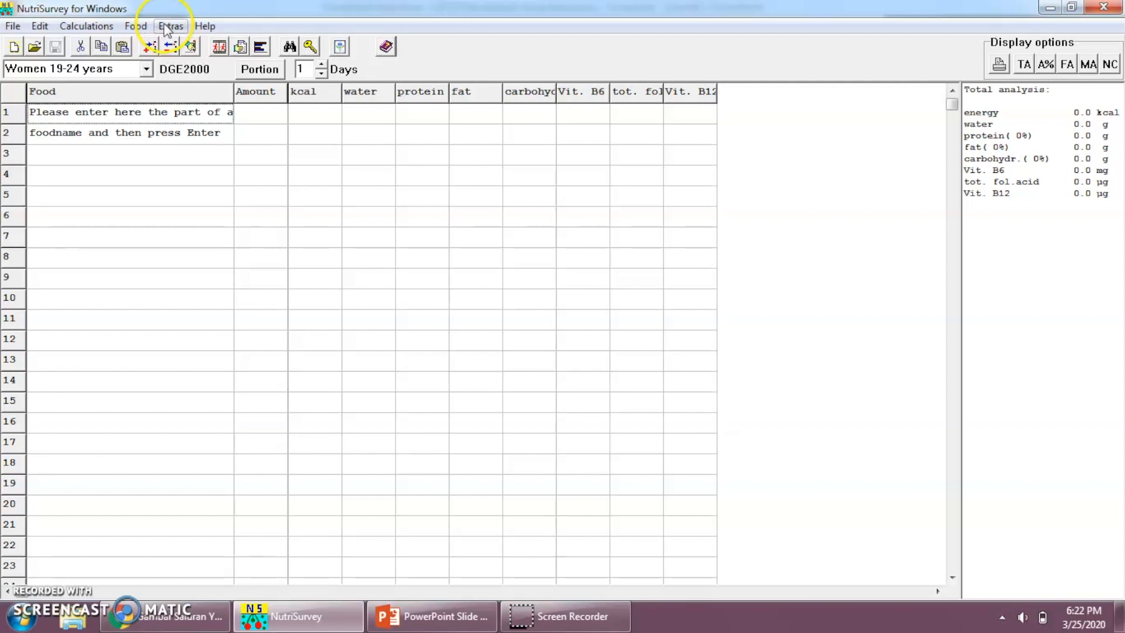
pyautogui.click(136, 27)
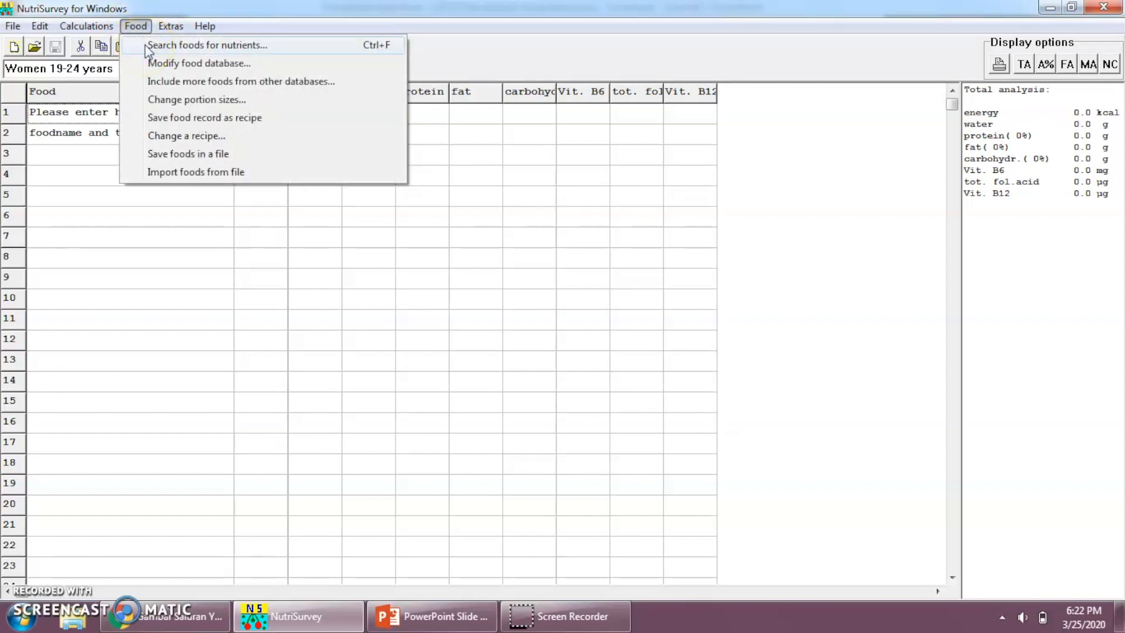
pyautogui.click(176, 45)
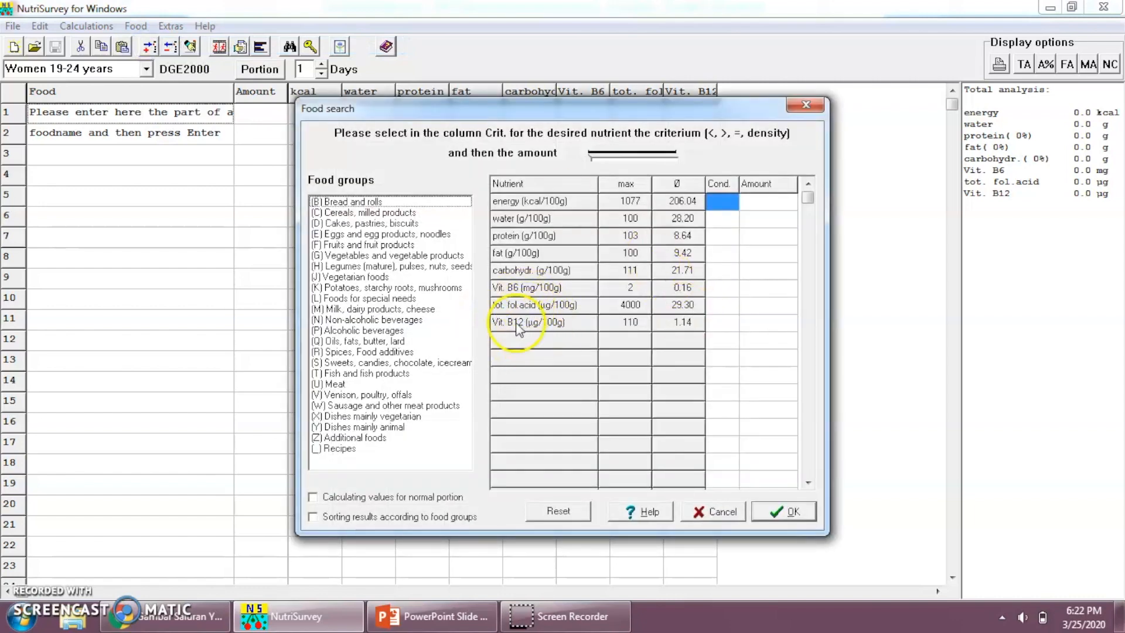
pyautogui.click(715, 512)
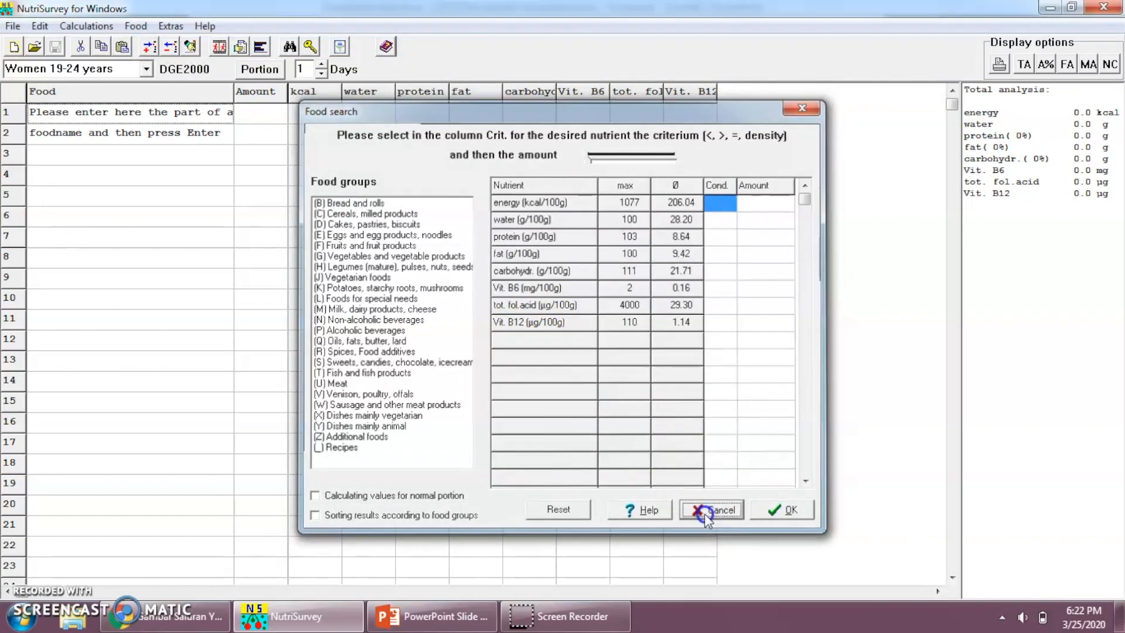
# Add cholesterol to the end of the selected nutrients and apply the nutrient selection
pyautogui.click(171, 27)
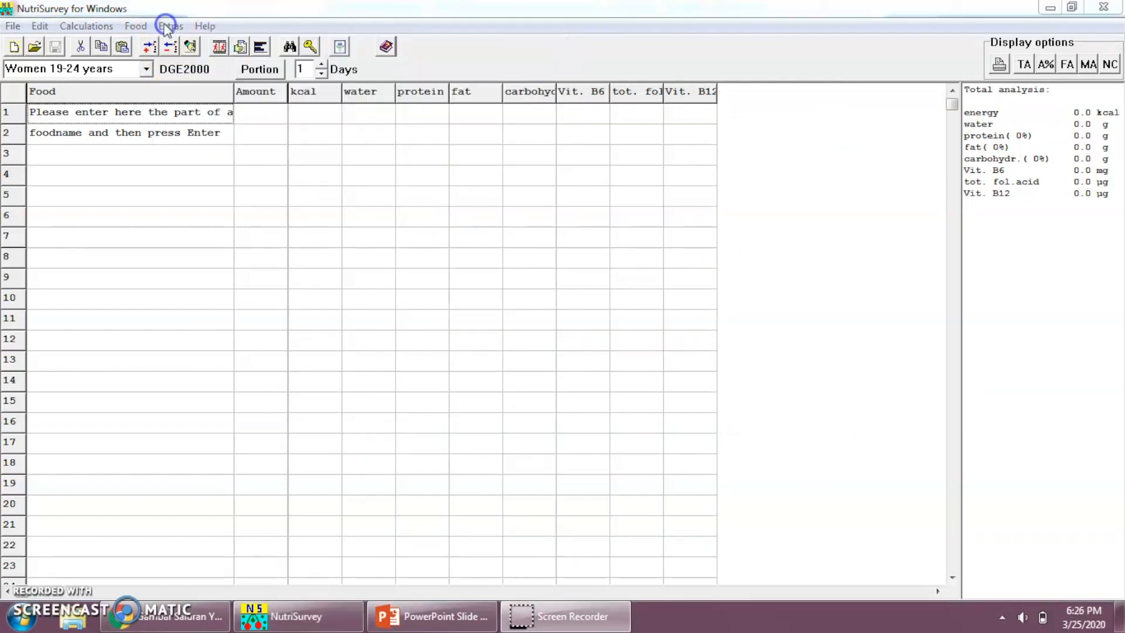
pyautogui.click(164, 24)
pyautogui.click(187, 62)
pyautogui.click(394, 289)
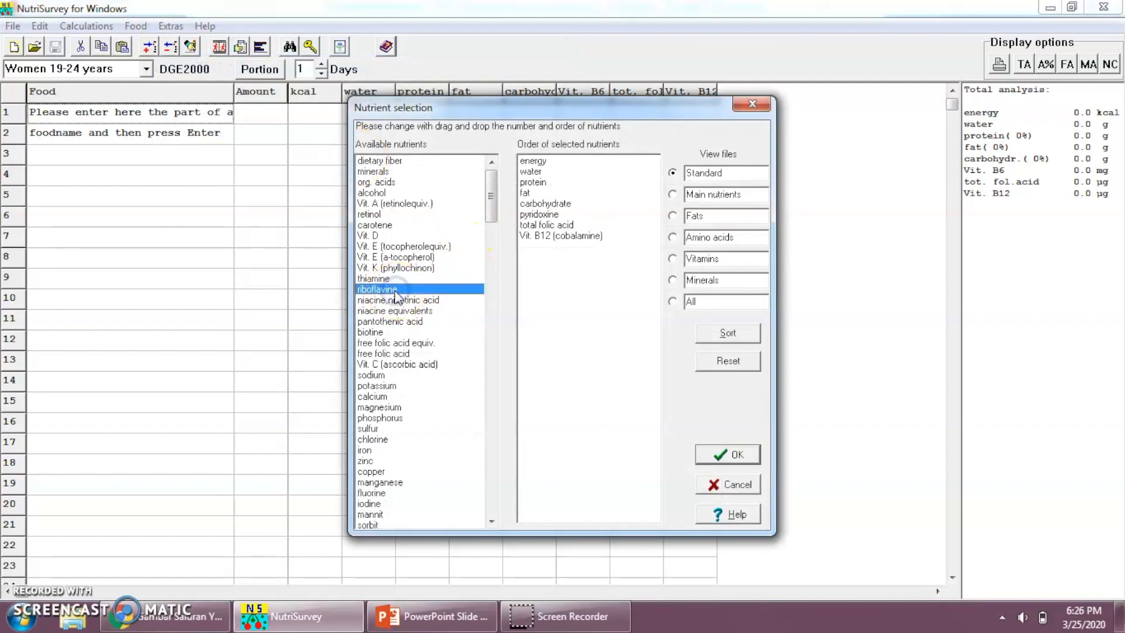
pyautogui.press('Down')
pyautogui.press('Down')
pyautogui.press('Down')
pyautogui.press('Down')
pyautogui.press('Down')
pyautogui.press('Down')
pyautogui.press('Down')
pyautogui.press('Down')
pyautogui.press('Down')
pyautogui.press('Down')
pyautogui.press('Down')
pyautogui.press('Down')
pyautogui.press('Down')
pyautogui.press('Down')
pyautogui.press('Down')
pyautogui.press('Down')
pyautogui.press('Down')
pyautogui.press('Down')
pyautogui.press('Down')
pyautogui.press('Down')
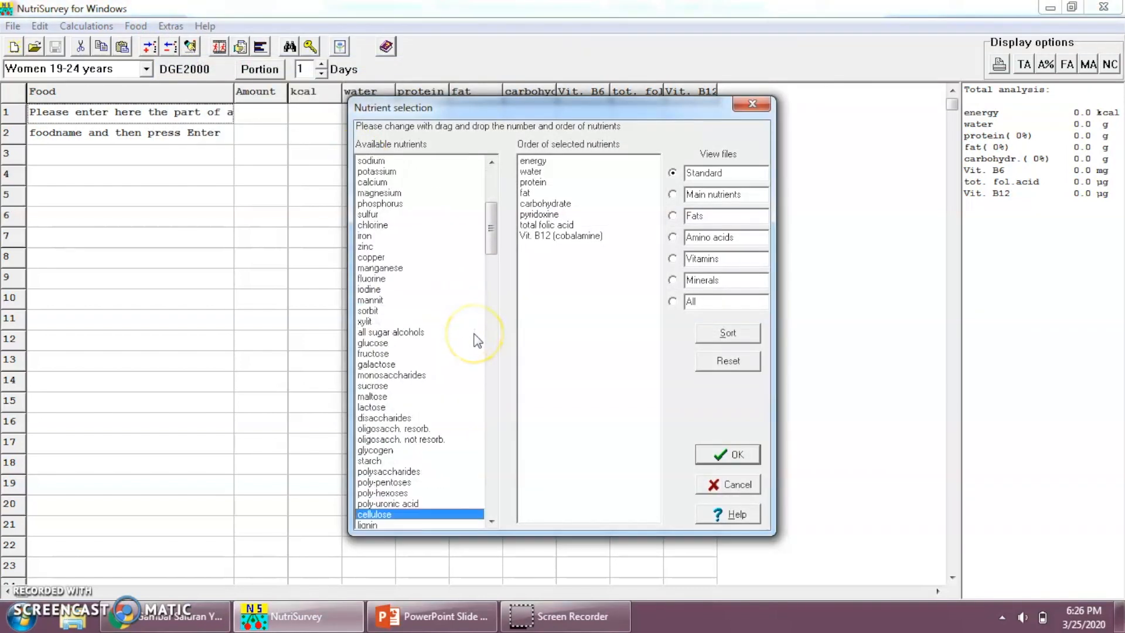
pyautogui.press('Down')
pyautogui.press('Down')
pyautogui.press('Down')
pyautogui.press('Down')
pyautogui.press('Down')
pyautogui.press('Down')
pyautogui.press('Down')
pyautogui.press('Down')
pyautogui.press('Down')
pyautogui.press('Down')
pyautogui.press('Down')
pyautogui.press('Down')
pyautogui.press('Down')
pyautogui.press('Down')
pyautogui.press('Down')
pyautogui.press('Down')
pyautogui.press('Down')
pyautogui.press('Down')
pyautogui.press('Down')
pyautogui.press('Down')
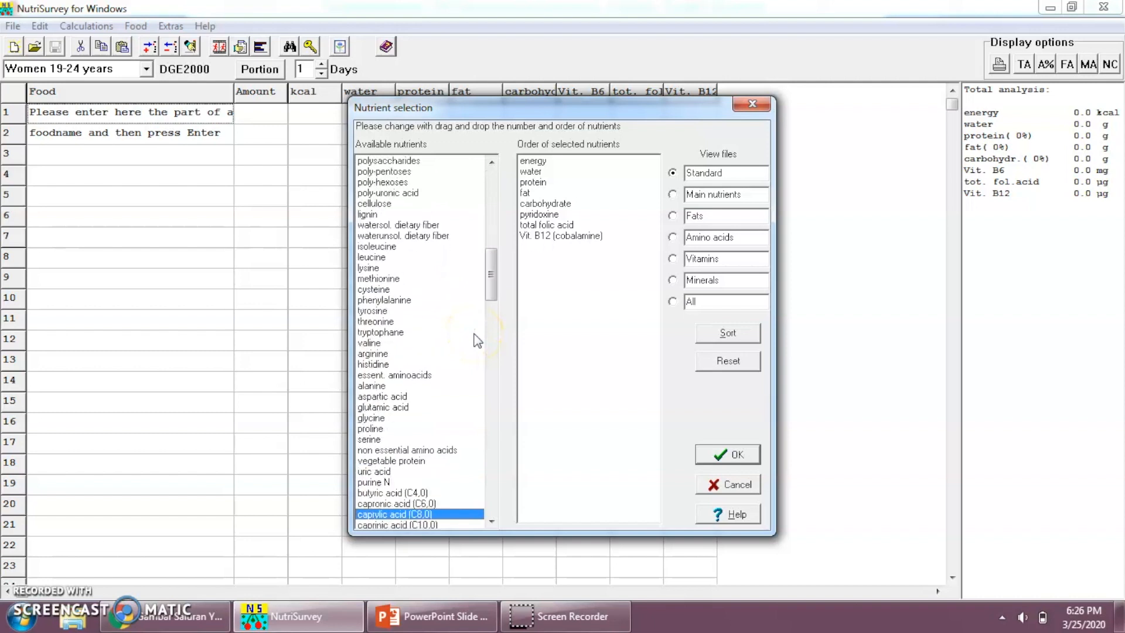
pyautogui.moveTo(401, 514); pyautogui.dragTo(564, 286)
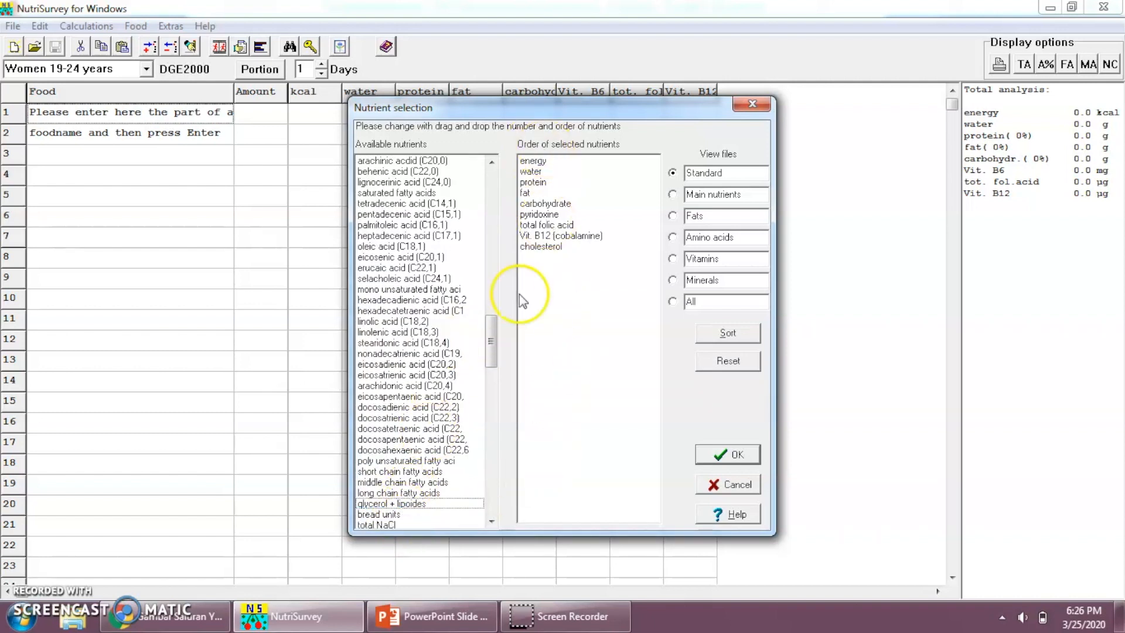
pyautogui.click(727, 457)
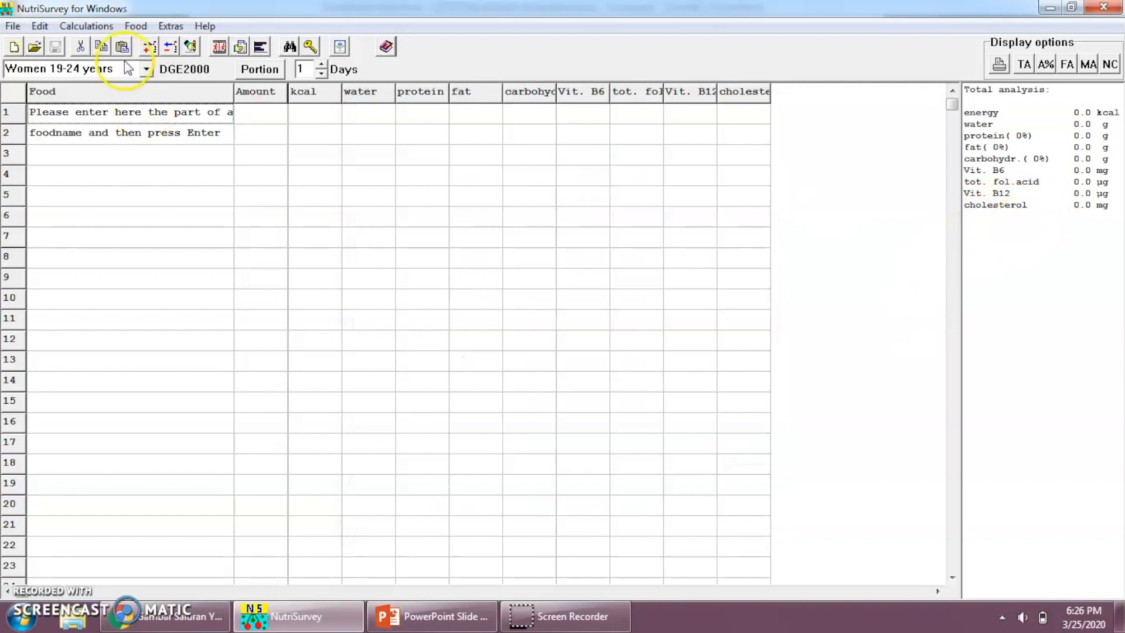
# Search the Additional foods group for foods by nutrient, using density as the criterion for cholesterol
pyautogui.click(136, 27)
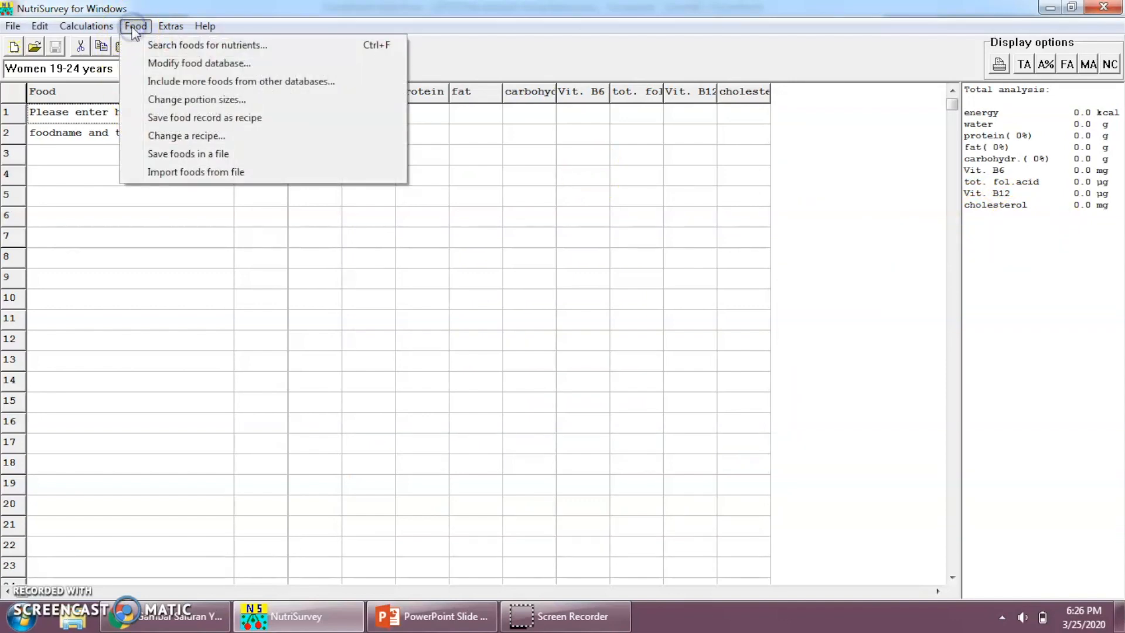
pyautogui.click(151, 50)
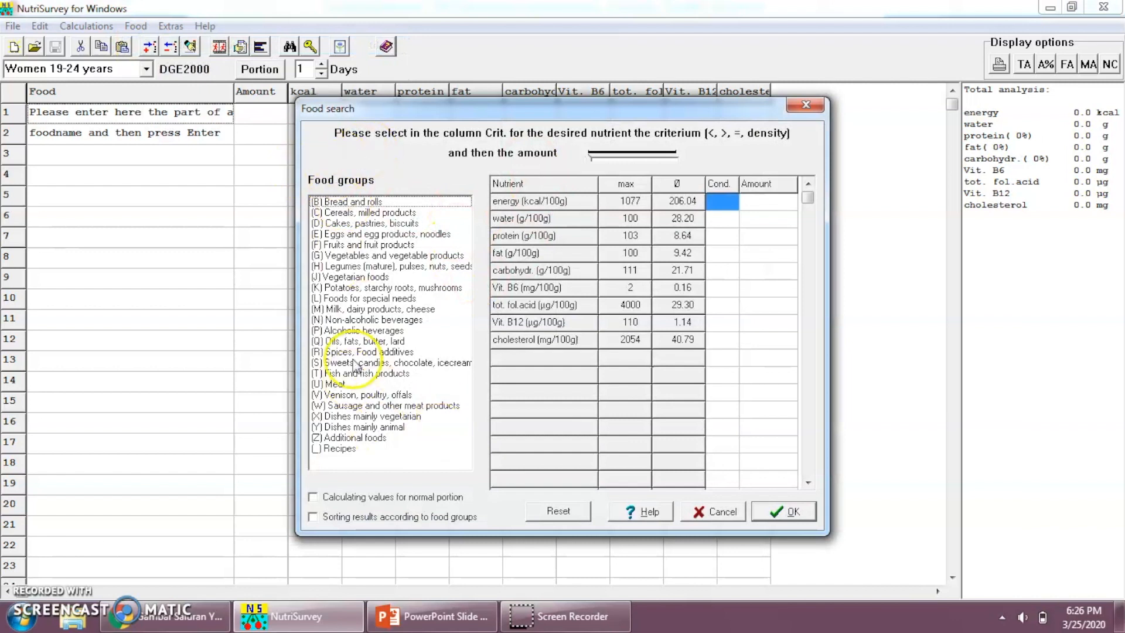
pyautogui.click(349, 438)
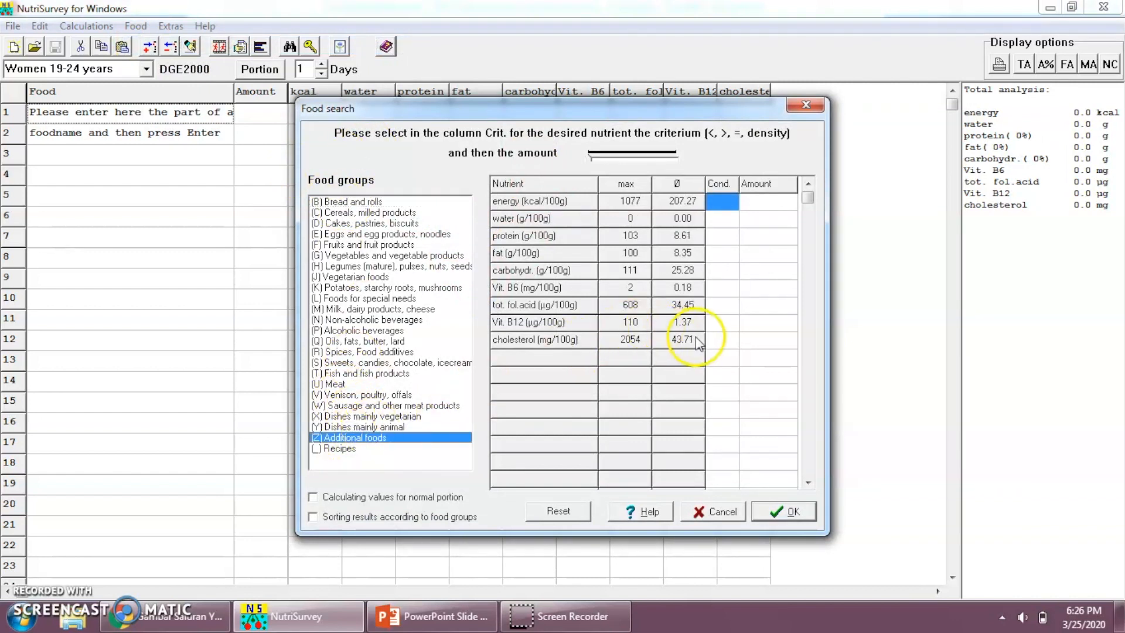
pyautogui.click(727, 343)
pyautogui.click(730, 343)
pyautogui.click(721, 388)
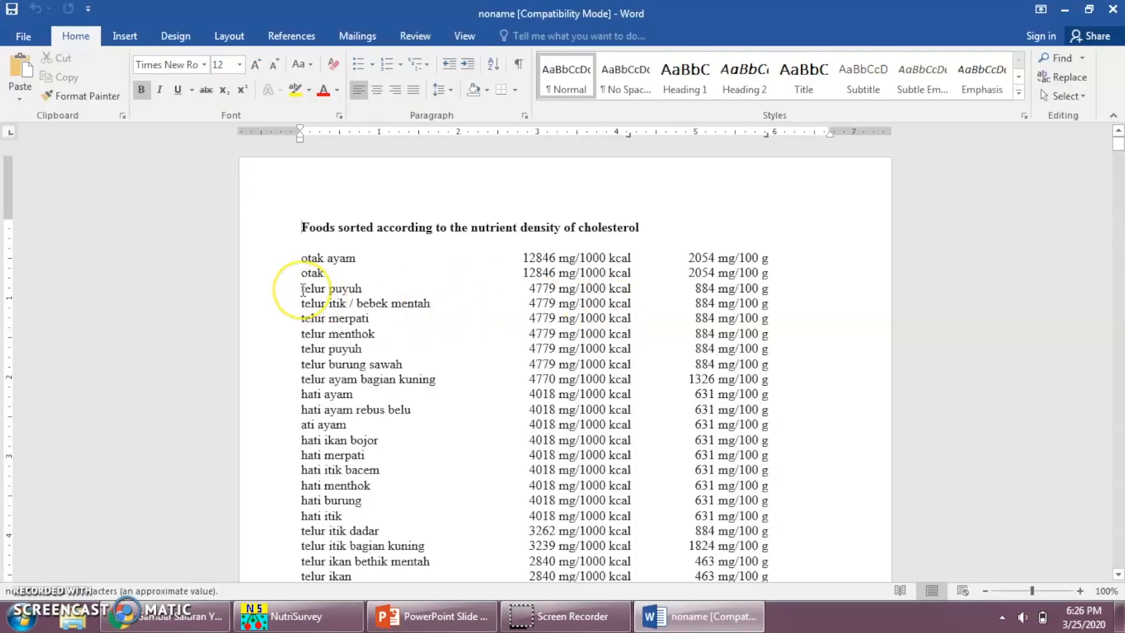
# Highlight the rows for otak ayam, telur ayam bagian kuning and telur itik bagian kuning in yellow
pyautogui.scroll(-1, 303, 289)
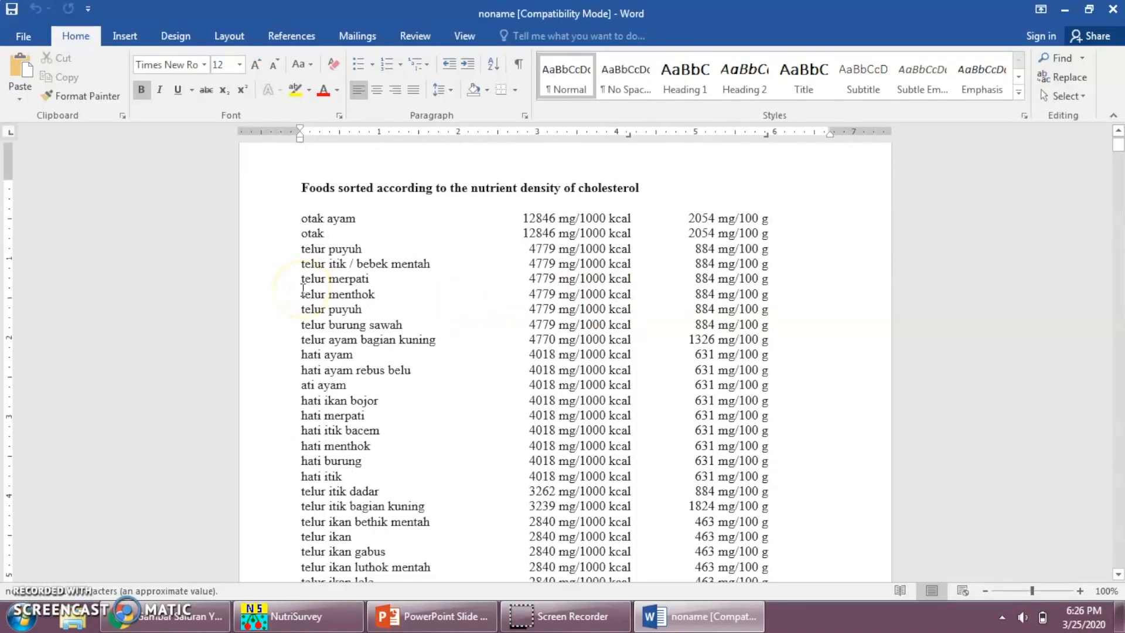
pyautogui.click(272, 223)
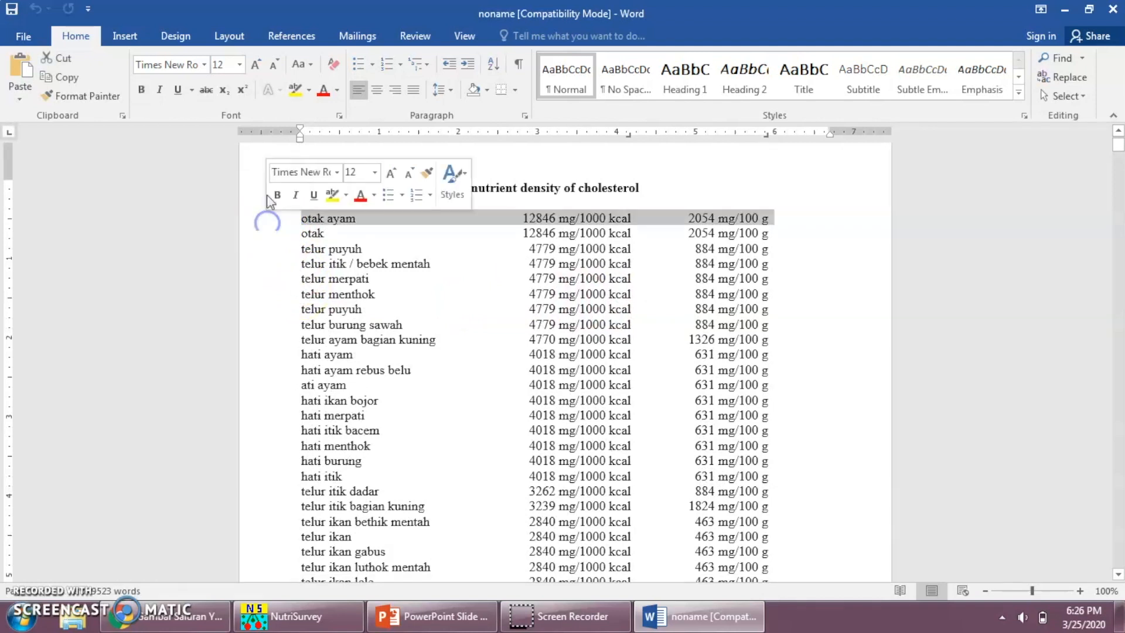
pyautogui.click(294, 91)
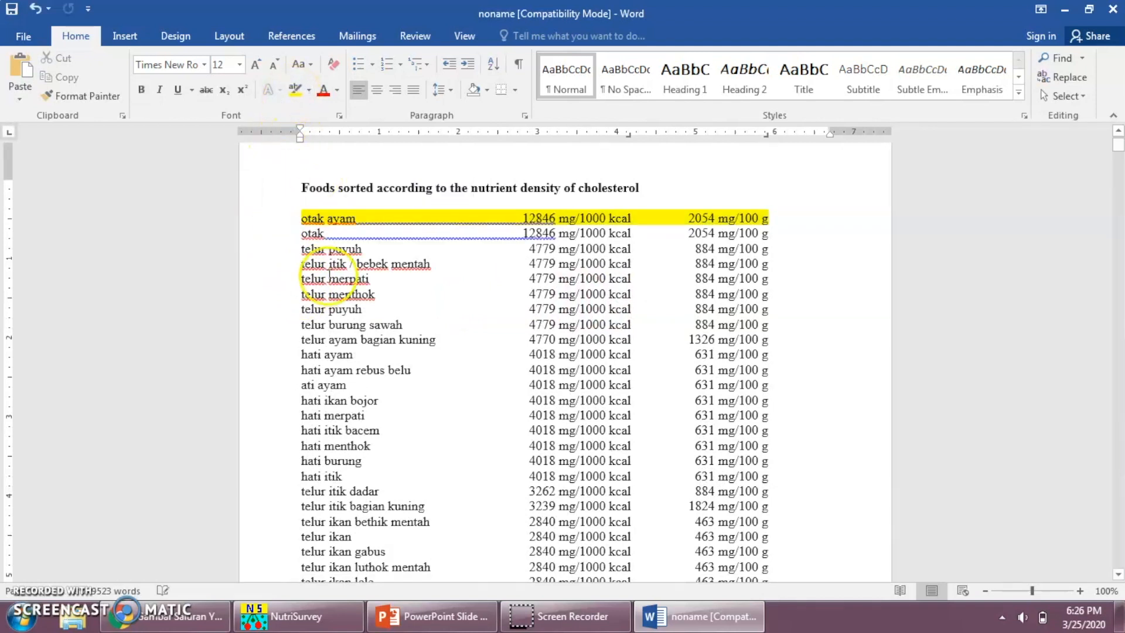
pyautogui.click(264, 340)
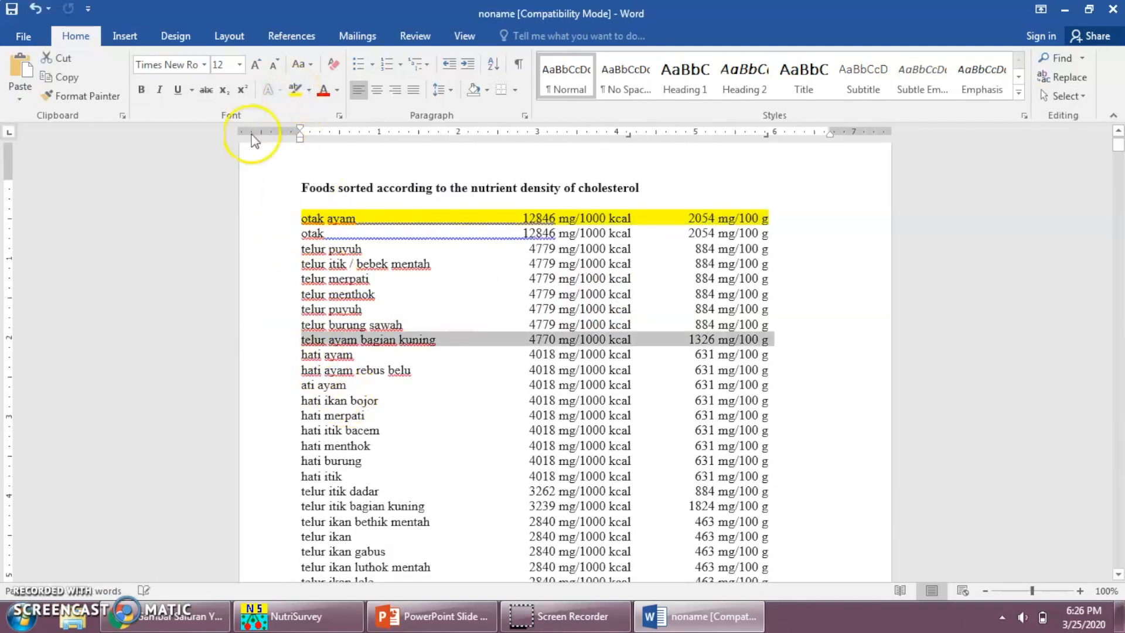
pyautogui.click(294, 92)
pyautogui.scroll(-1, 281, 422)
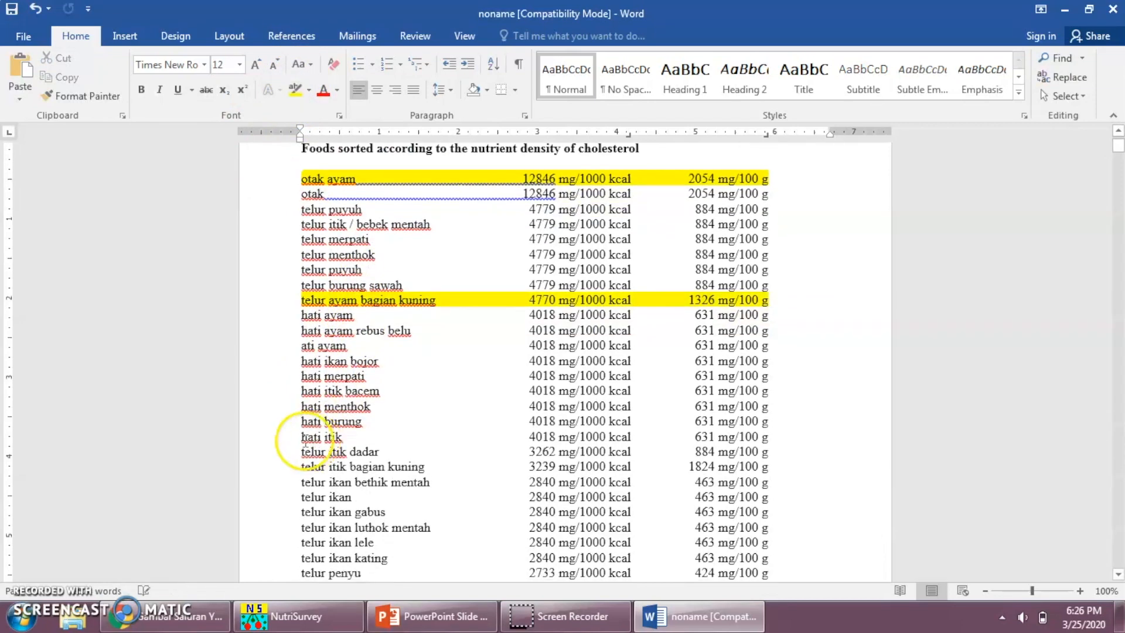
pyautogui.click(275, 468)
pyautogui.click(295, 90)
# Examine the foods ranked below the highlighted rows, on to the second page of the list, and return to the start
pyautogui.scroll(-2, 452, 382)
pyautogui.scroll(-9, 451, 381)
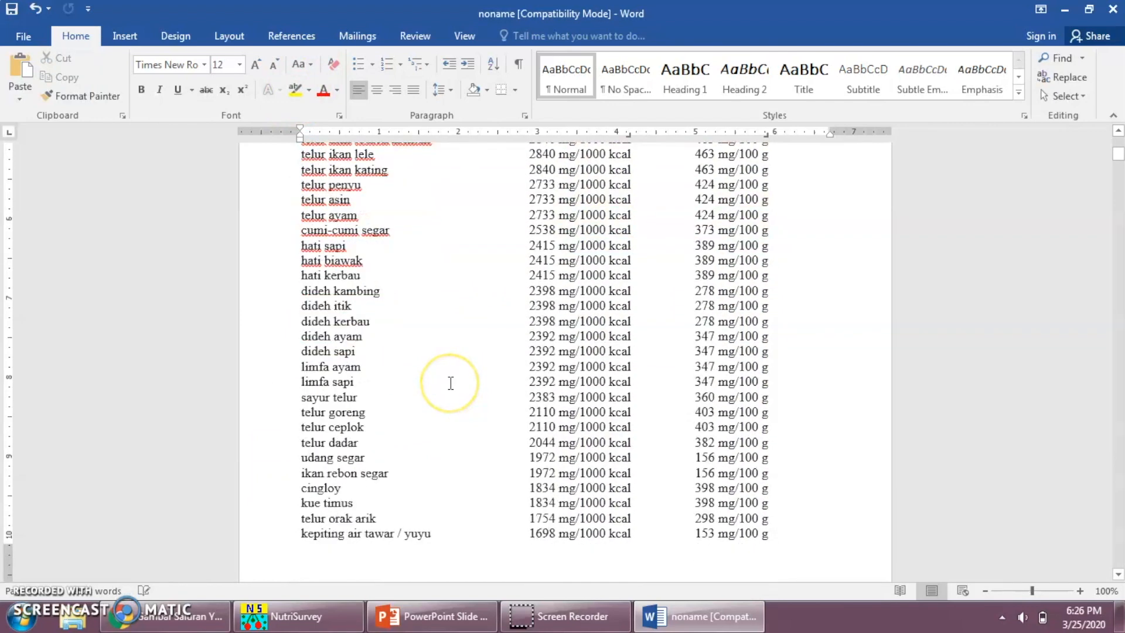
pyautogui.scroll(-5, 451, 384)
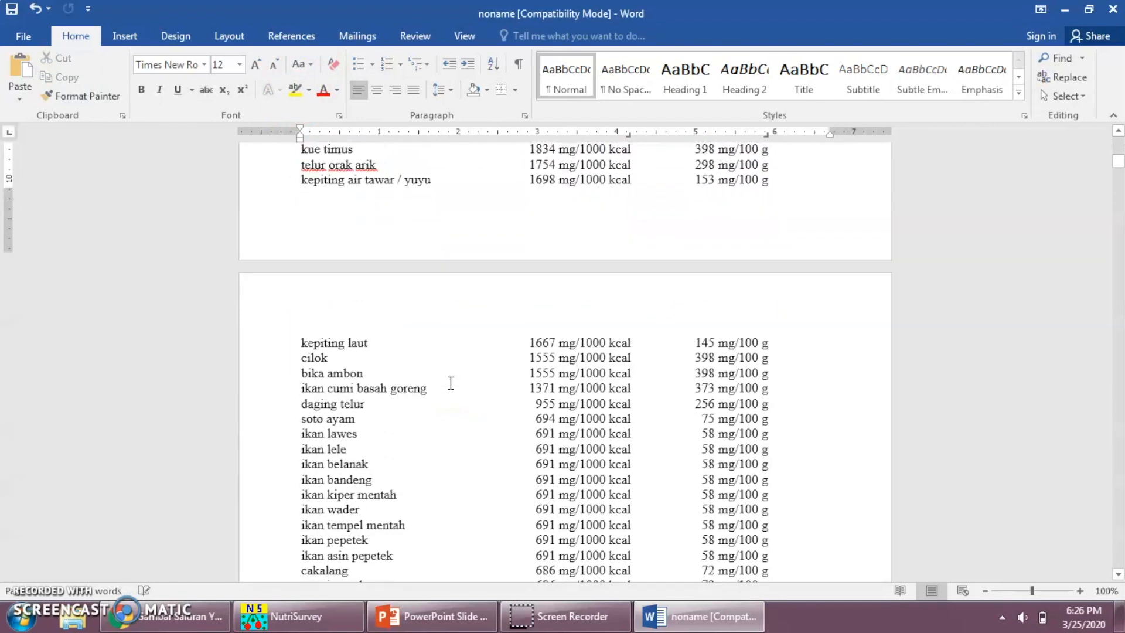
pyautogui.scroll(-1, 450, 383)
pyautogui.scroll(5, 451, 381)
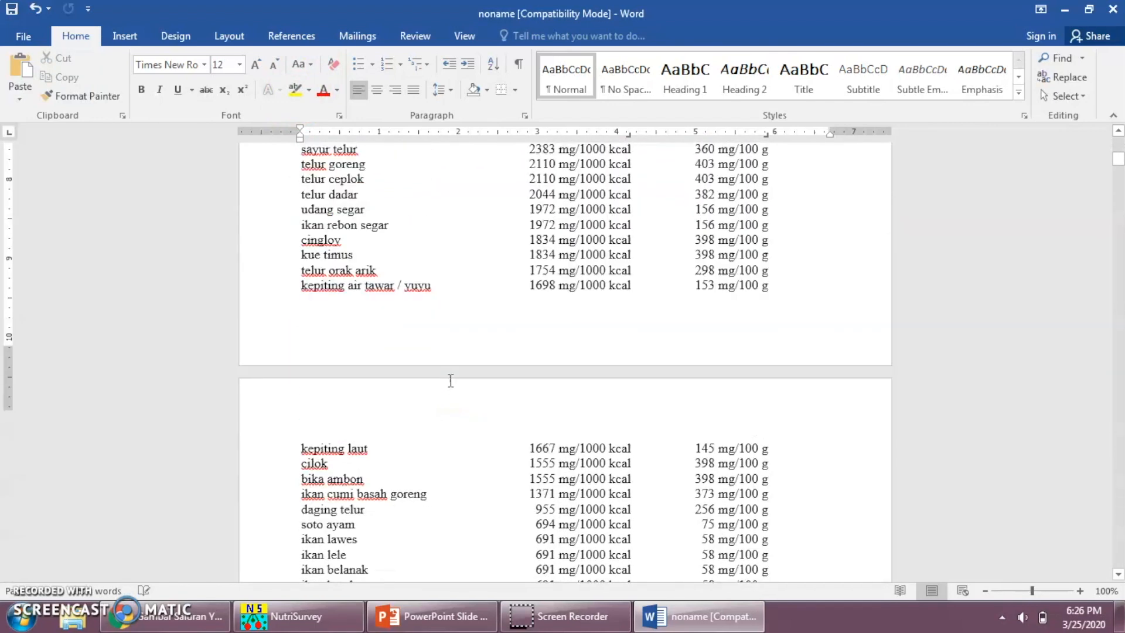
pyautogui.scroll(7, 451, 381)
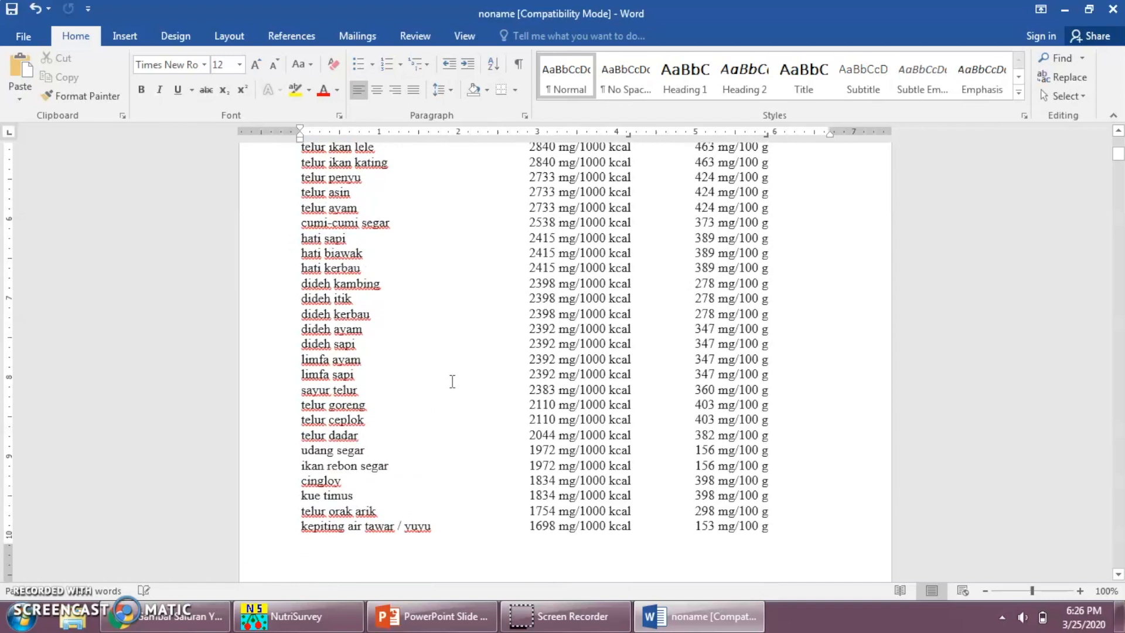
pyautogui.scroll(4, 451, 381)
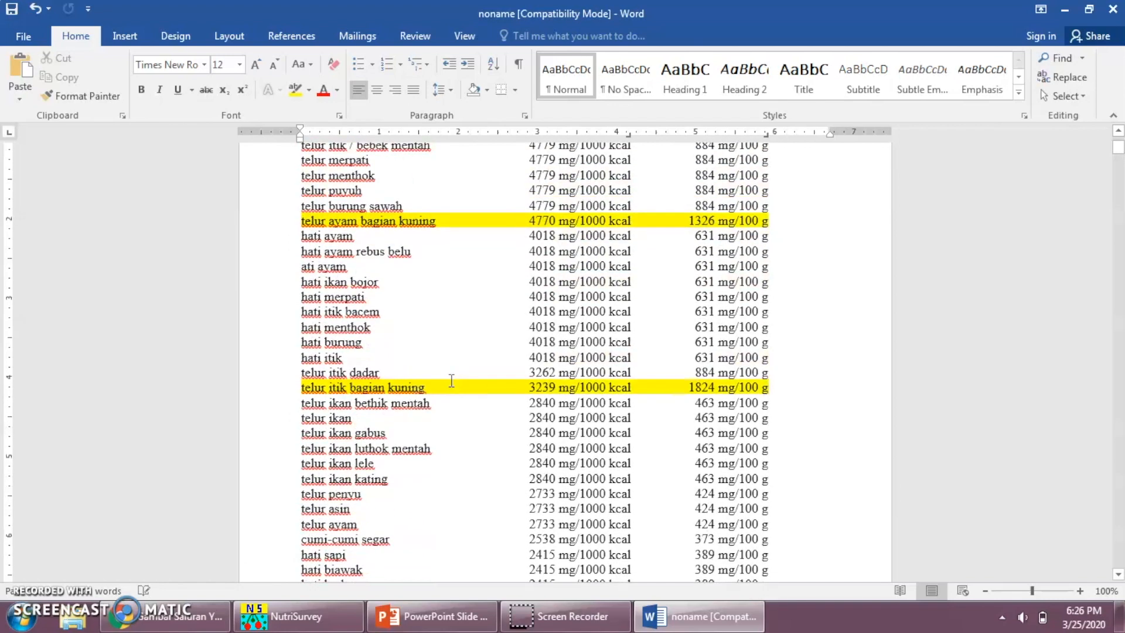
pyautogui.scroll(2, 451, 381)
# Highlight the telur puyuh row just above telur burung sawah in yellow
pyautogui.click(268, 274)
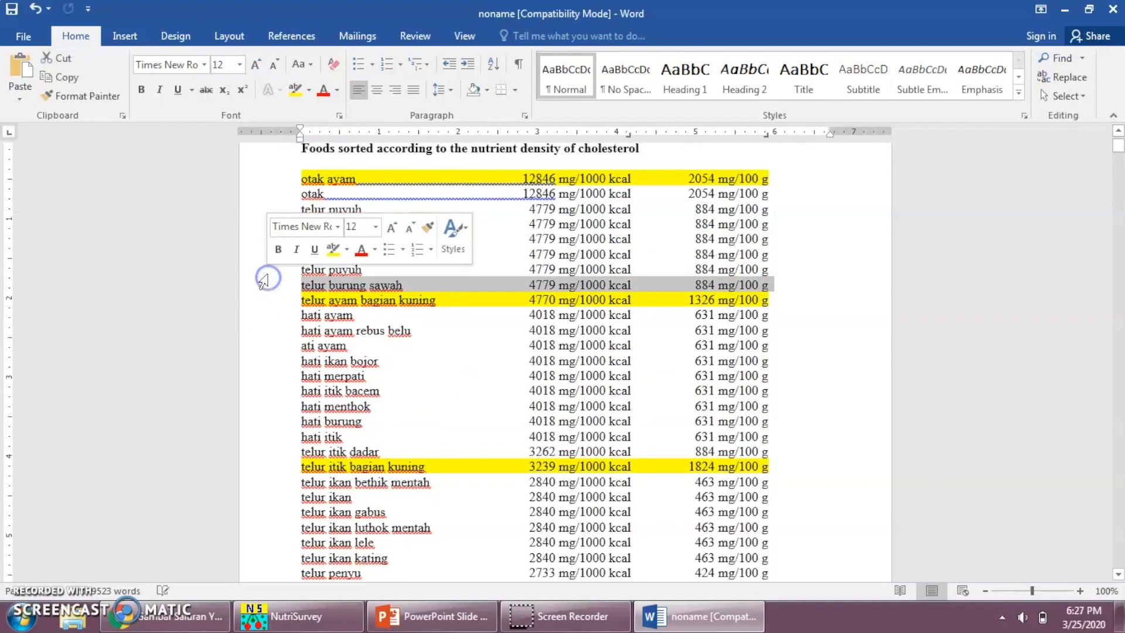
pyautogui.click(295, 89)
pyautogui.click(658, 328)
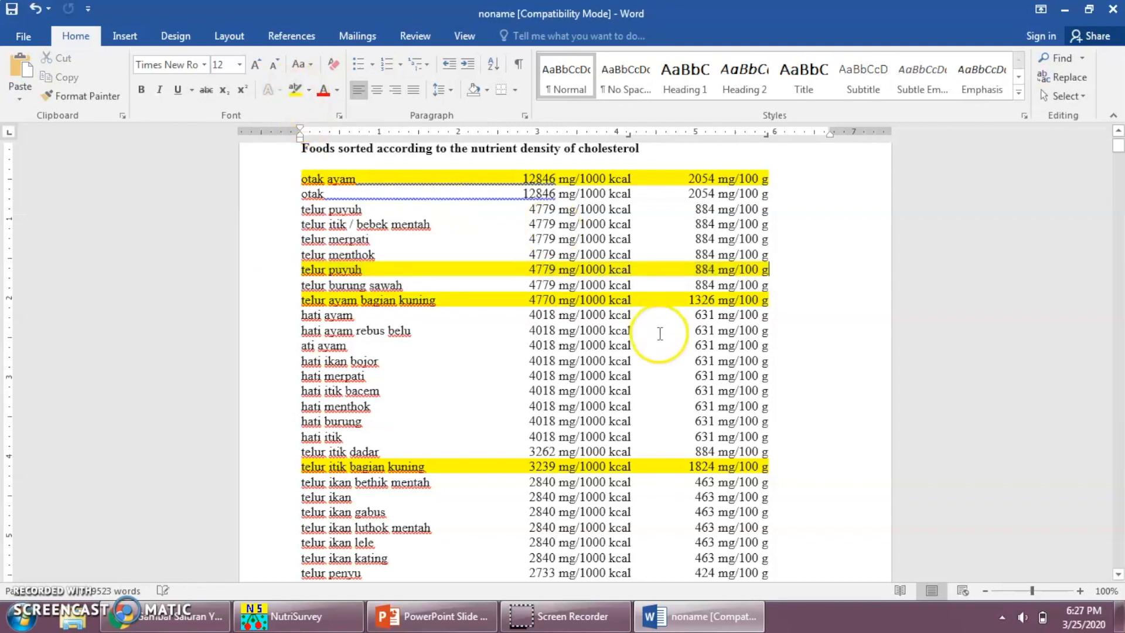
# Review the telur merpati and telur menthok rows and examine the lower-ranked foods on the following pages
pyautogui.scroll(-2, 462, 297)
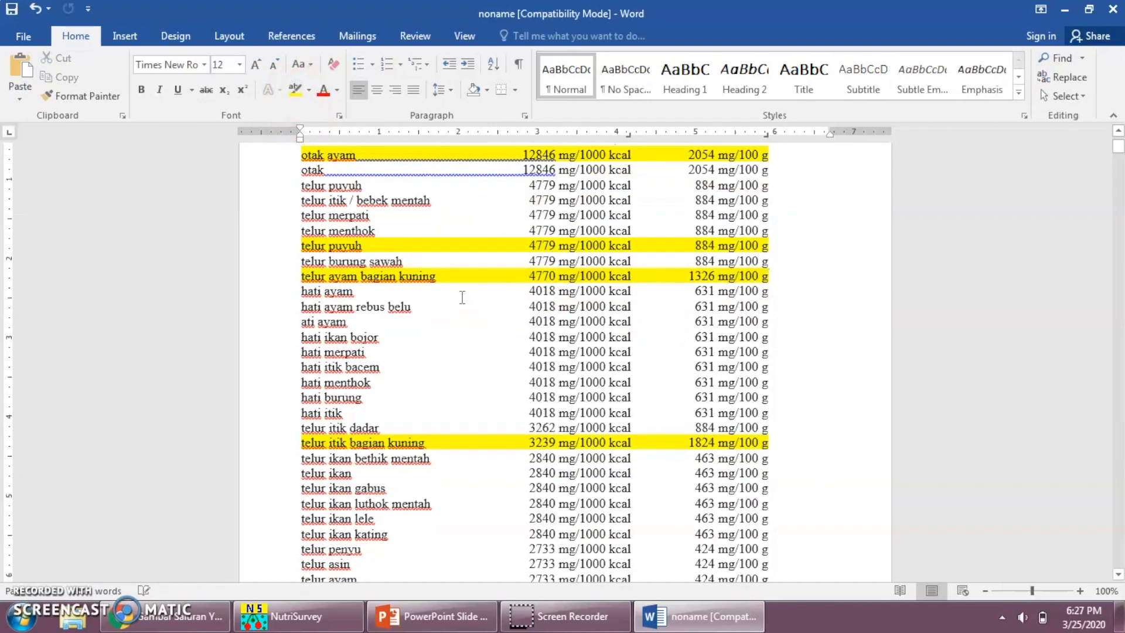
pyautogui.scroll(2, 463, 297)
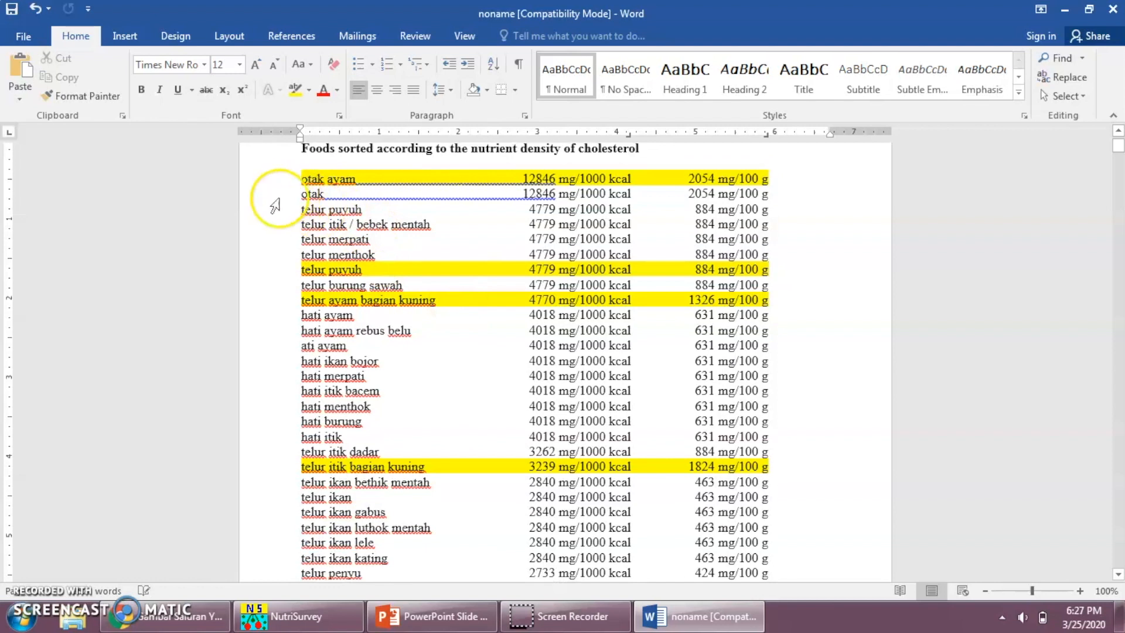
pyautogui.click(269, 239)
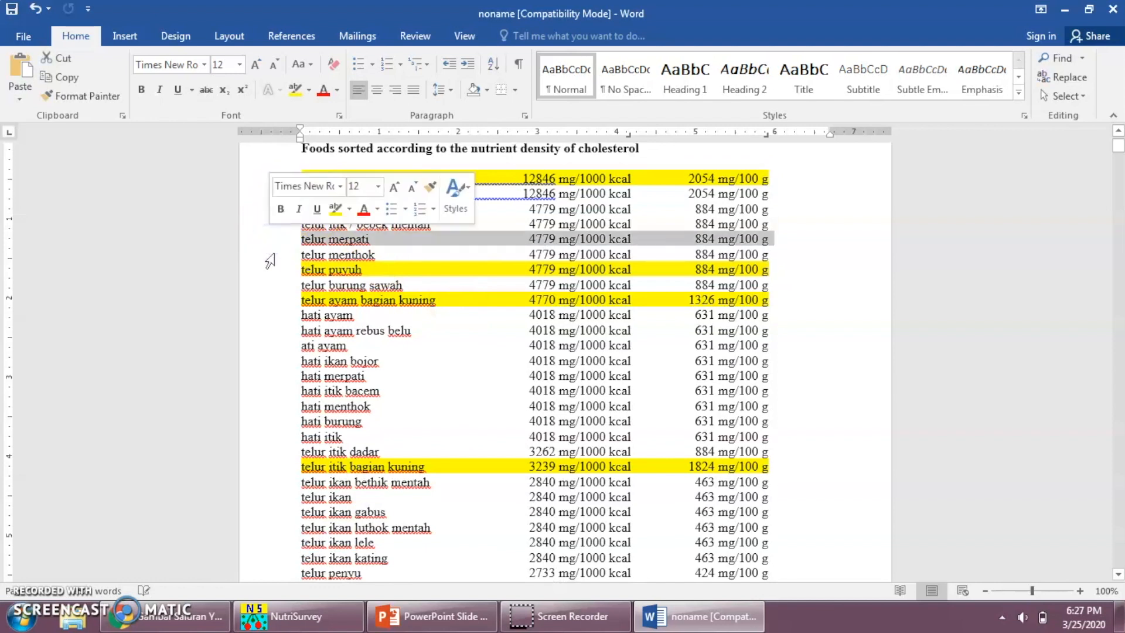
pyautogui.click(271, 256)
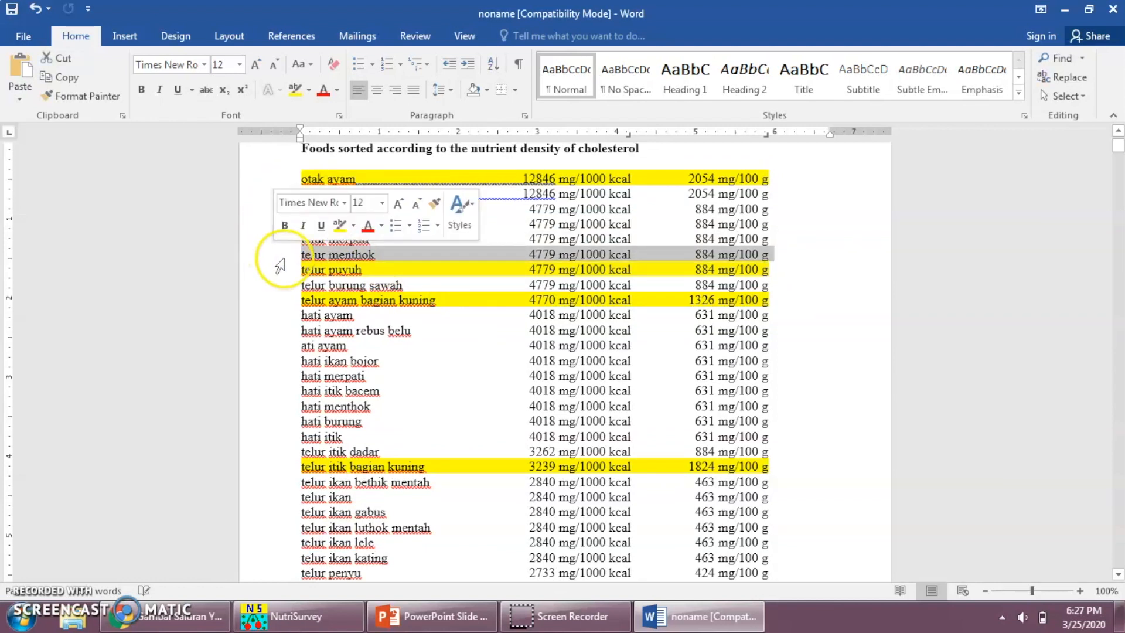
pyautogui.click(417, 256)
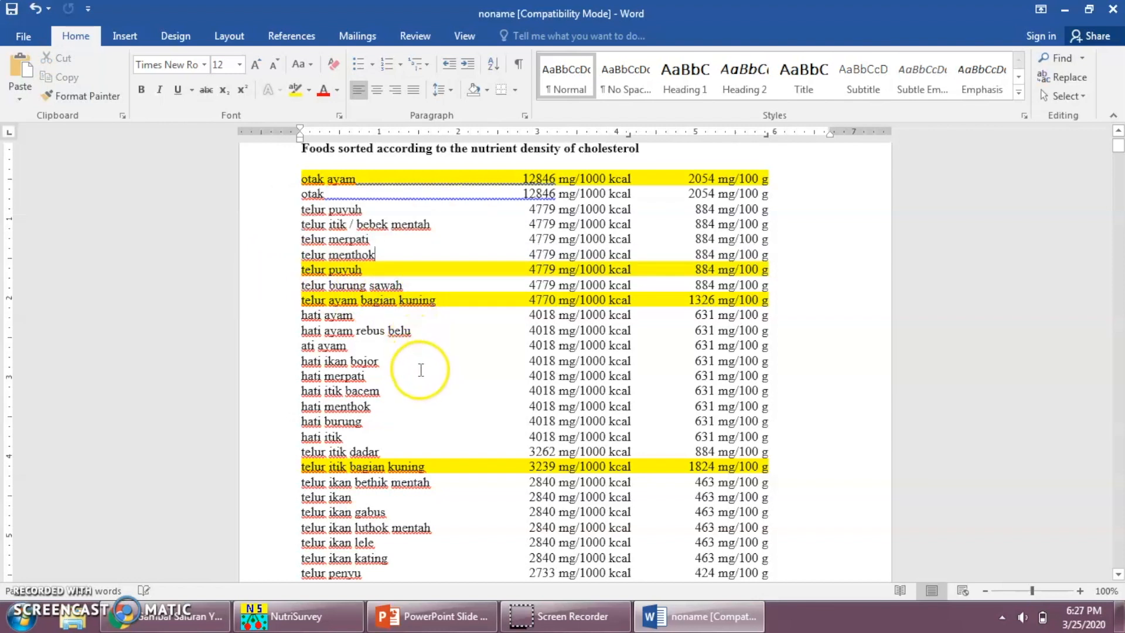
pyautogui.scroll(-3, 421, 370)
pyautogui.scroll(-15, 422, 375)
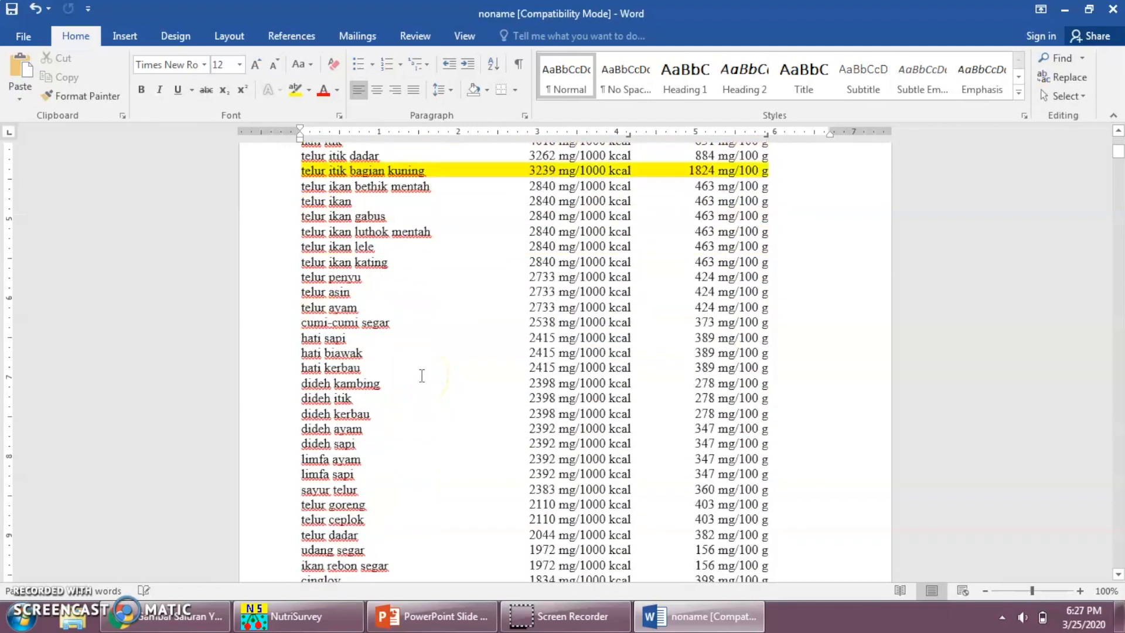
pyautogui.scroll(-15, 422, 375)
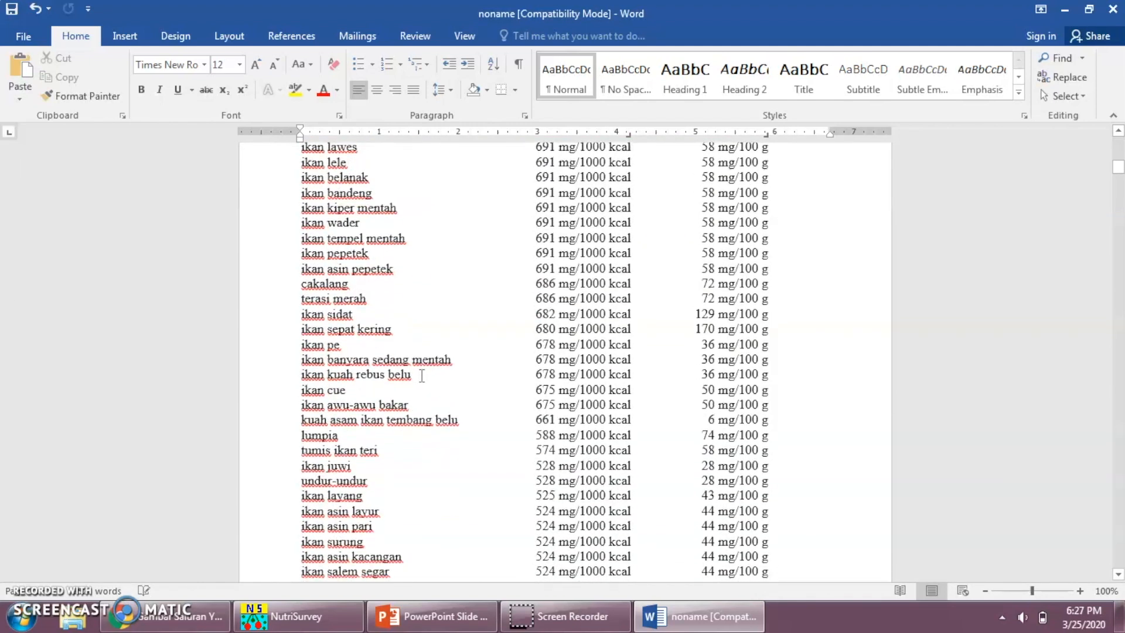
pyautogui.scroll(-10, 422, 375)
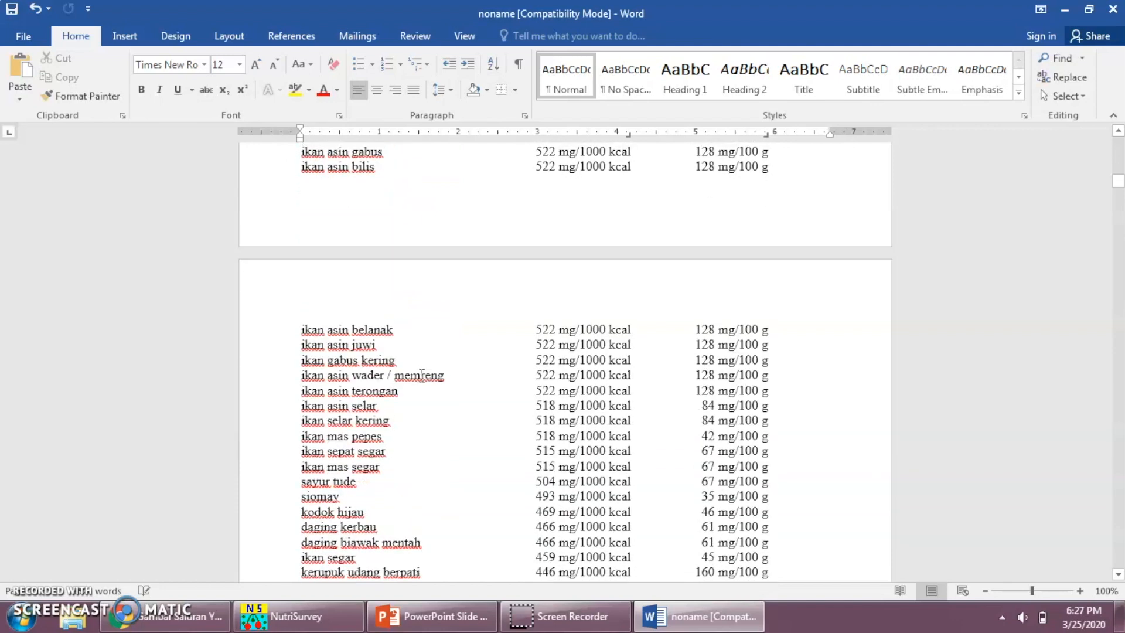
pyautogui.scroll(-15, 422, 375)
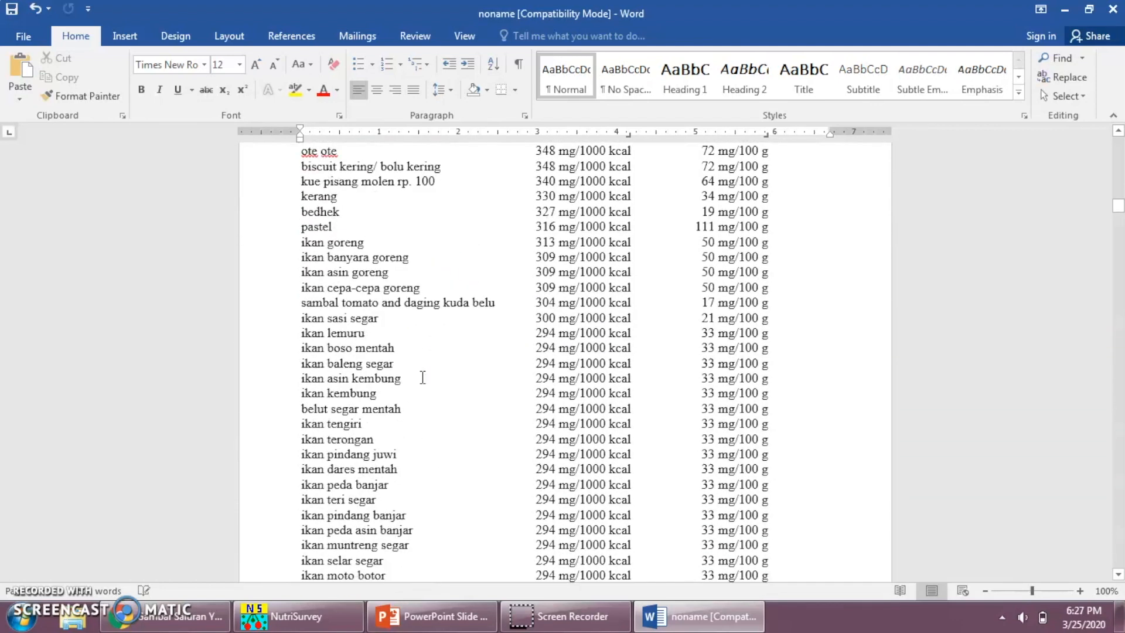
pyautogui.scroll(-15, 423, 377)
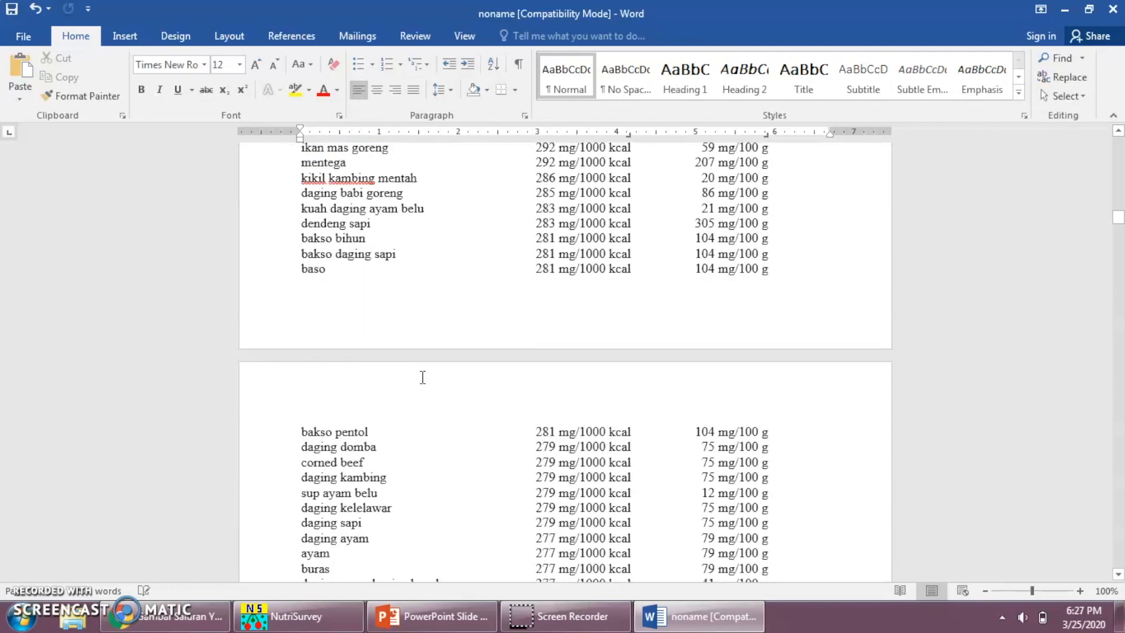
# Examine the lower-ranked foods further down the cholesterol list and return to its beginning
pyautogui.click(619, 363)
pyautogui.scroll(-1, 1018, 293)
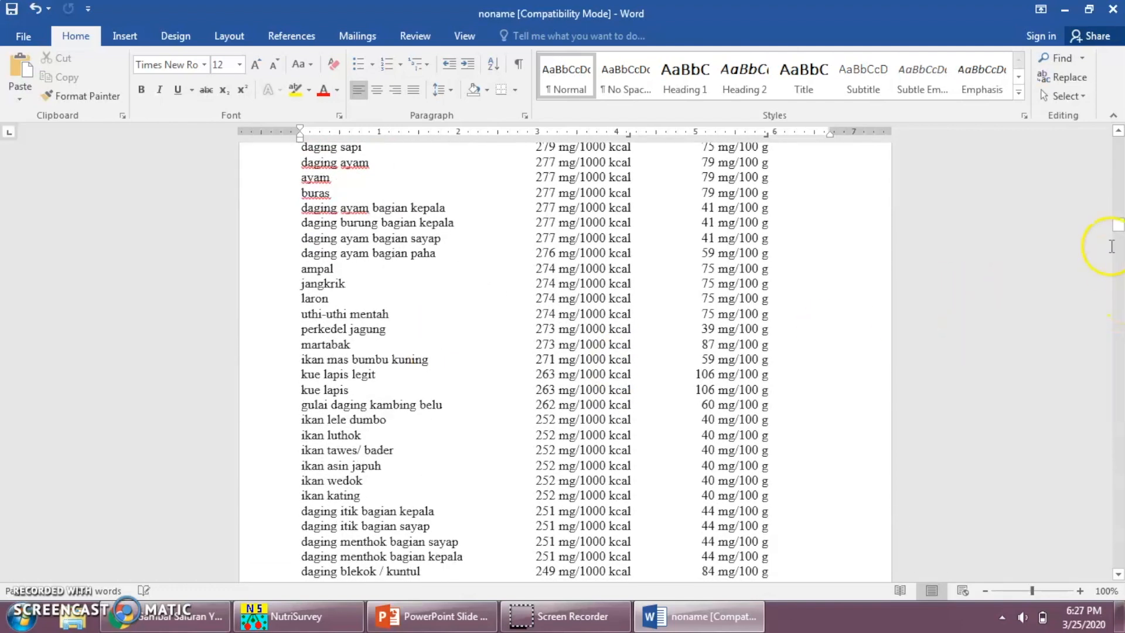
pyautogui.moveTo(1117, 226); pyautogui.dragTo(1111, 156)
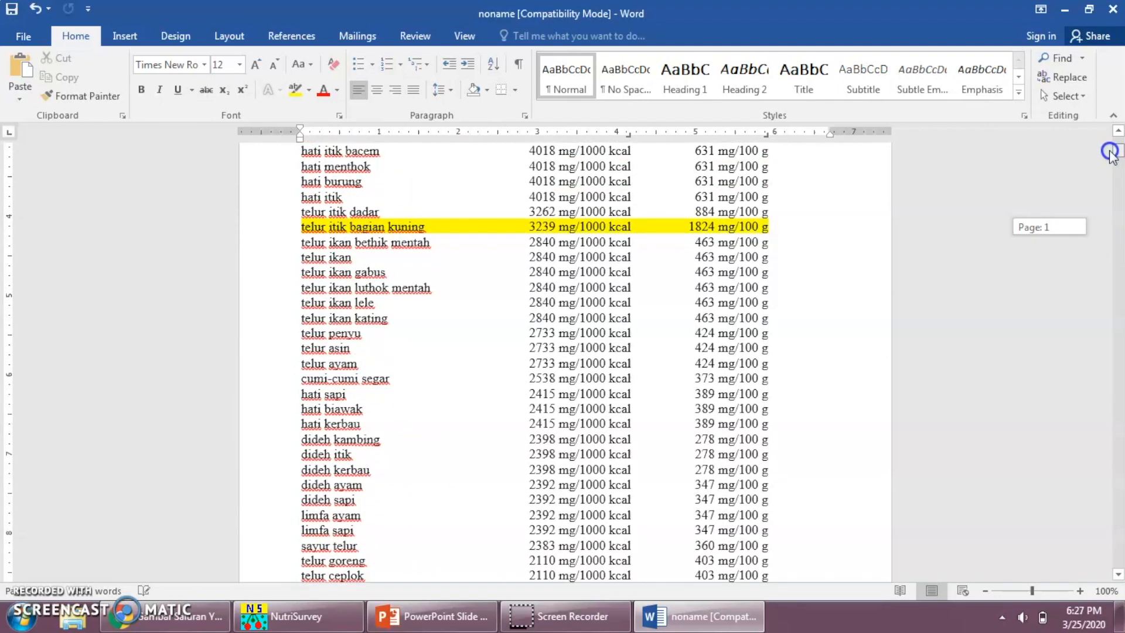
pyautogui.scroll(2, 297, 284)
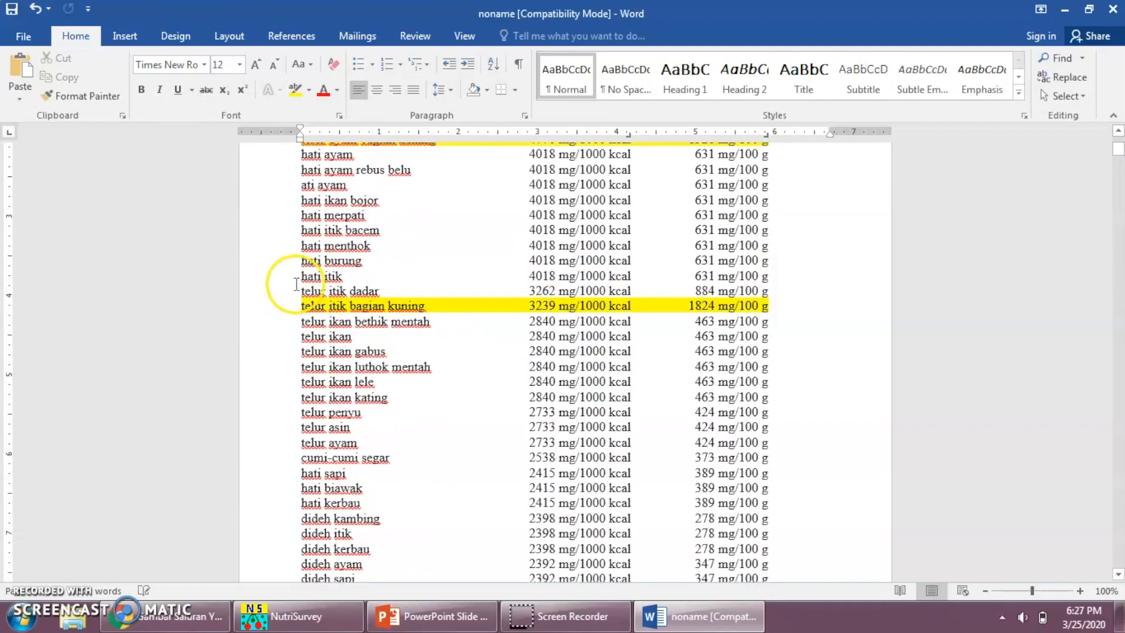
pyautogui.scroll(5, 297, 284)
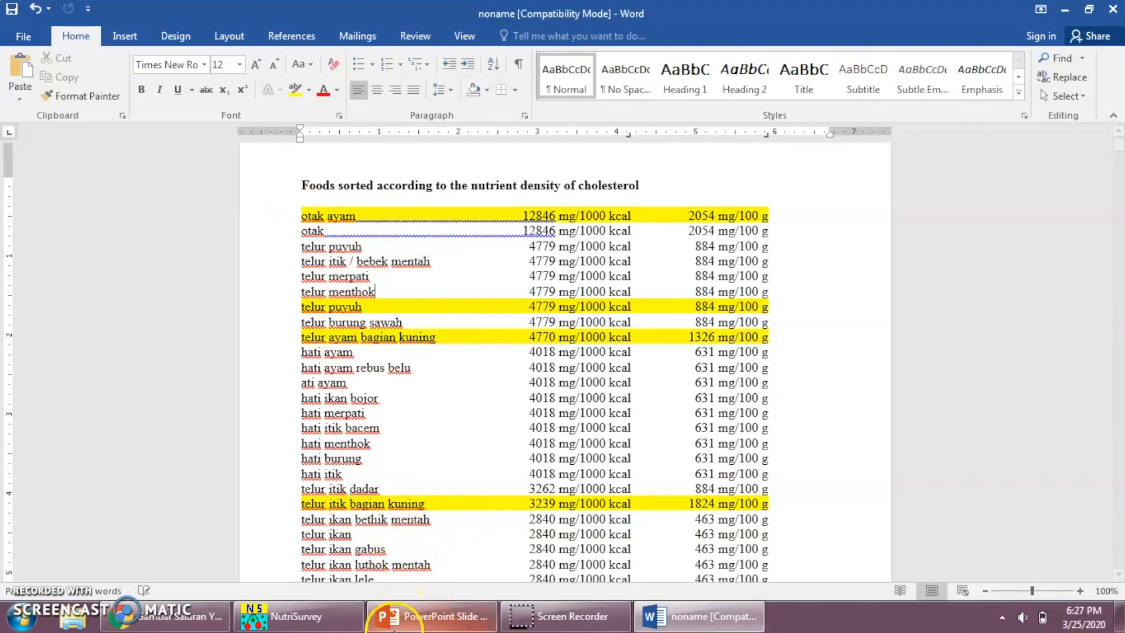
# Switch to NutriSurvey, cancel the food search and open the Food Frequency structure for changing
pyautogui.click(359, 622)
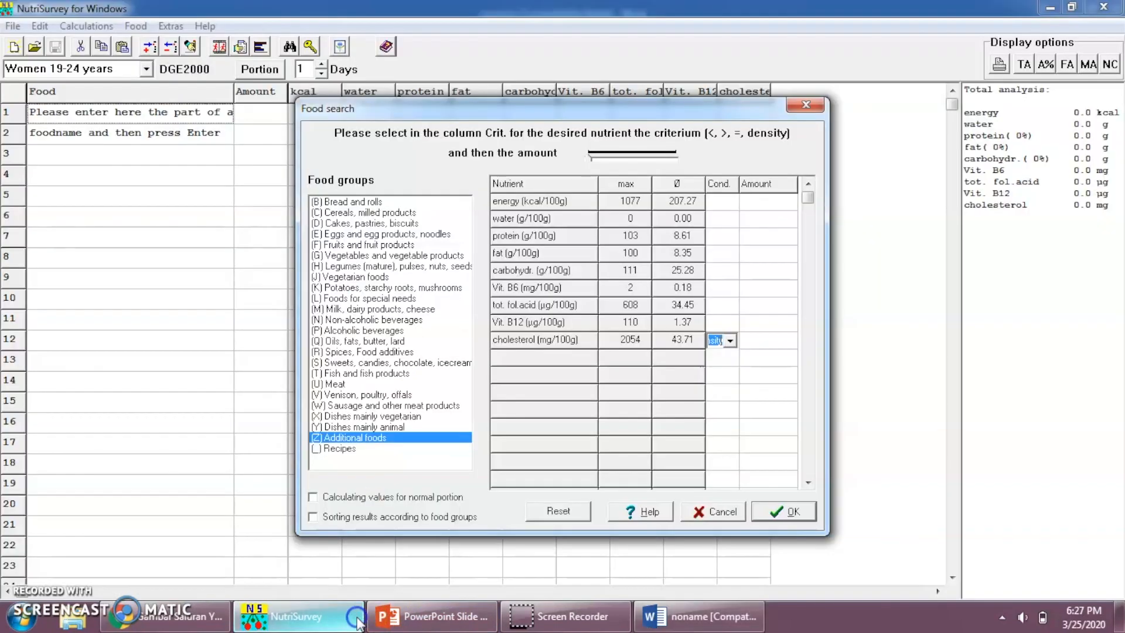
pyautogui.click(733, 511)
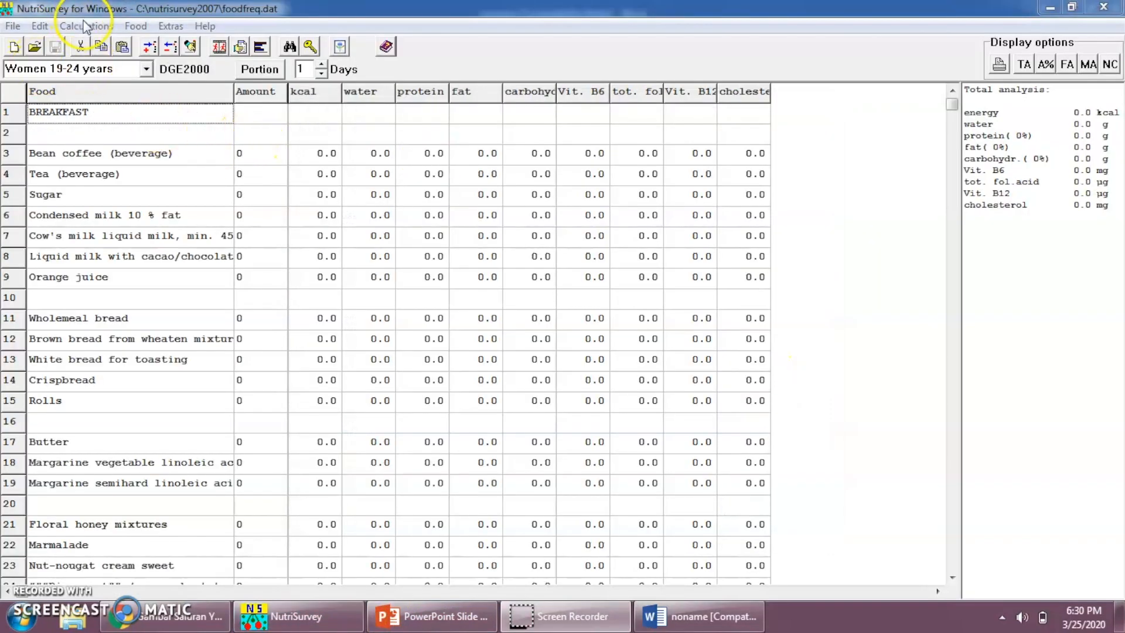
pyautogui.click(86, 26)
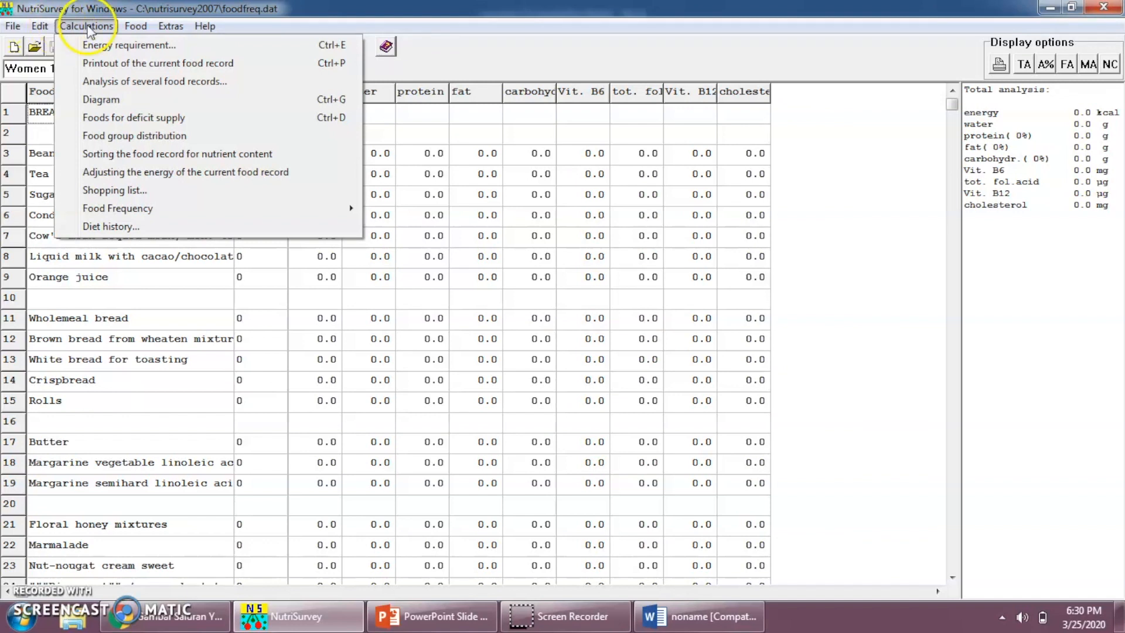
pyautogui.moveTo(133, 209)
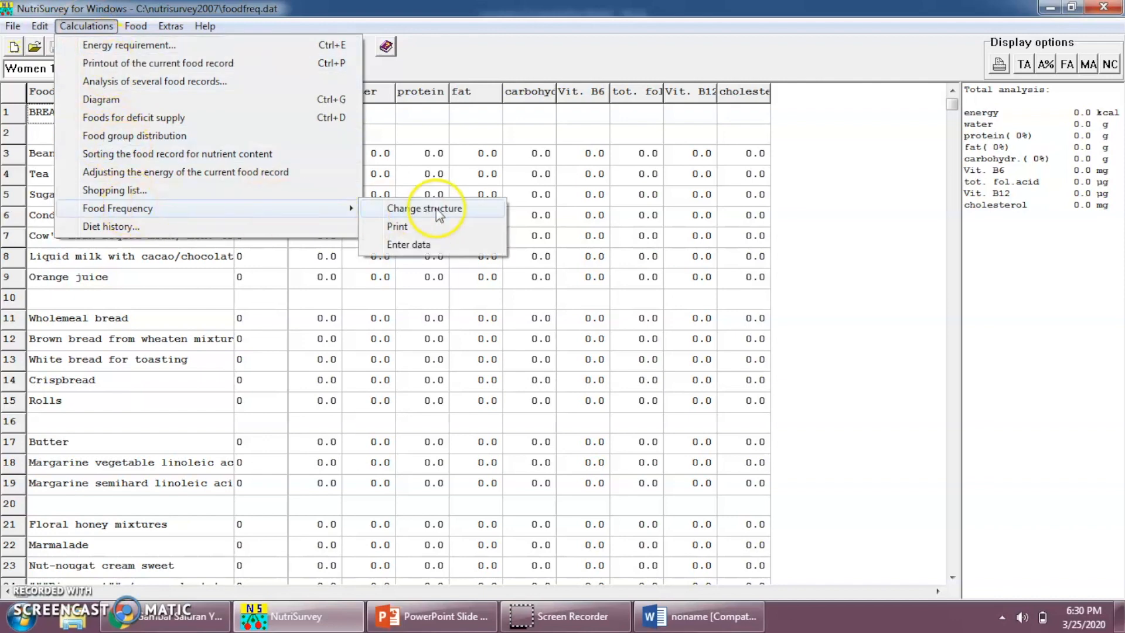
pyautogui.click(421, 210)
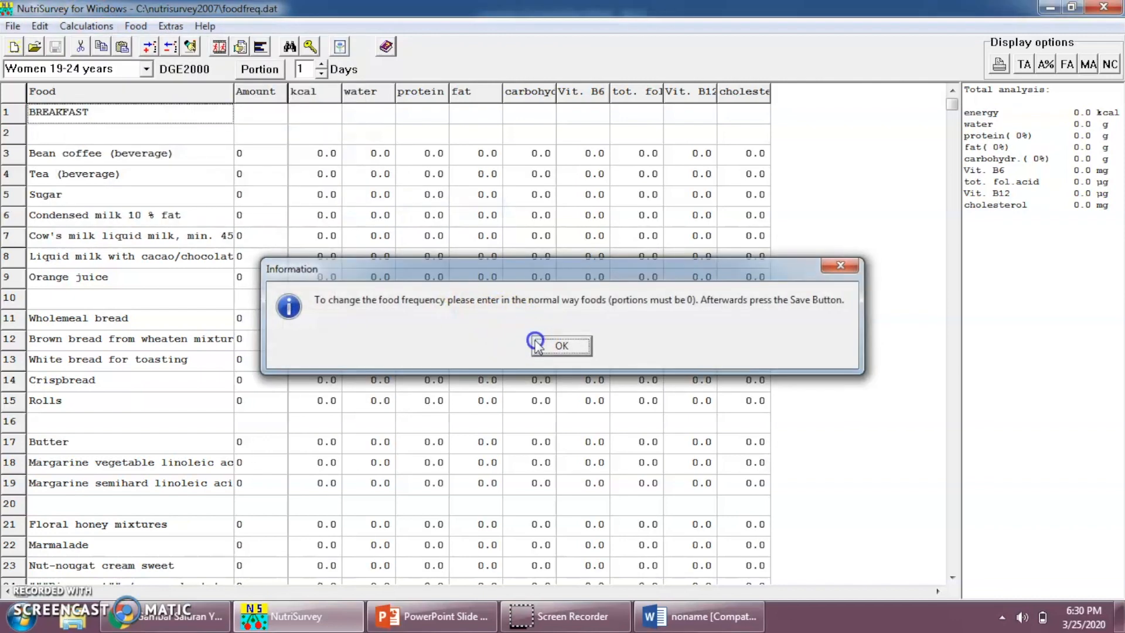
pyautogui.click(542, 346)
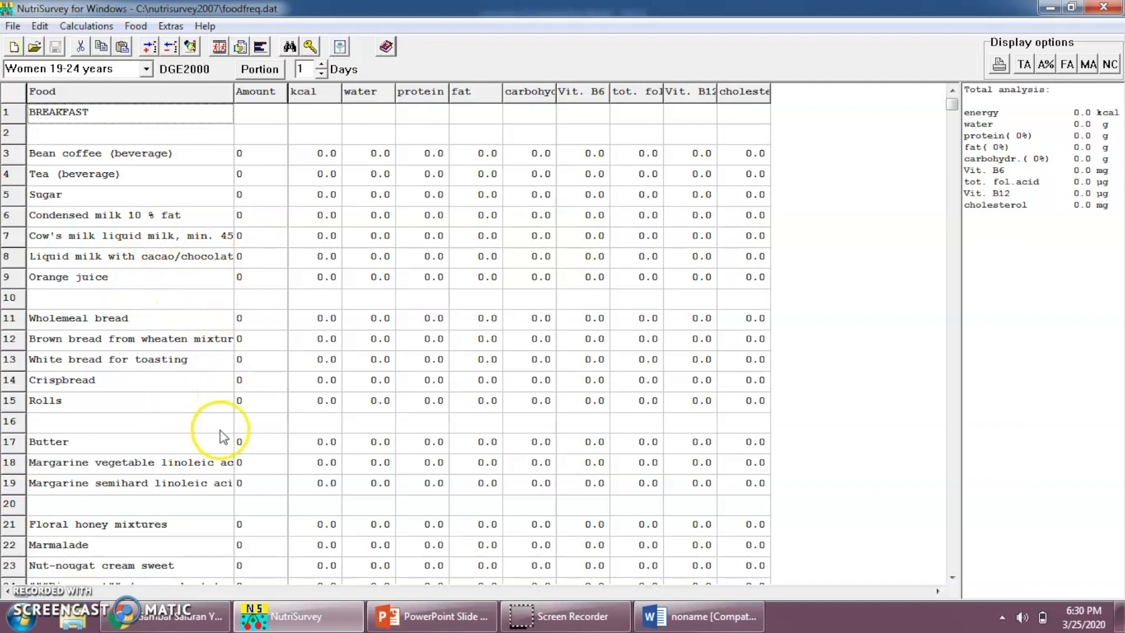
# Cut all the default foods and meal headings from the food frequency form, starting at BREAKFAST, until the form is empty
pyautogui.click(144, 133)
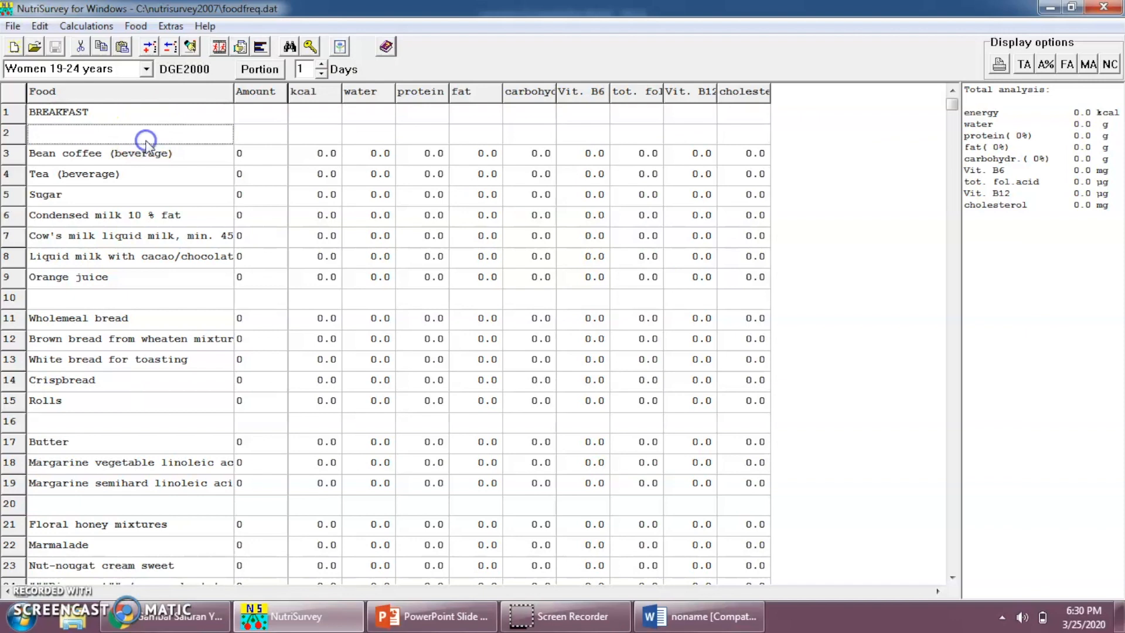
pyautogui.click(122, 110)
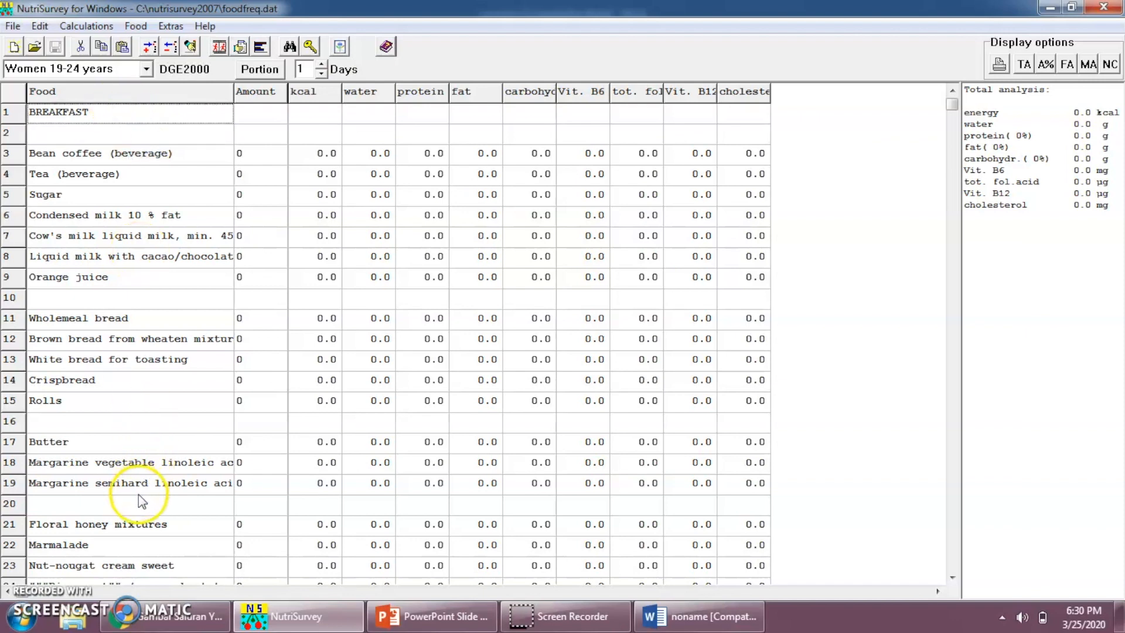
pyautogui.keyDown('shift'); pyautogui.click(142, 550); pyautogui.keyUp('shift')
pyautogui.click(142, 550)
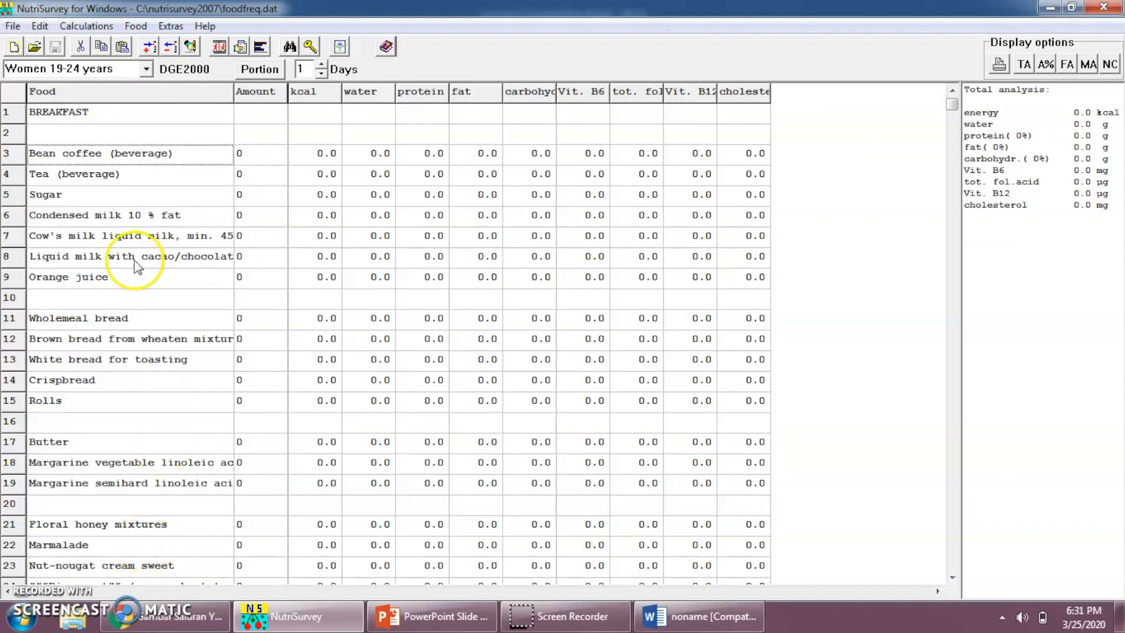
pyautogui.click(166, 132)
pyautogui.click(170, 114)
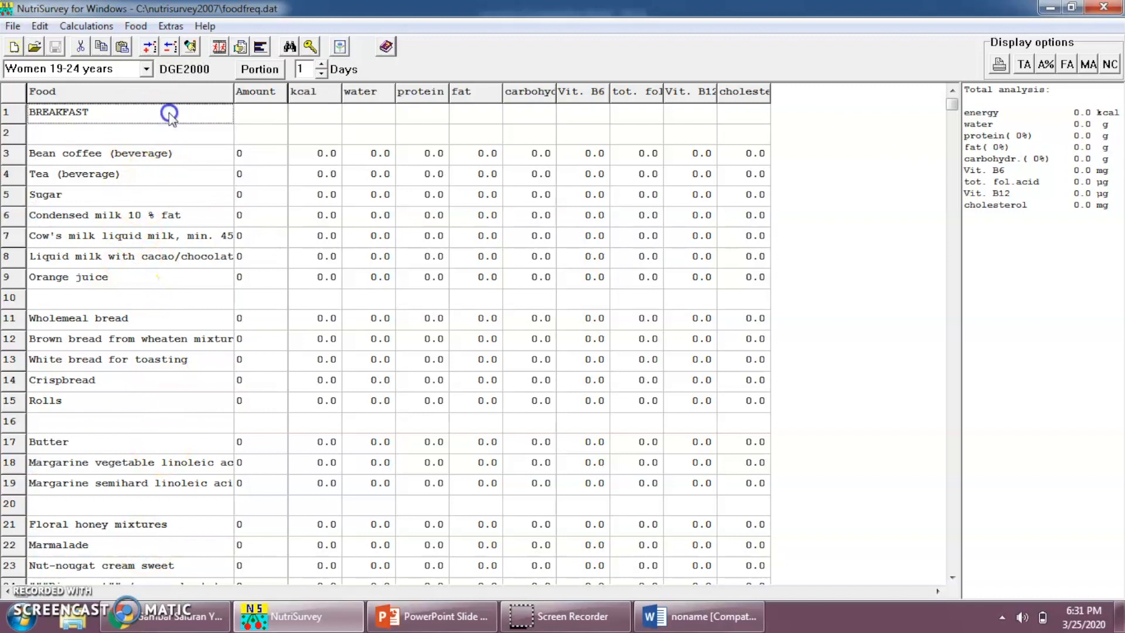
pyautogui.keyDown('shift'); pyautogui.click(167, 565); pyautogui.keyUp('shift')
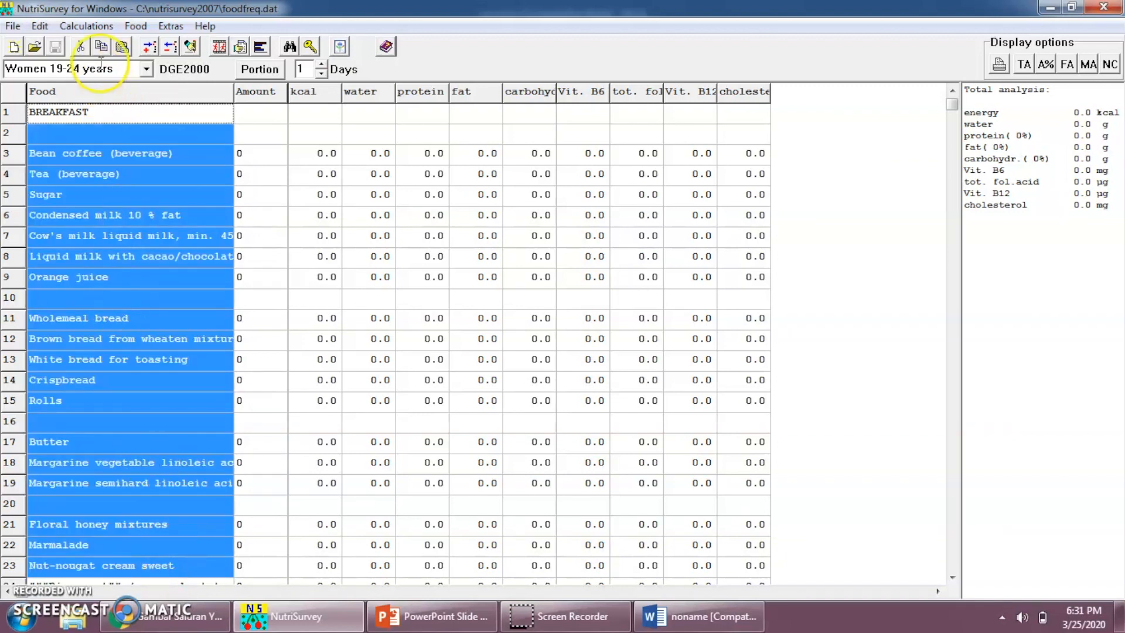
pyautogui.click(82, 47)
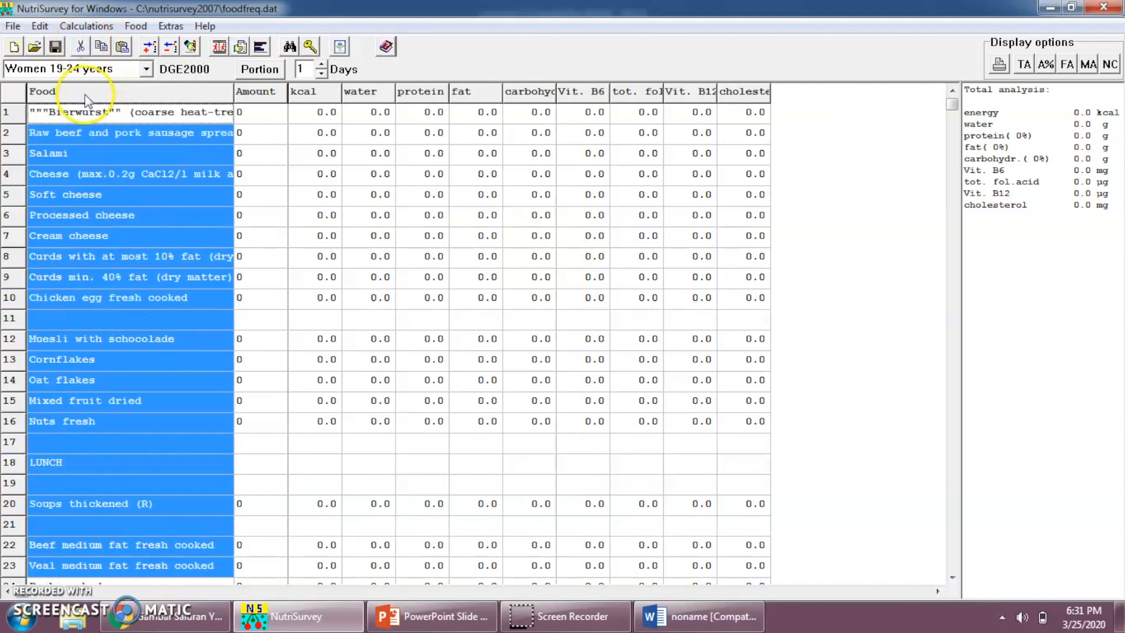
pyautogui.click(82, 47)
pyautogui.click(82, 47)
pyautogui.click(82, 48)
pyautogui.click(82, 48)
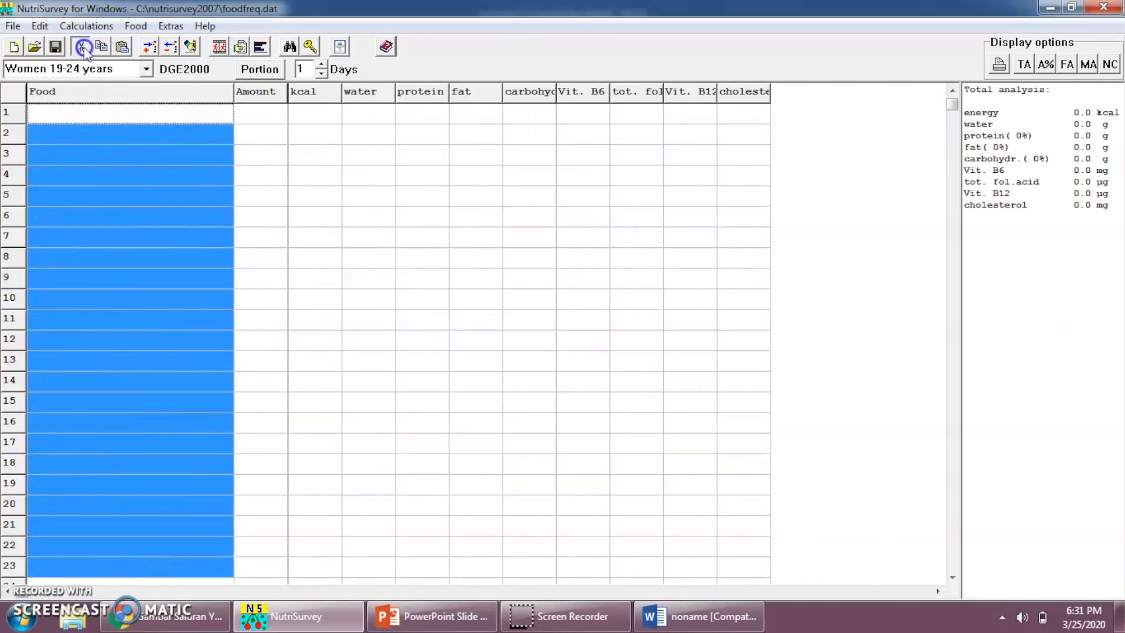
pyautogui.click(88, 115)
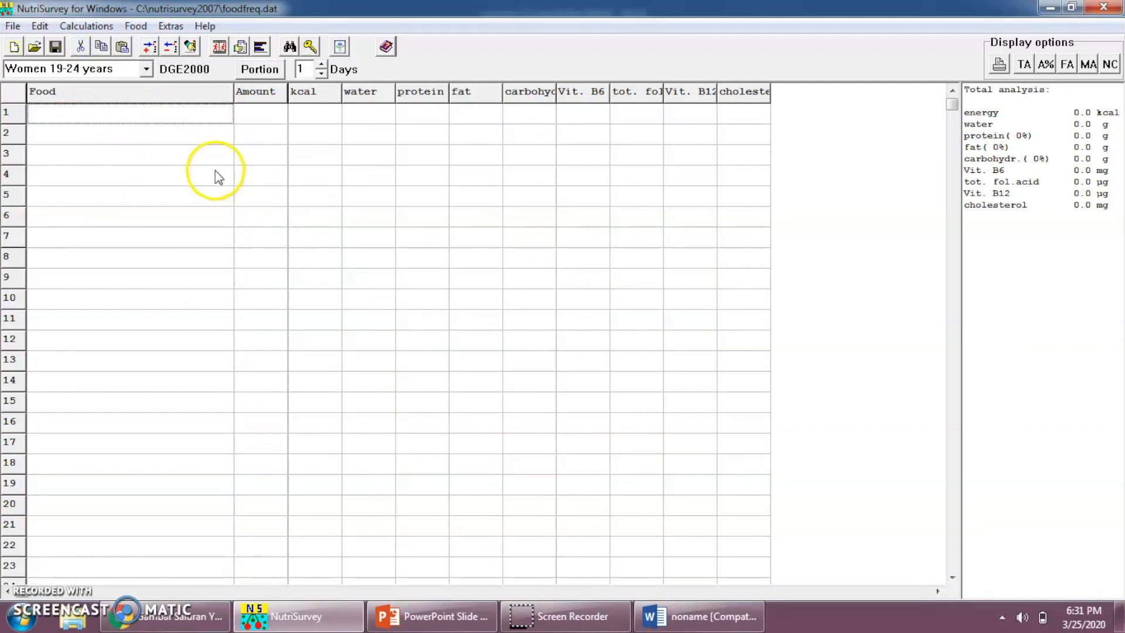
# Consult the highlighted foods in the Word list, then enter otak ayam with an amount of 0 in row 1 of the NutriSurvey form
pyautogui.click(674, 615)
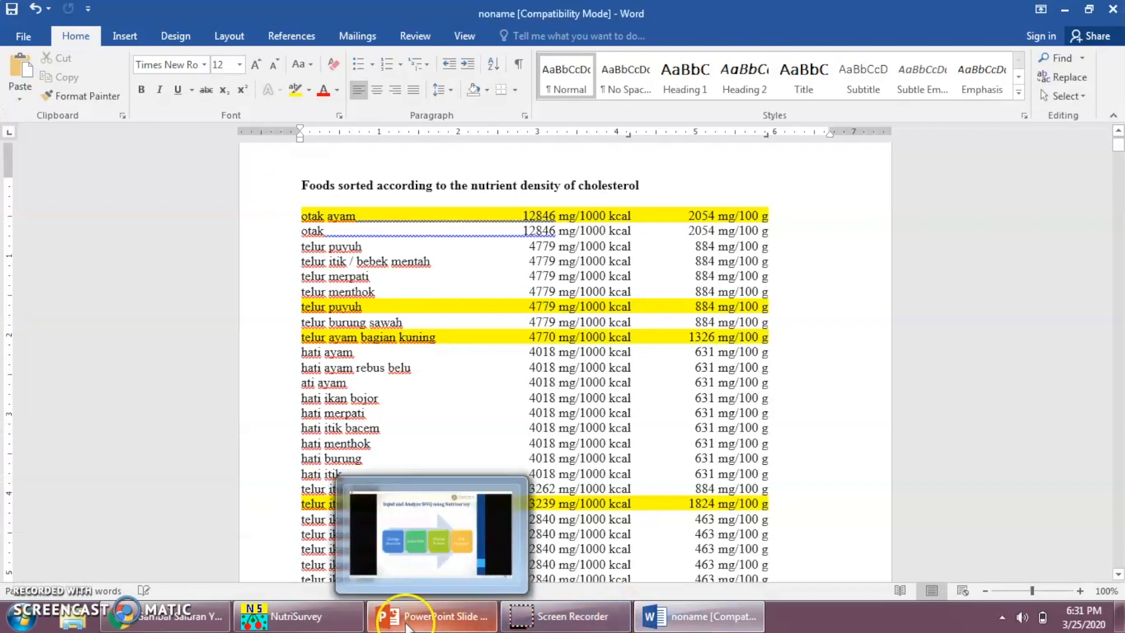
pyautogui.click(323, 623)
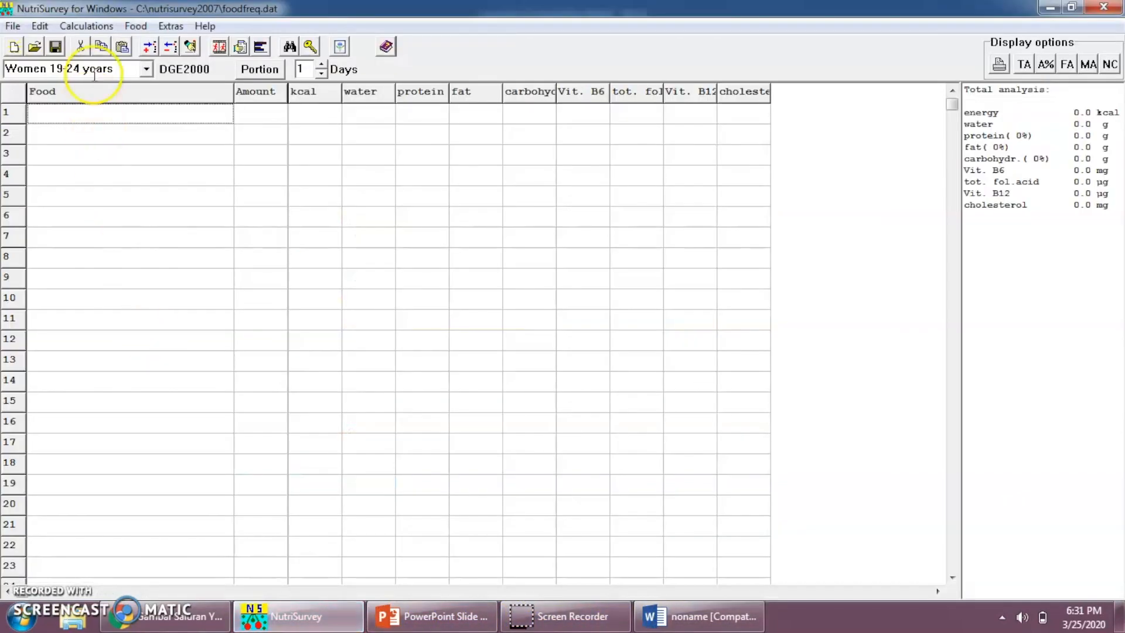
pyautogui.click(87, 107)
pyautogui.press('Return')
pyautogui.press('Left')
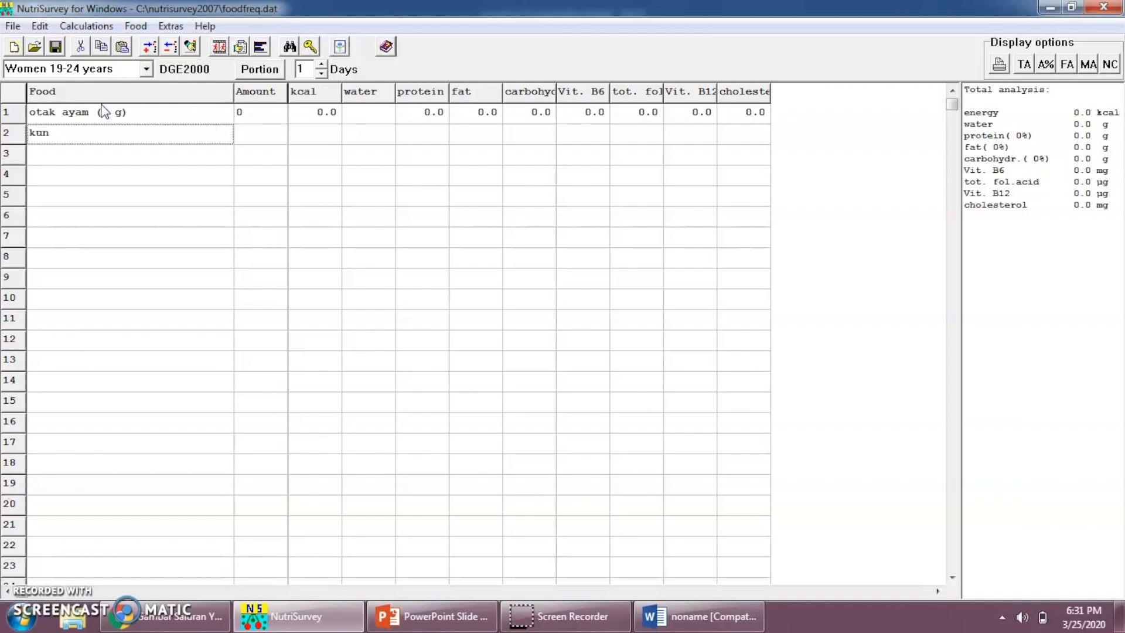
# Search for kuning telur in row 2 and add telur ayam bagian kuning with an amount of 0
pyautogui.write('kuning telur')
pyautogui.press('Return')
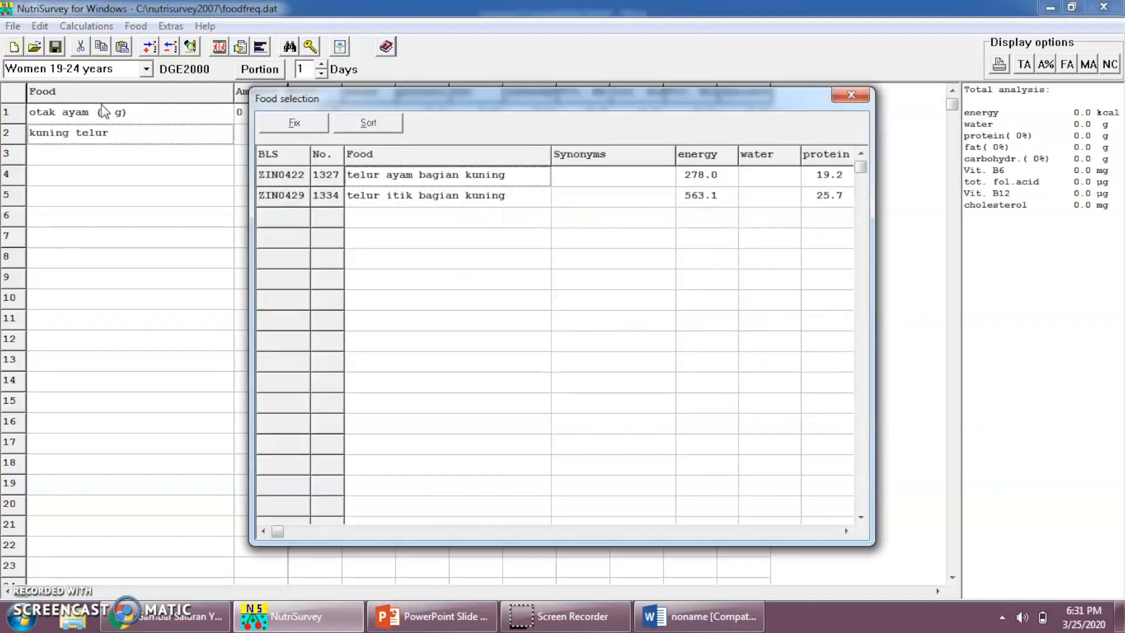
pyautogui.press('Return')
pyautogui.press('Left')
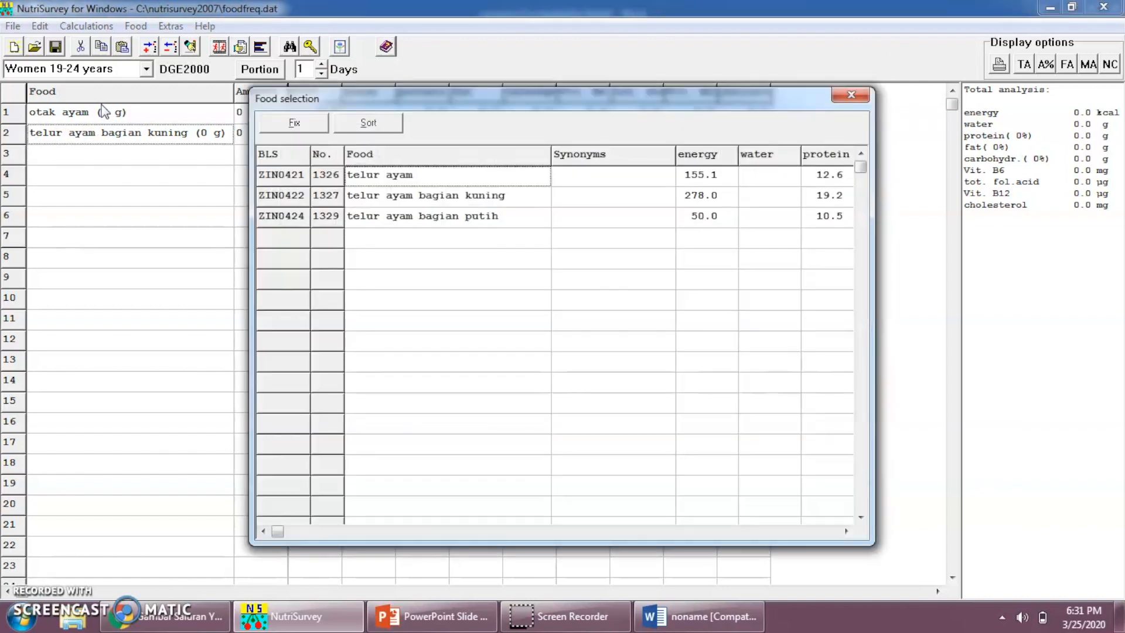
pyautogui.press('Down')
pyautogui.press('Return')
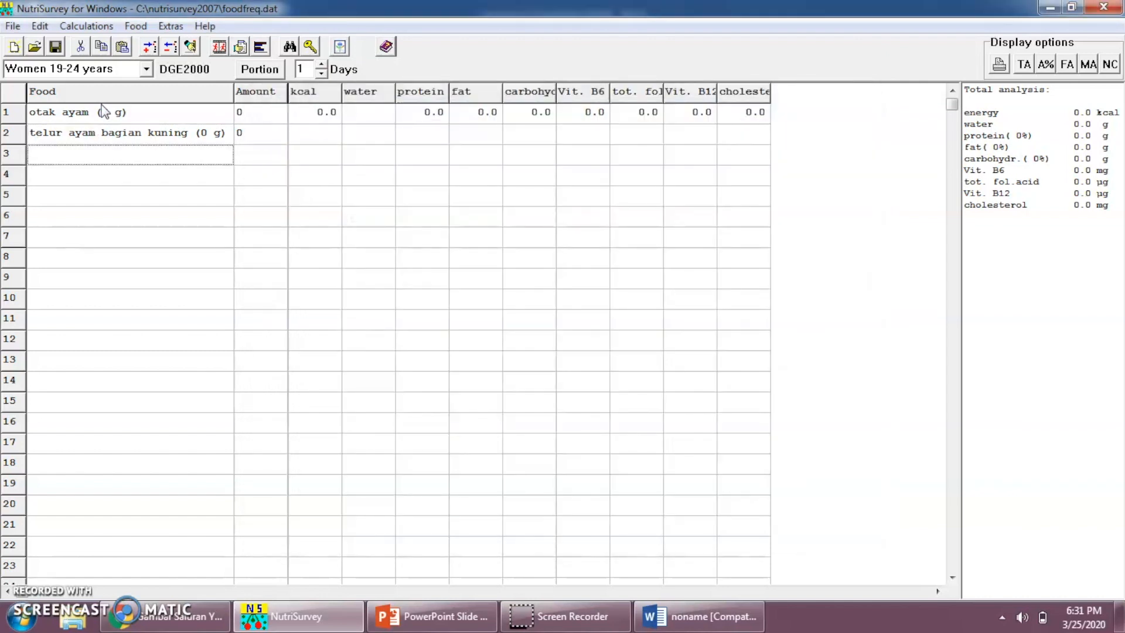
# Search for kuning in row 3 and add telur itik bagian kuning with an amount of 0
pyautogui.press('Return')
pyautogui.press('Down')
pyautogui.press('Down')
pyautogui.press('Down')
pyautogui.press('Down')
pyautogui.press('Down')
pyautogui.press('Down')
pyautogui.press('Down')
pyautogui.press('Down')
pyautogui.press('Down')
pyautogui.press('Down')
pyautogui.press('Down')
pyautogui.press('Down')
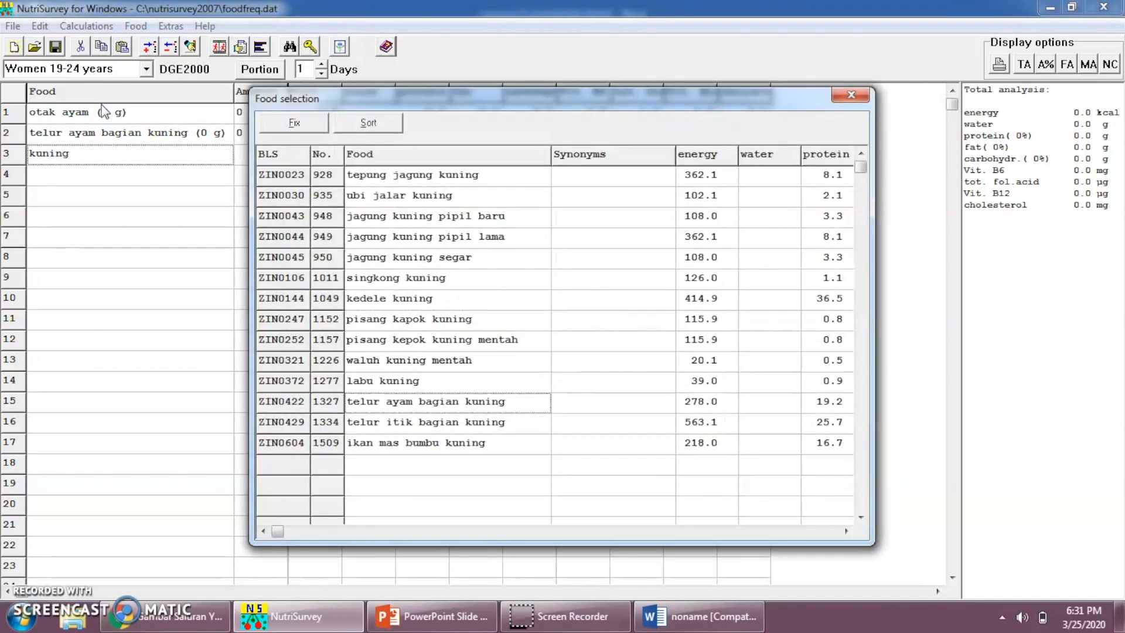
pyautogui.press('Return')
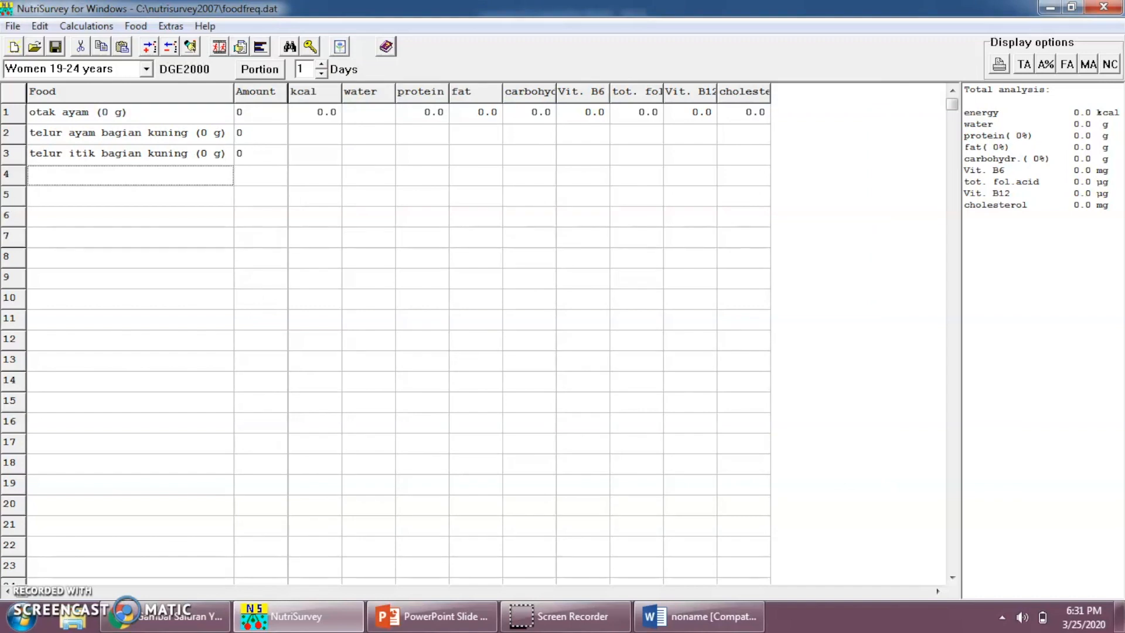
# Check the highlighted foods in Word again and add telur puyuh with an amount of 0 in row 4 of the NutriSurvey form
pyautogui.click(674, 615)
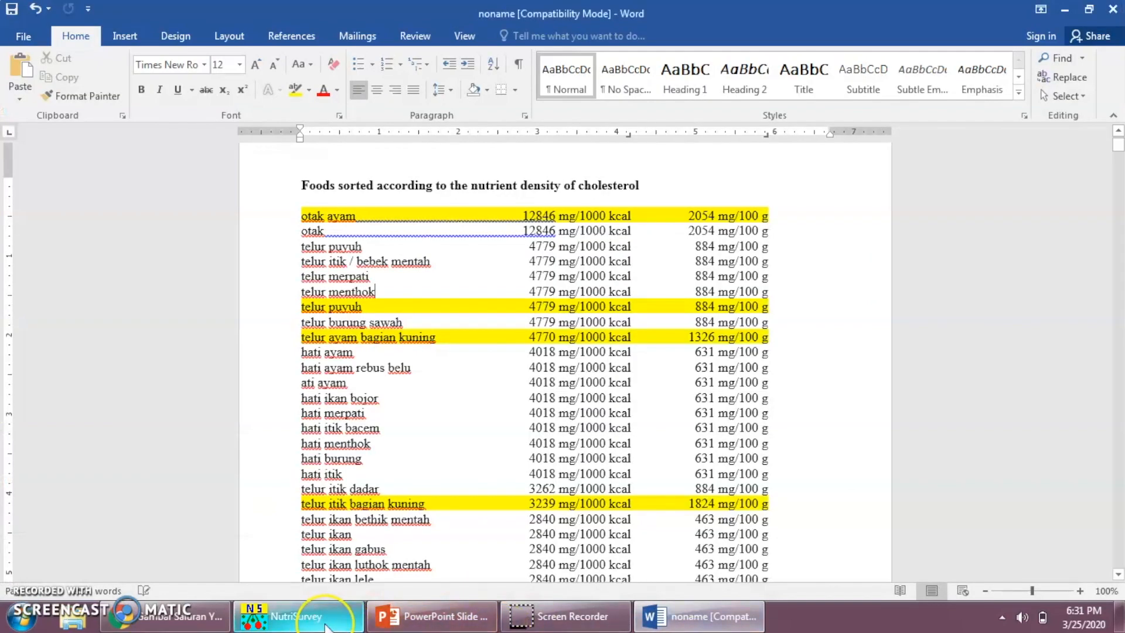
pyautogui.click(325, 625)
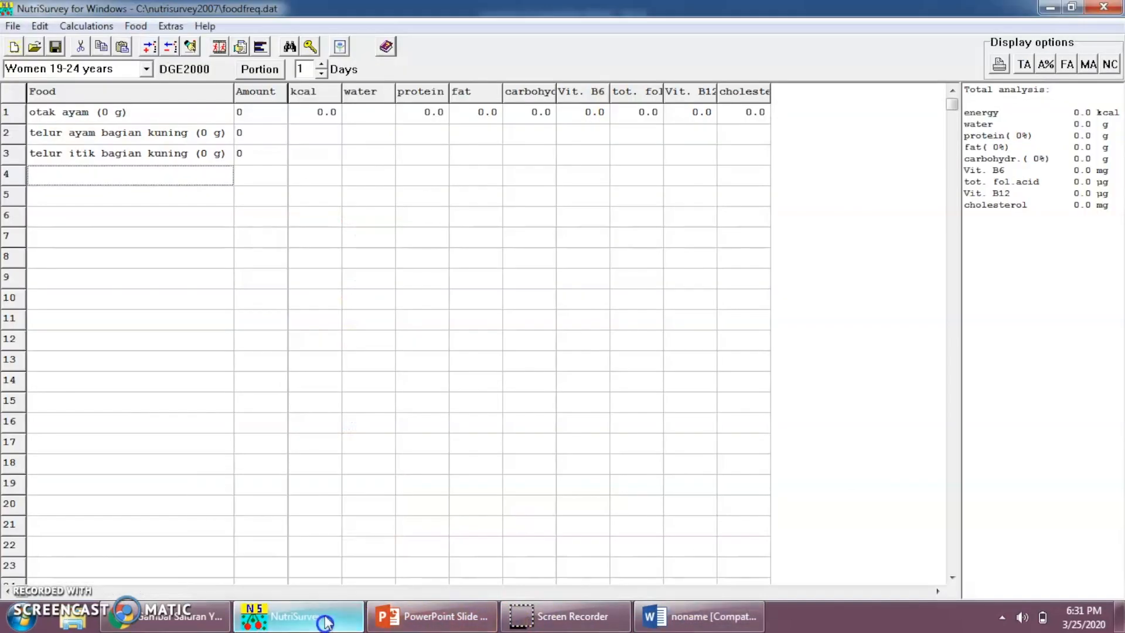
pyautogui.click(156, 176)
pyautogui.write('telur puyuh')
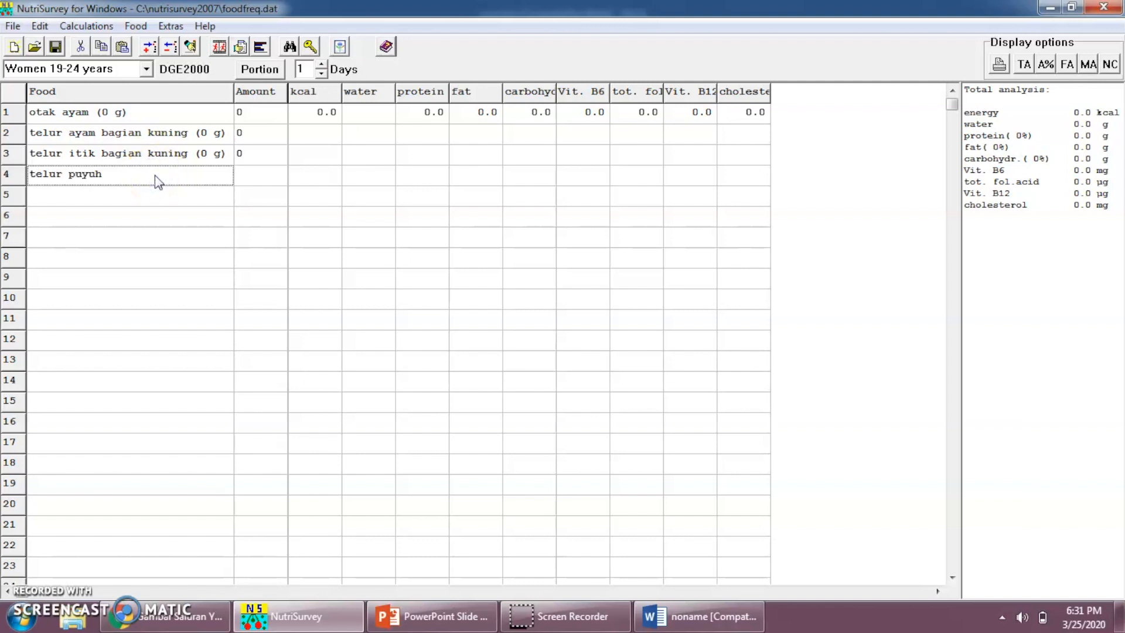
pyautogui.press('Return')
pyautogui.press('Return')
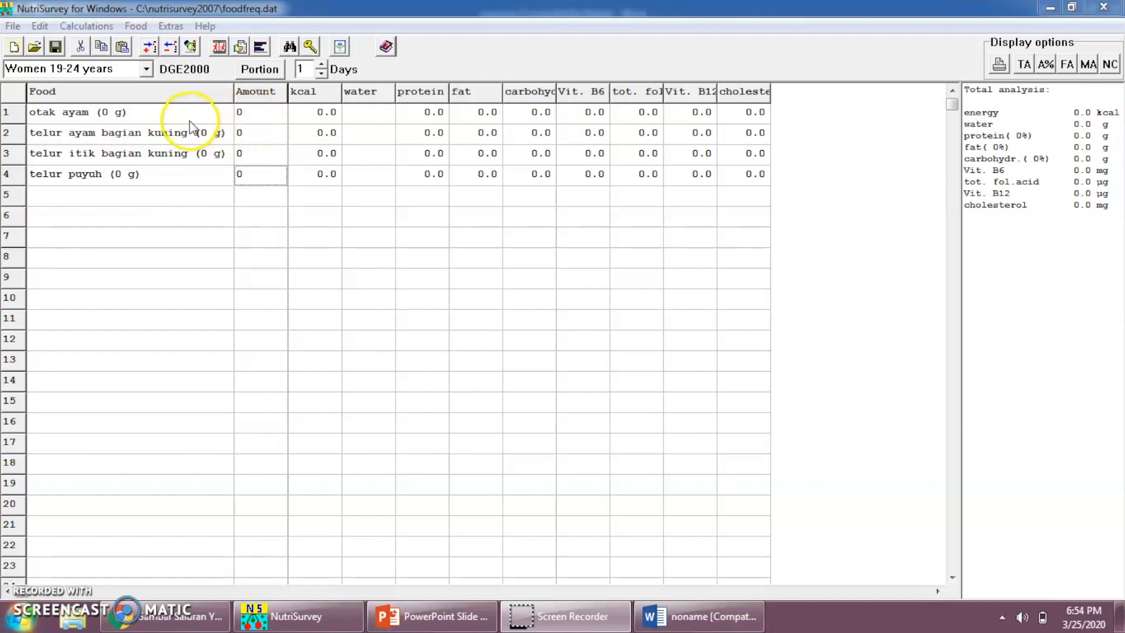
# Check the portion sizes offered for otak ayam in row 1 and close the selection without choosing one
pyautogui.click(256, 115)
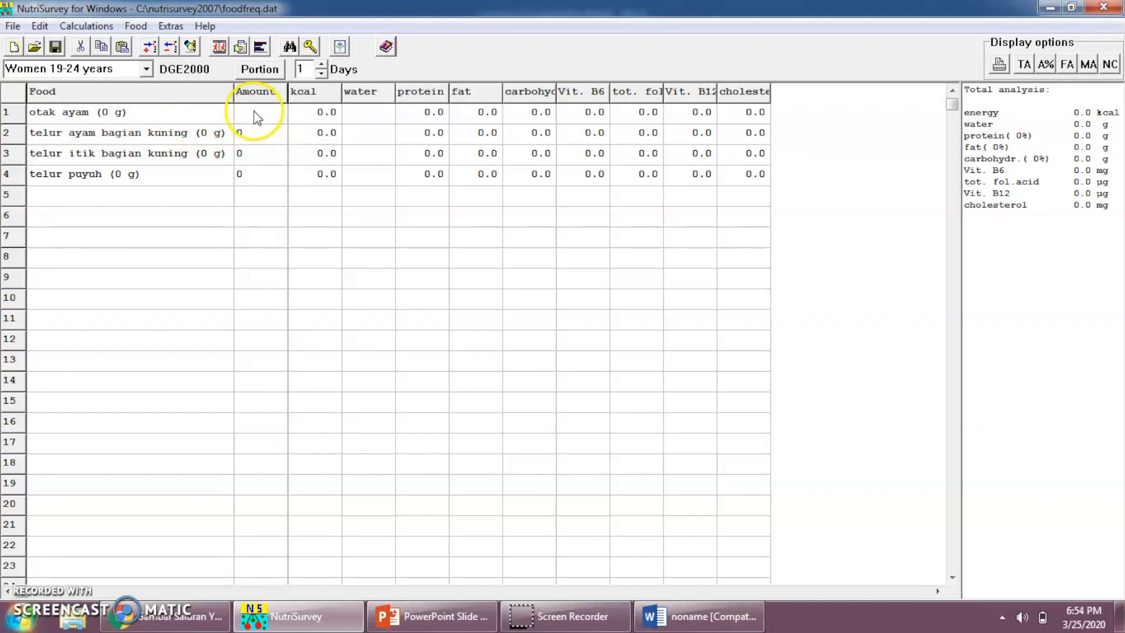
pyautogui.doubleClick(255, 111)
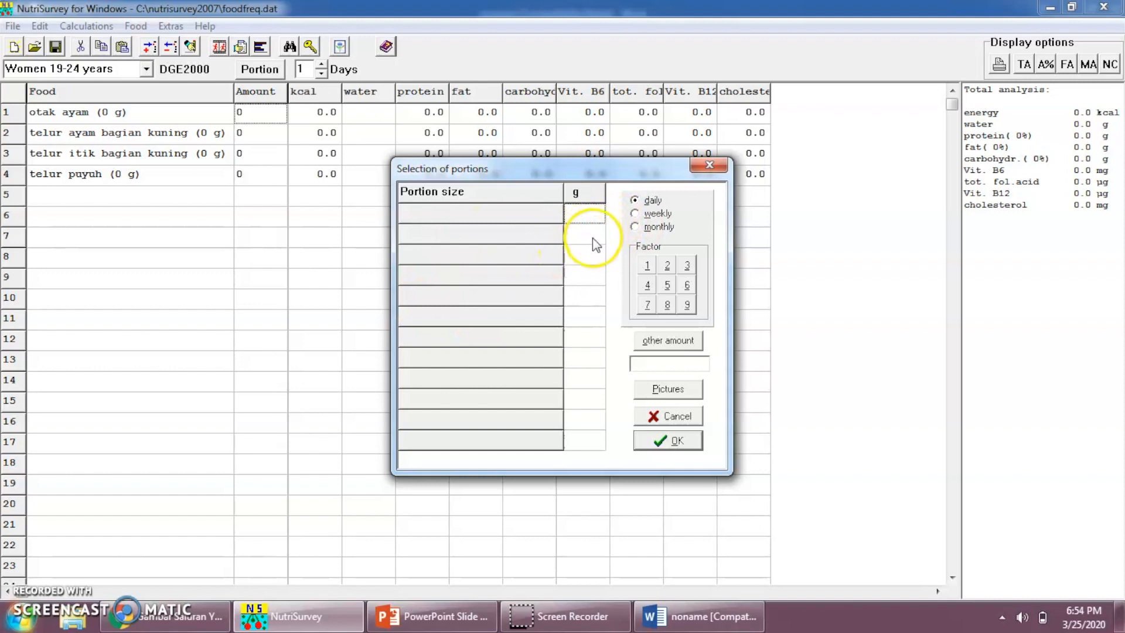
pyautogui.click(584, 253)
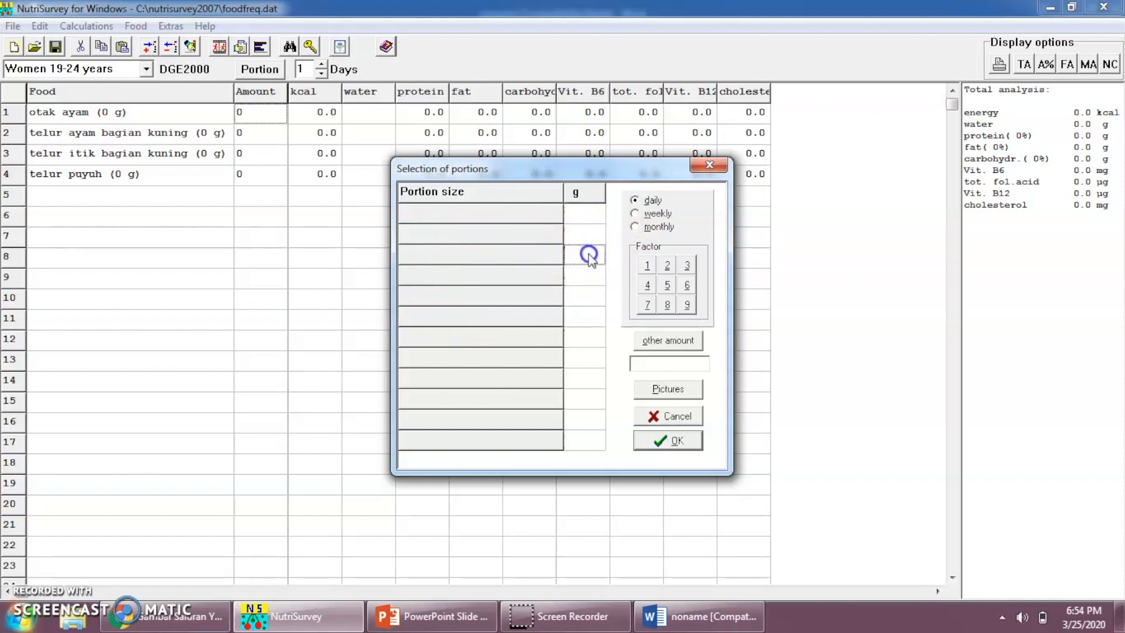
pyautogui.click(673, 441)
pyautogui.press('Return')
pyautogui.click(673, 415)
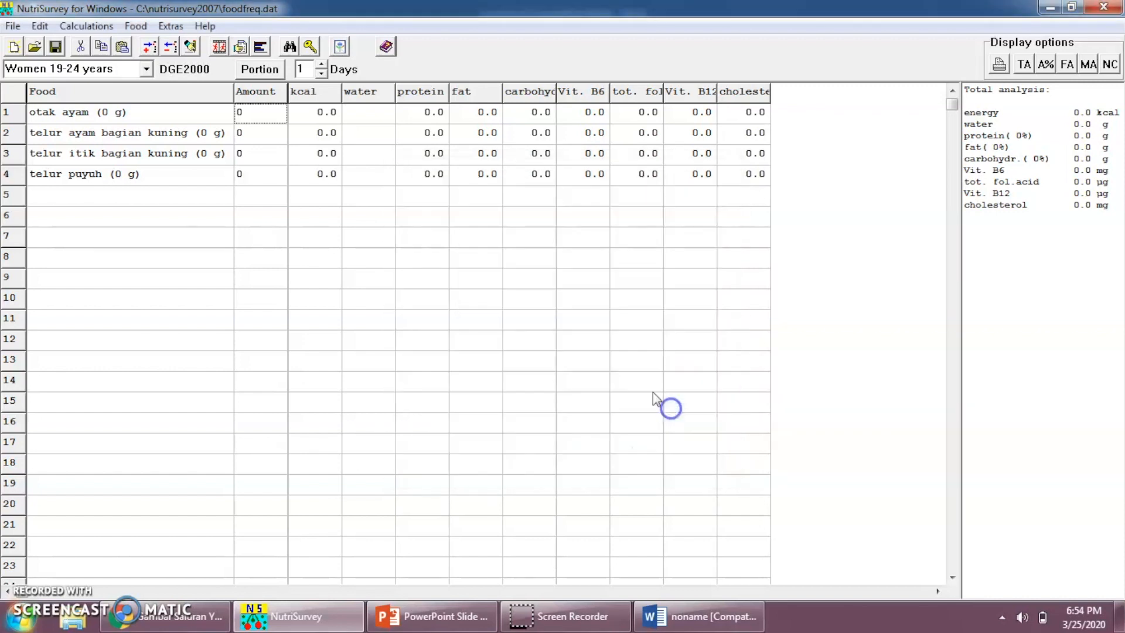
# Open the portion size definitions and look through the listed foods with their portions and amounts
pyautogui.click(144, 28)
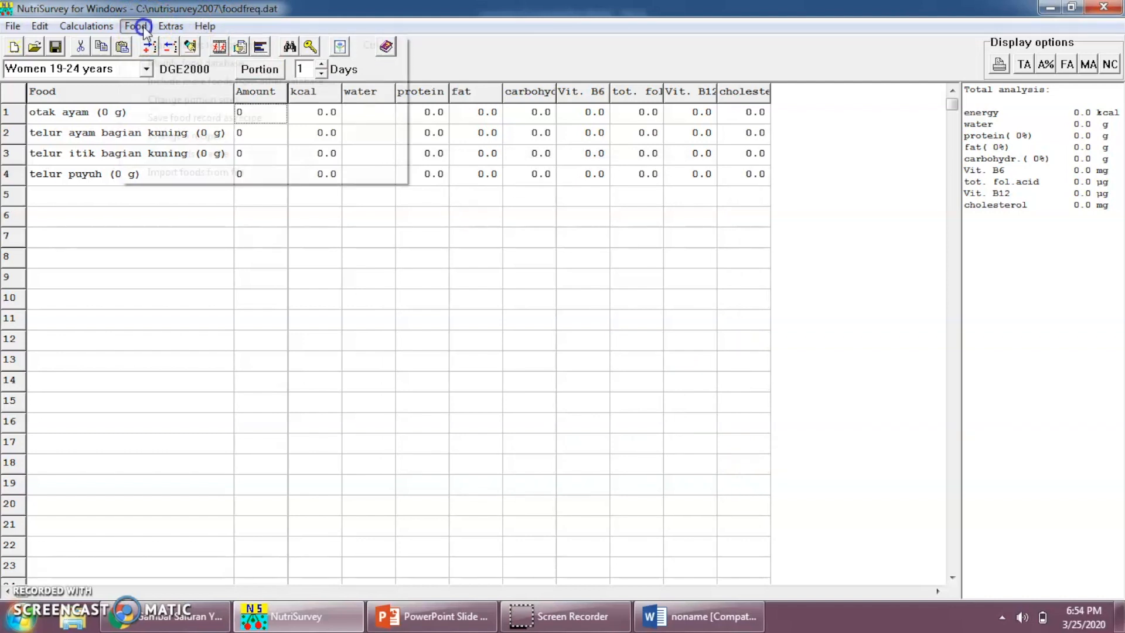
pyautogui.click(173, 102)
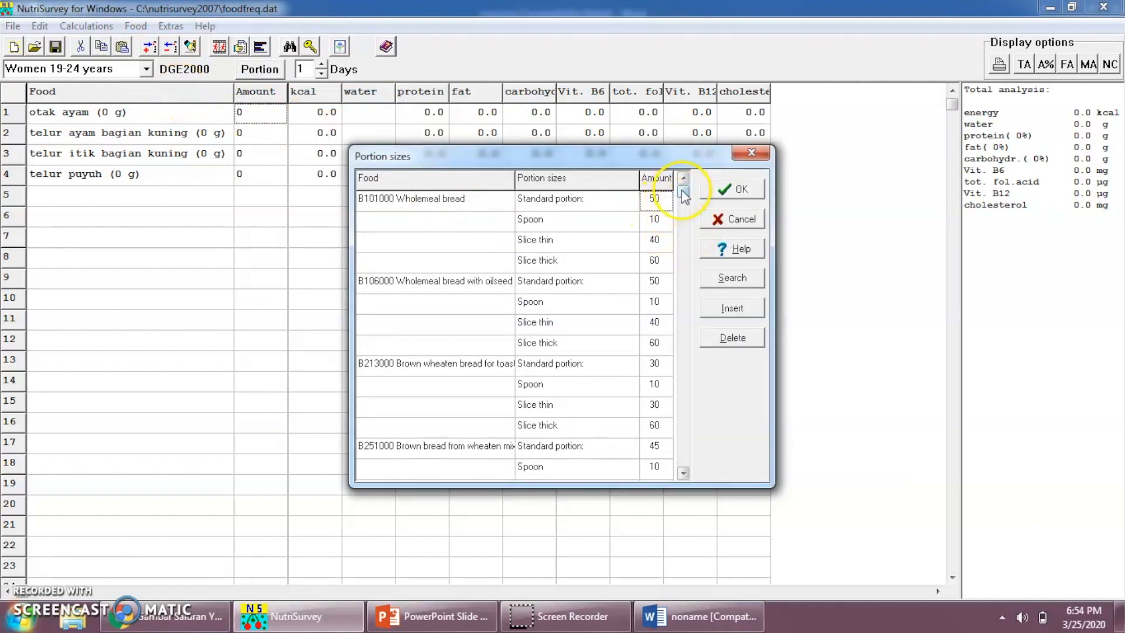
pyautogui.click(498, 204)
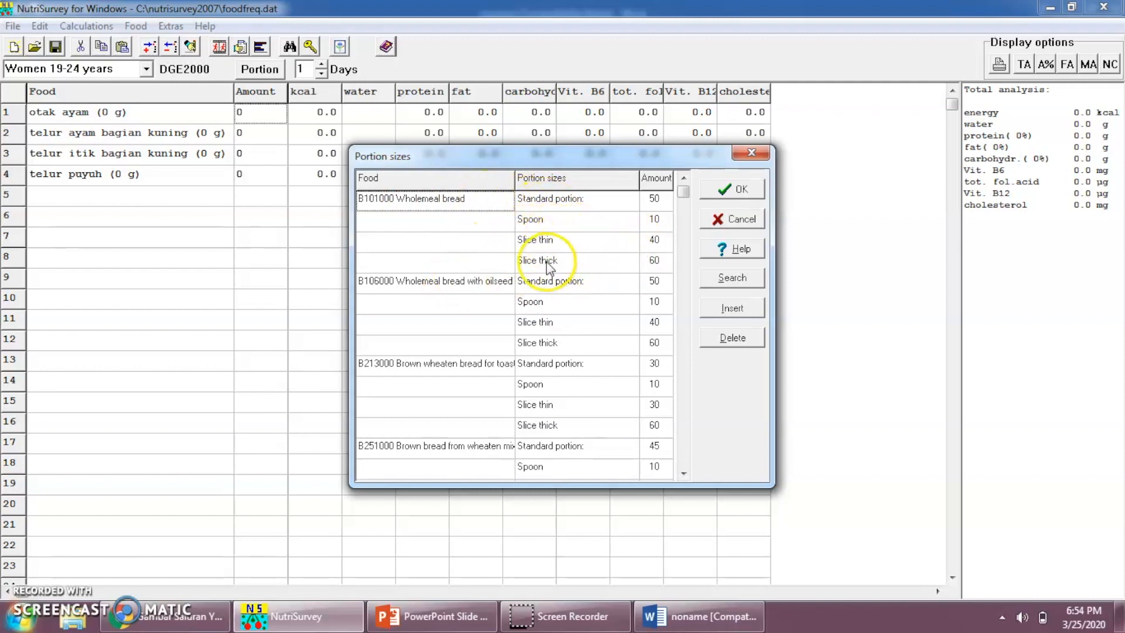
pyautogui.scroll(-2, 603, 287)
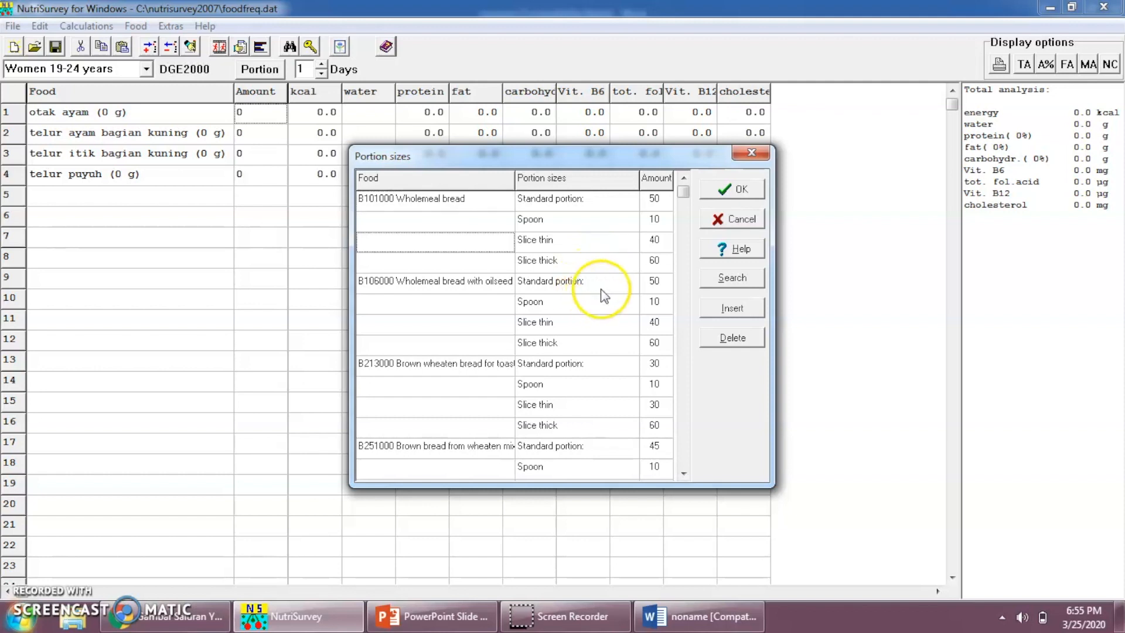
pyautogui.moveTo(683, 193); pyautogui.dragTo(682, 328)
pyautogui.scroll(-9, 576, 342)
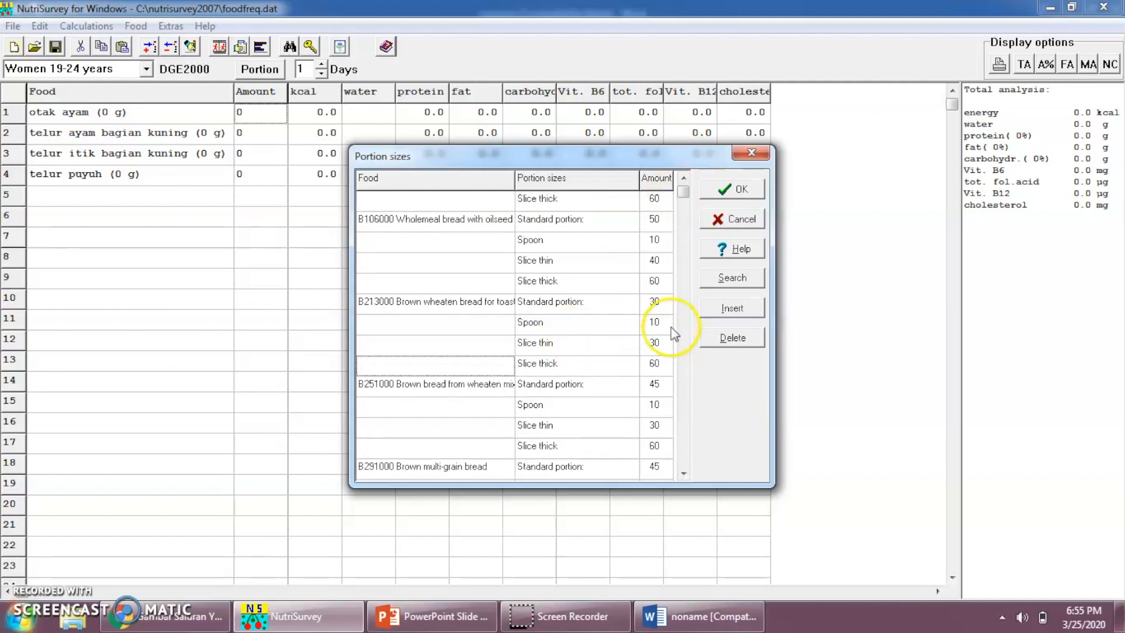
pyautogui.click(687, 290)
pyautogui.moveTo(684, 198); pyautogui.dragTo(685, 388)
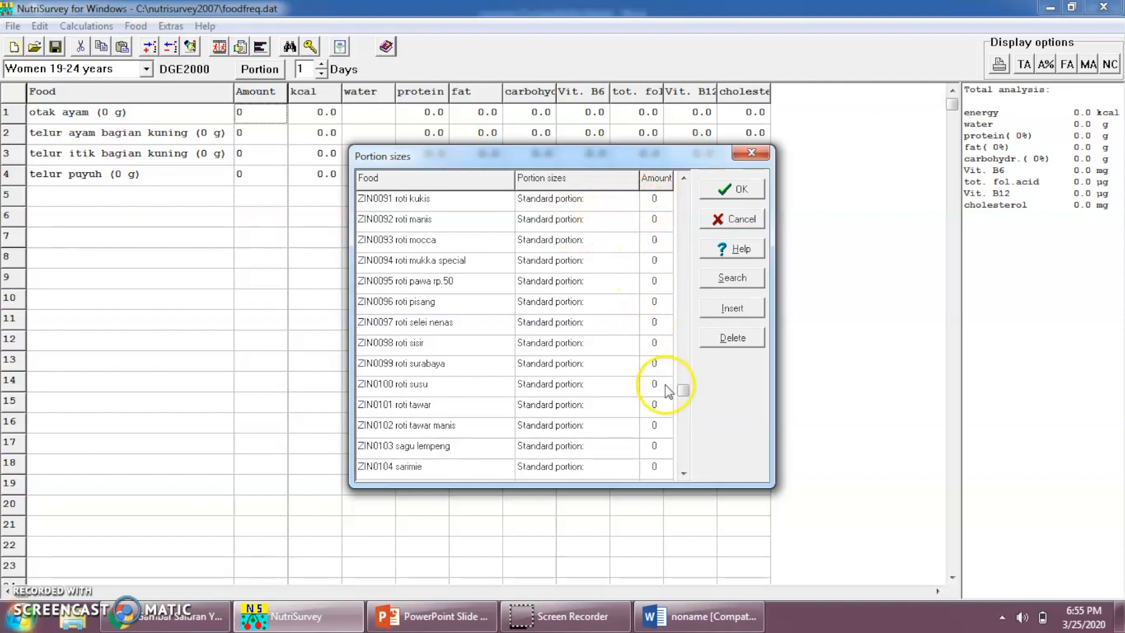
pyautogui.click(684, 413)
pyautogui.click(685, 417)
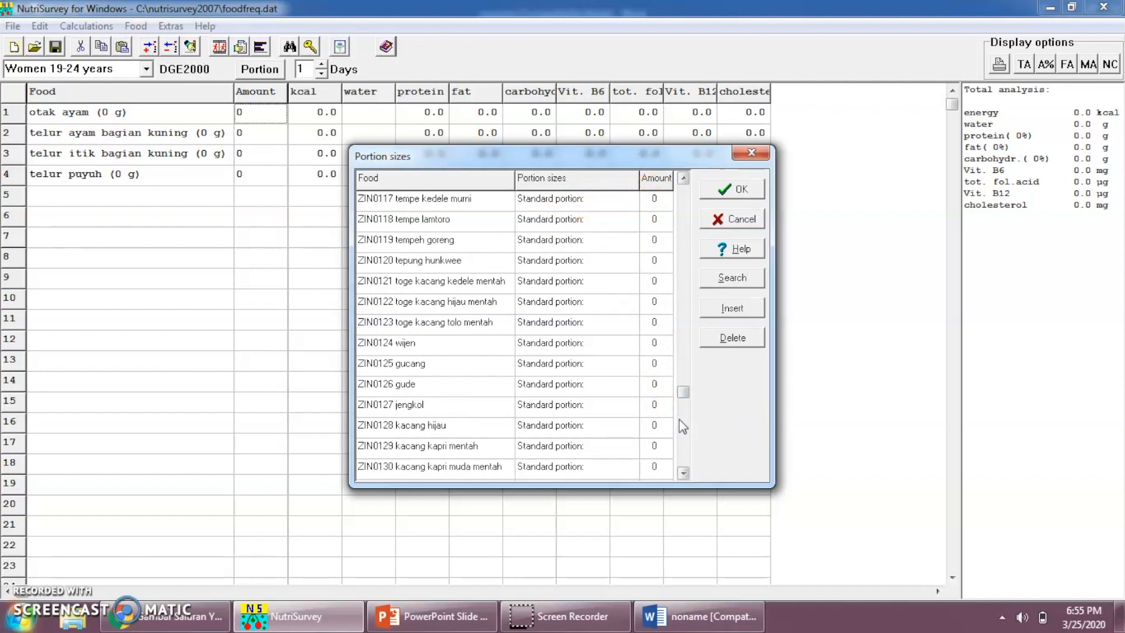
pyautogui.click(682, 420)
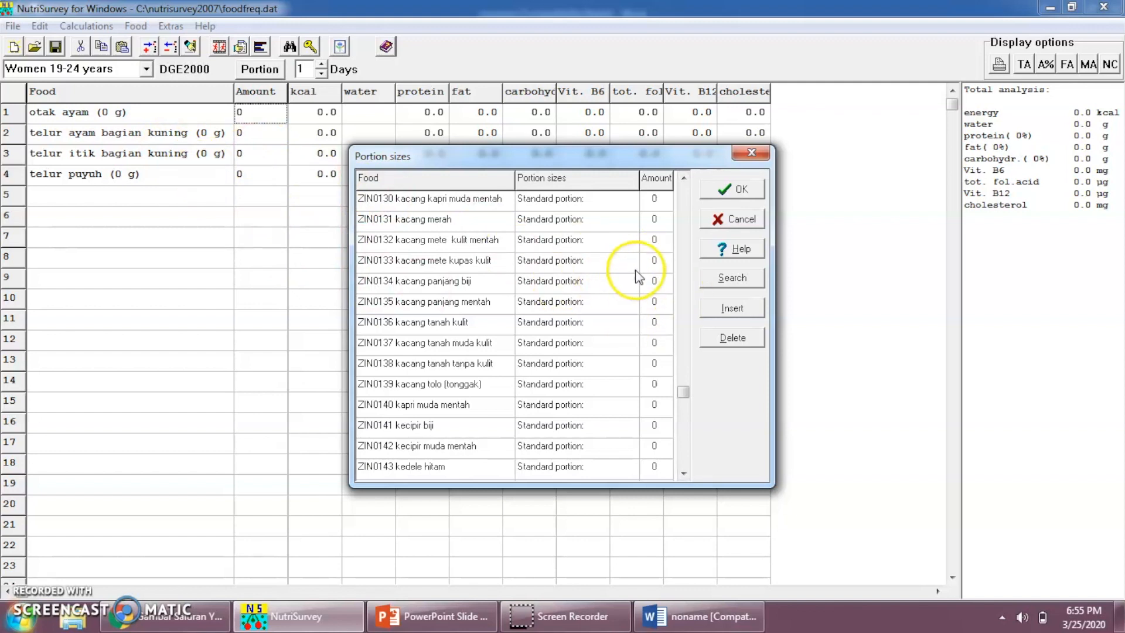
# Search the portion size list for otak ayam and select its entry
pyautogui.click(730, 278)
pyautogui.write('otak ayam')
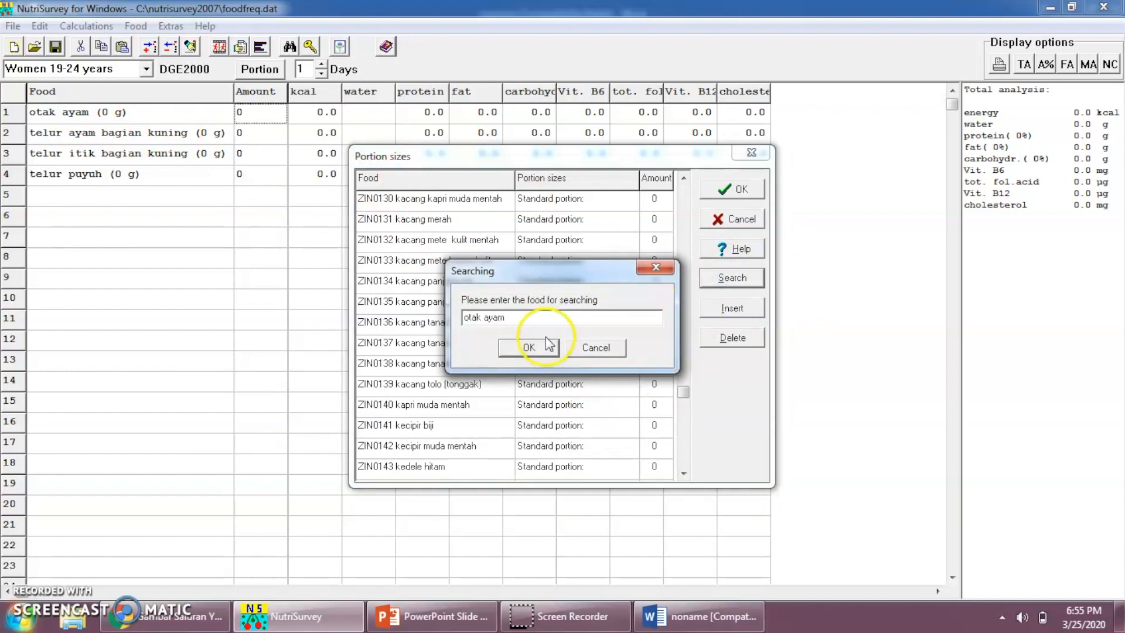
pyautogui.click(530, 347)
pyautogui.click(512, 474)
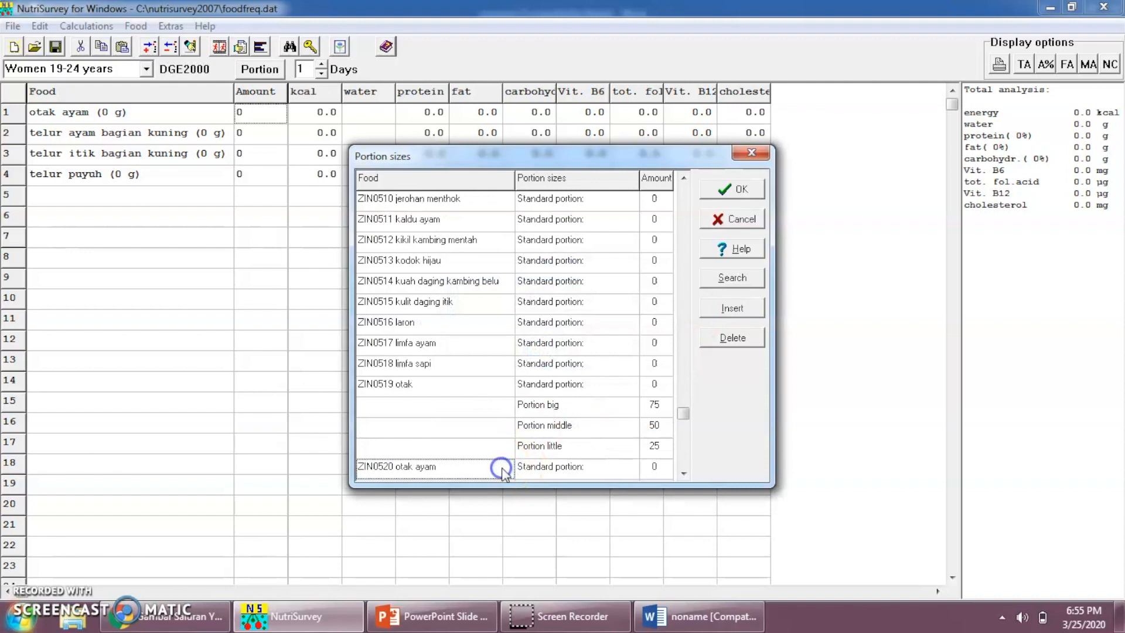
pyautogui.scroll(-3, 507, 467)
pyautogui.click(491, 410)
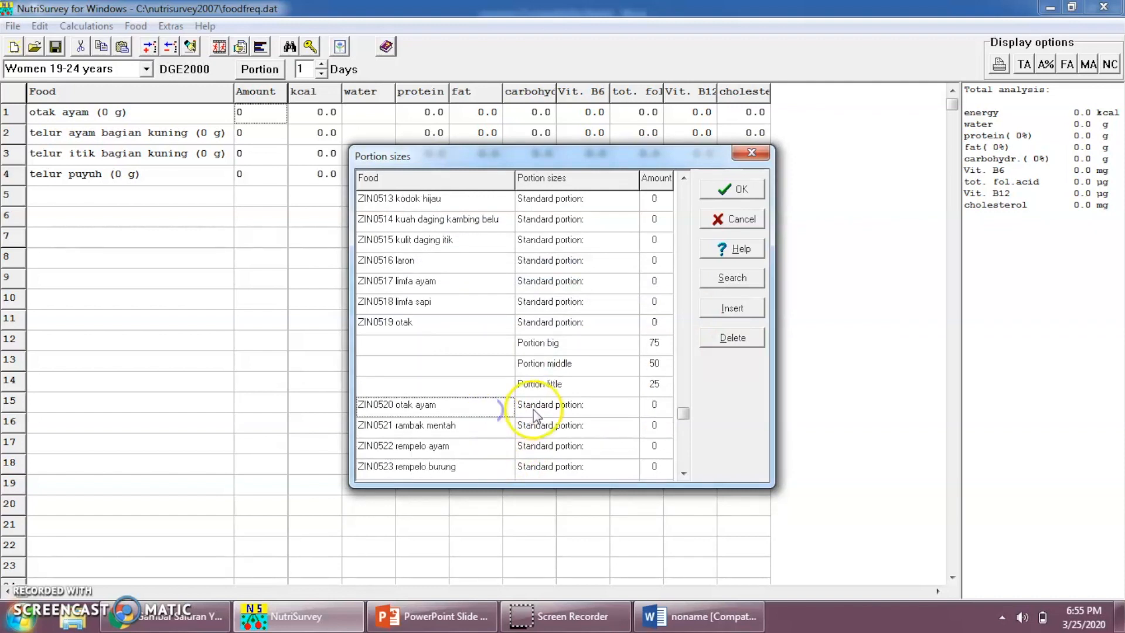
pyautogui.click(542, 407)
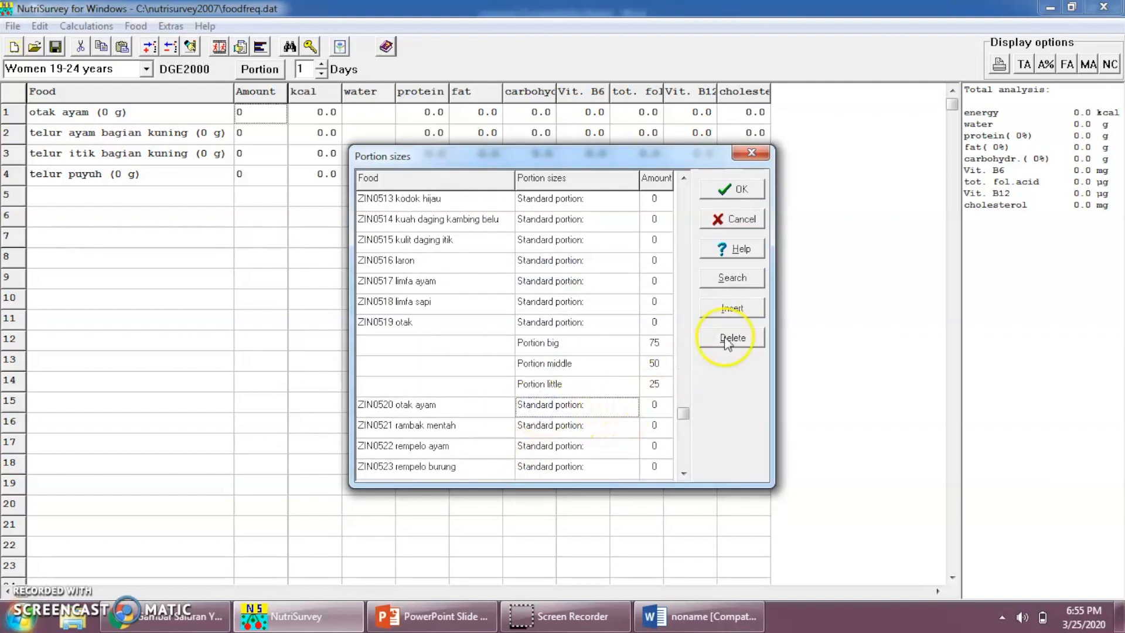
pyautogui.click(733, 311)
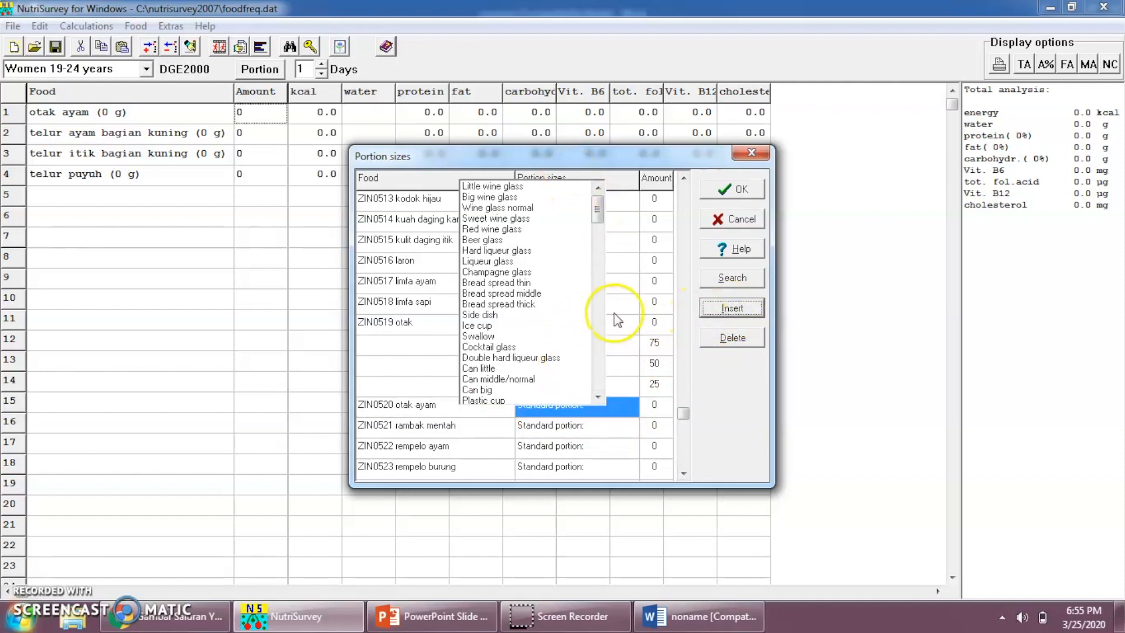
pyautogui.click(628, 412)
# Insert a Portion little entry with an amount of 10 directly below the otak ayam standard portion
pyautogui.click(522, 426)
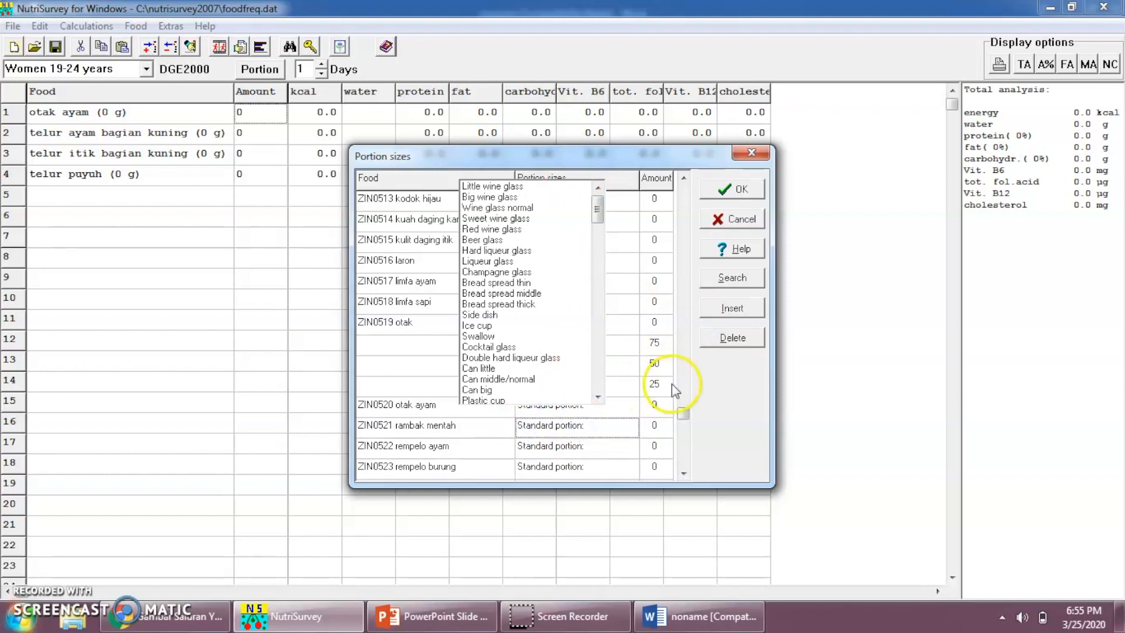
pyautogui.click(732, 308)
pyautogui.moveTo(597, 203); pyautogui.dragTo(596, 284)
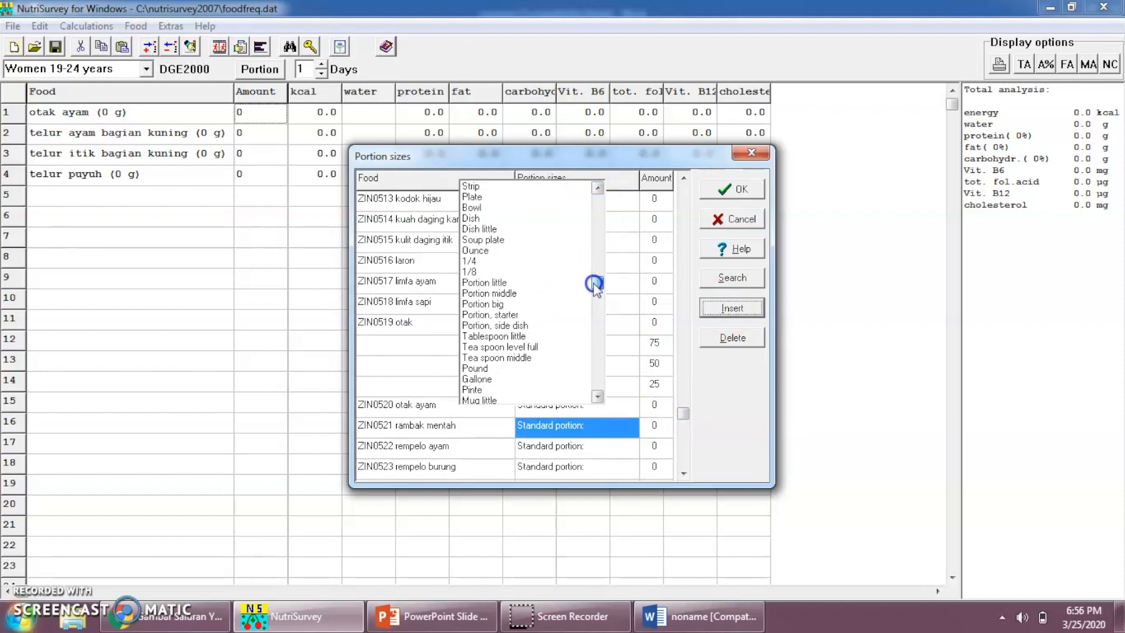
pyautogui.click(534, 284)
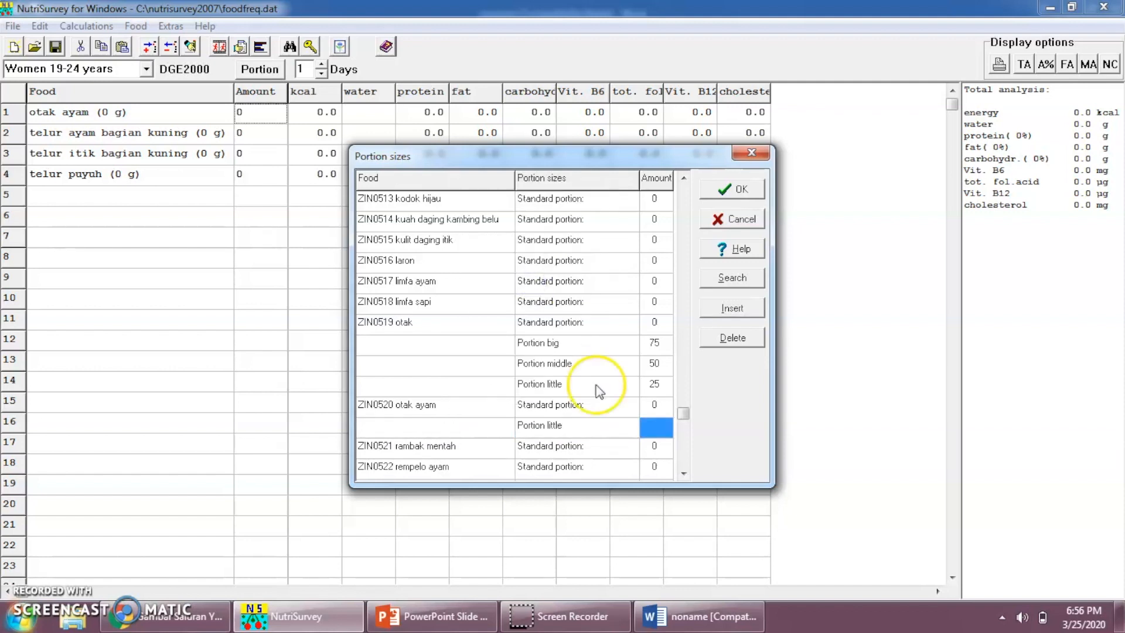
pyautogui.click(656, 430)
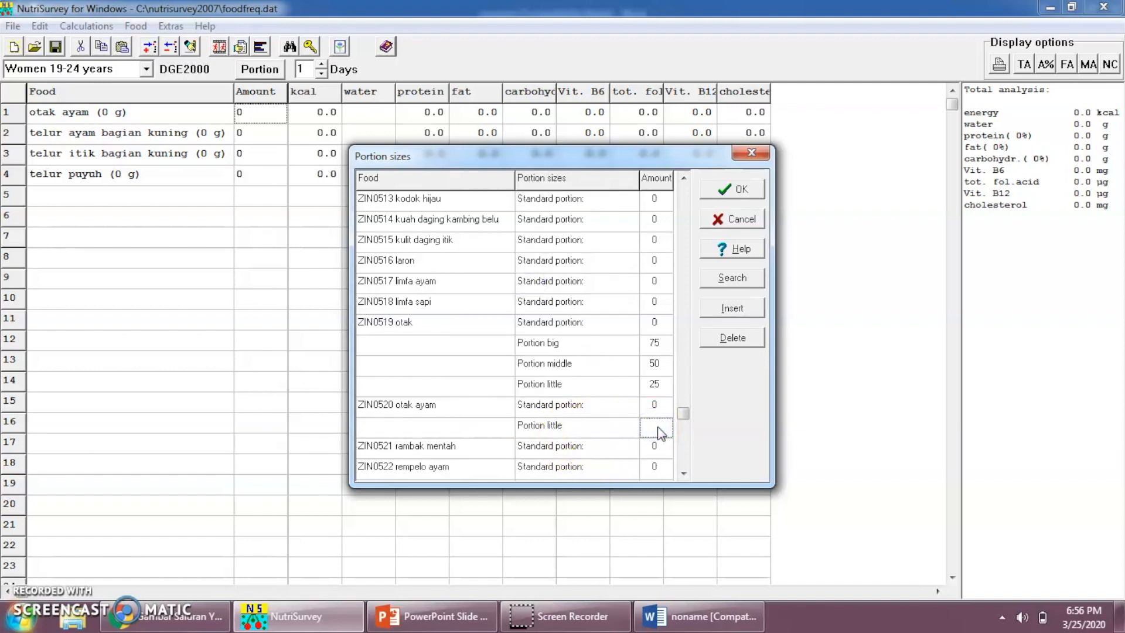
pyautogui.write('10')
# Add Portion middle with an amount of 20 and Portion big with an amount of 40 to otak ayam
pyautogui.click(604, 431)
pyautogui.click(740, 311)
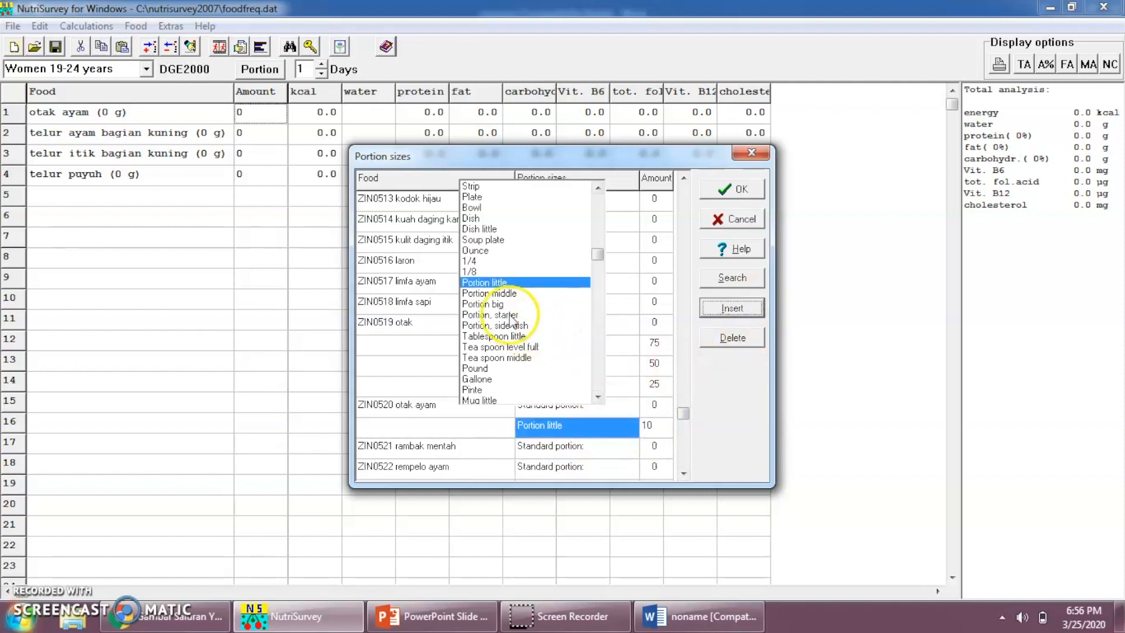
pyautogui.click(498, 293)
pyautogui.click(664, 432)
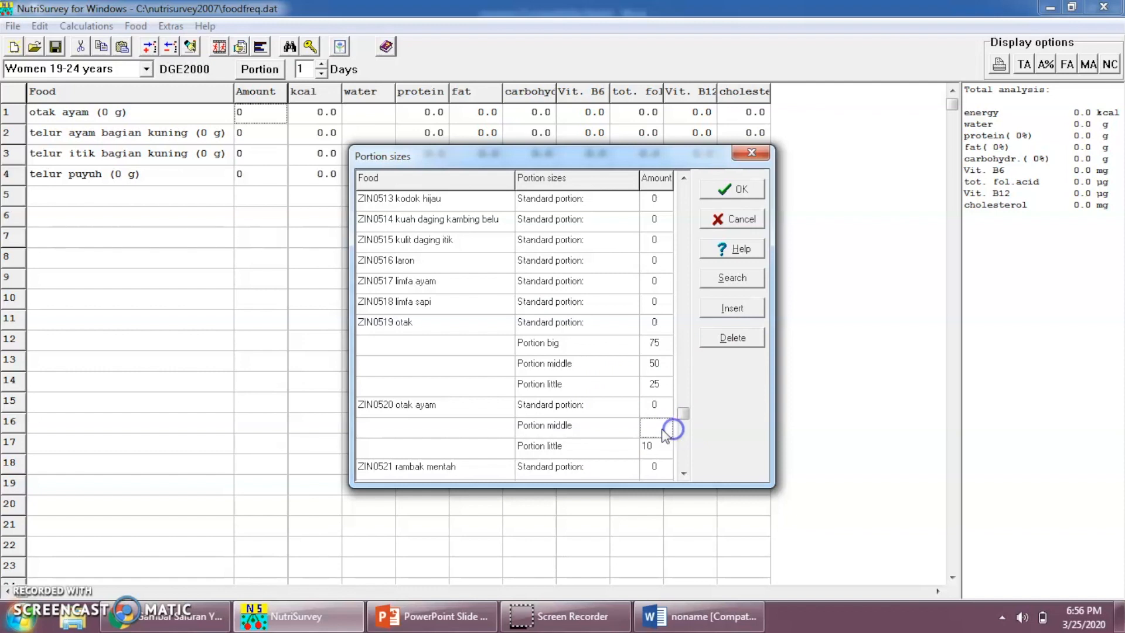
pyautogui.write('20')
pyautogui.click(733, 308)
pyautogui.click(532, 304)
pyautogui.click(657, 428)
pyautogui.write('40')
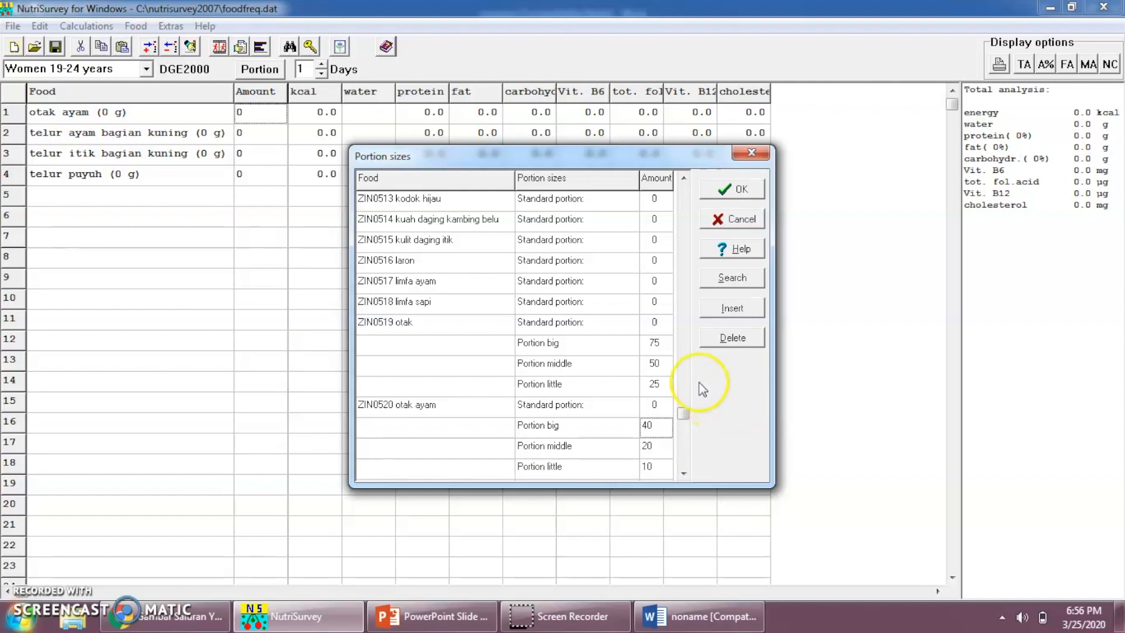
# Try to delete the Standard portion entry of otak ayam and check its other portion entries
pyautogui.click(615, 404)
pyautogui.click(723, 338)
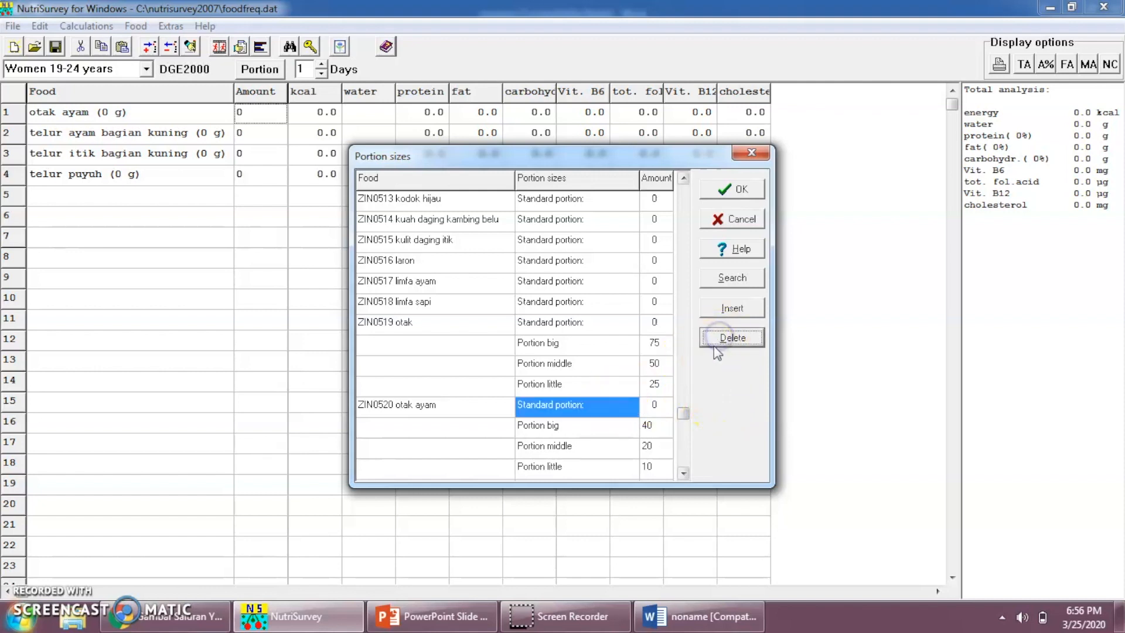
pyautogui.click(630, 439)
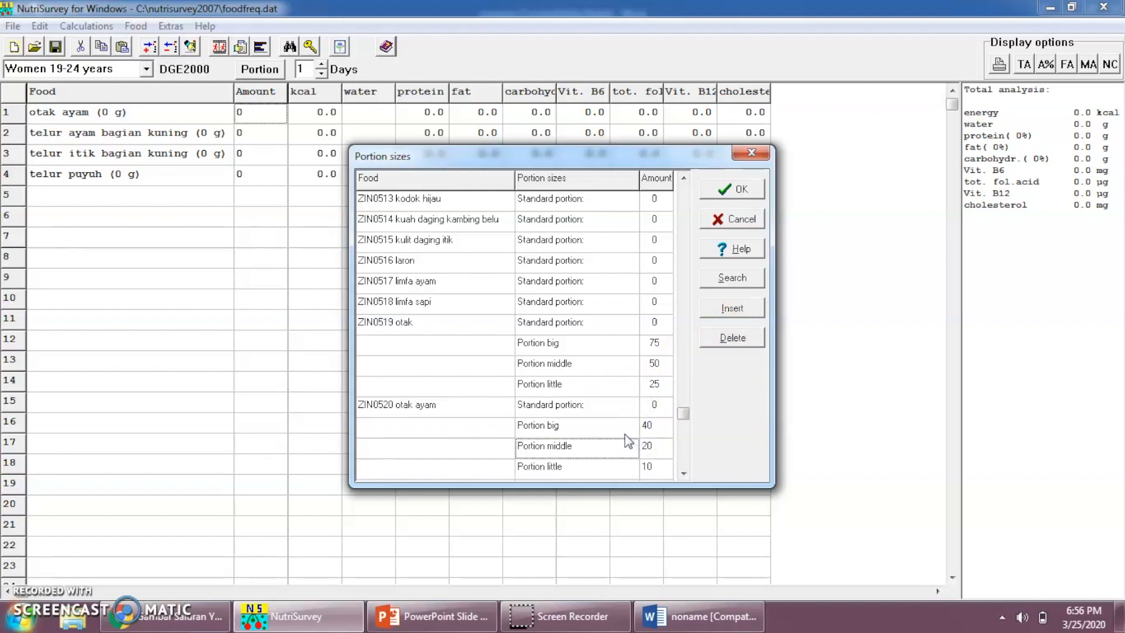
pyautogui.press('Down')
pyautogui.press('Down')
pyautogui.press('Down')
# Try to find telur ayam bagian kuning in the portion size list by its longer name
pyautogui.click(727, 279)
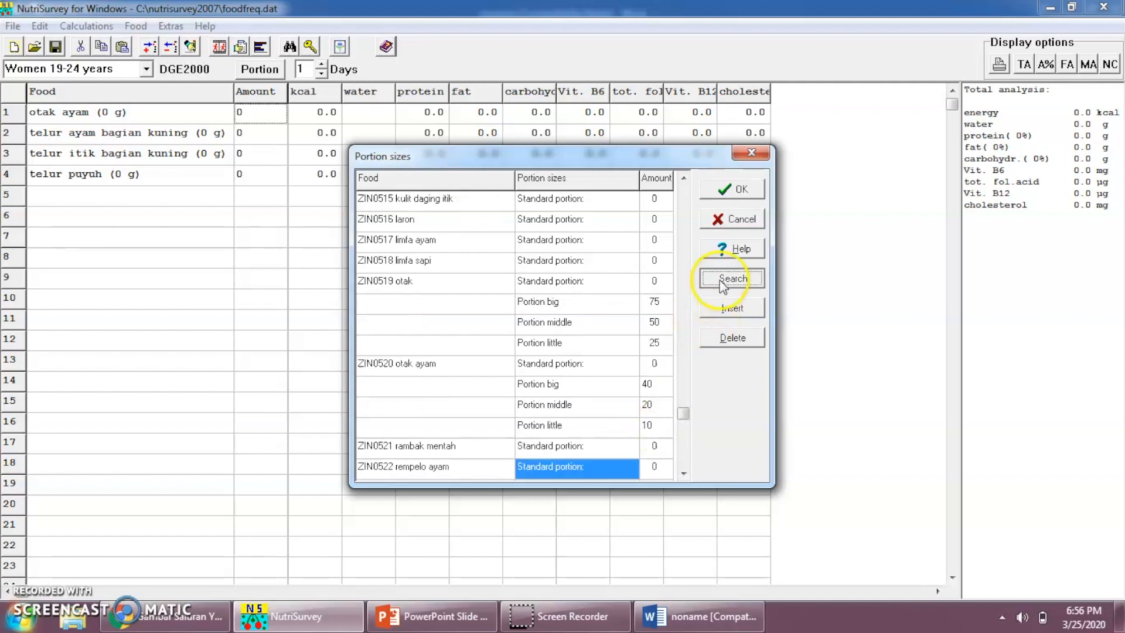
pyautogui.write('telur ayam bagian ku')
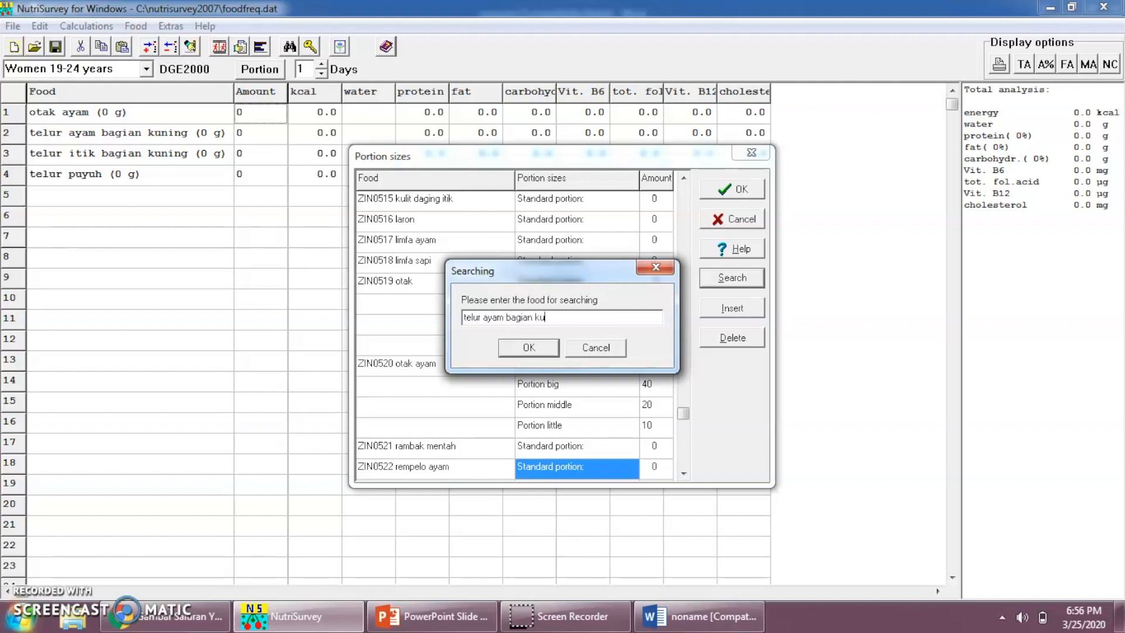
pyautogui.press('Return')
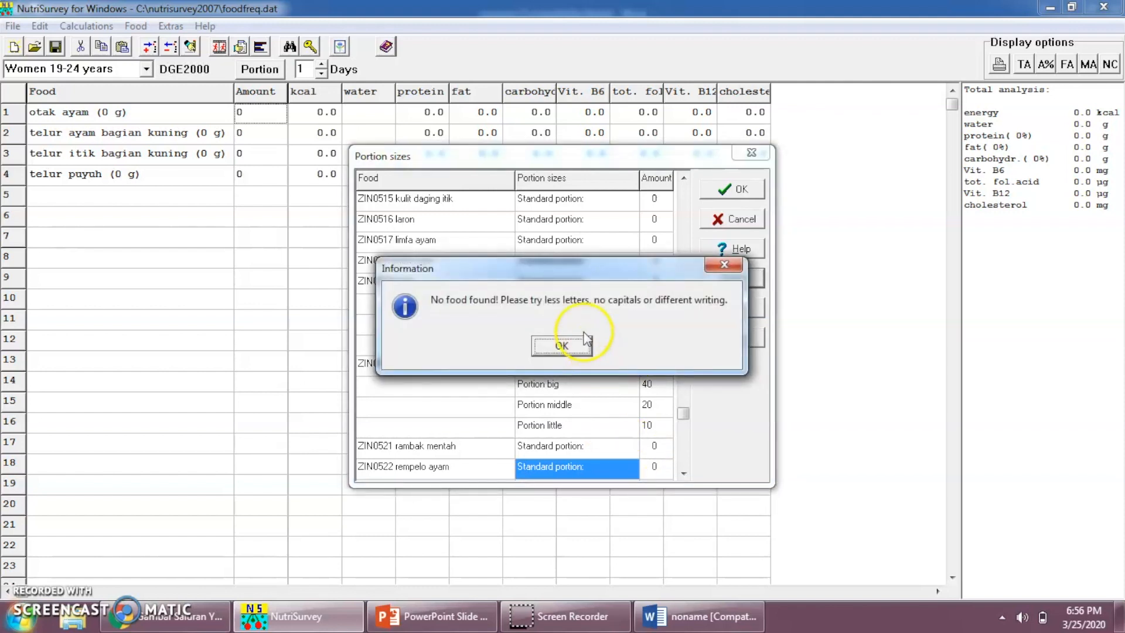
pyautogui.click(577, 344)
# Search the portion size list for telur ayam and select the telur ayam bagian kuning entry
pyautogui.click(728, 277)
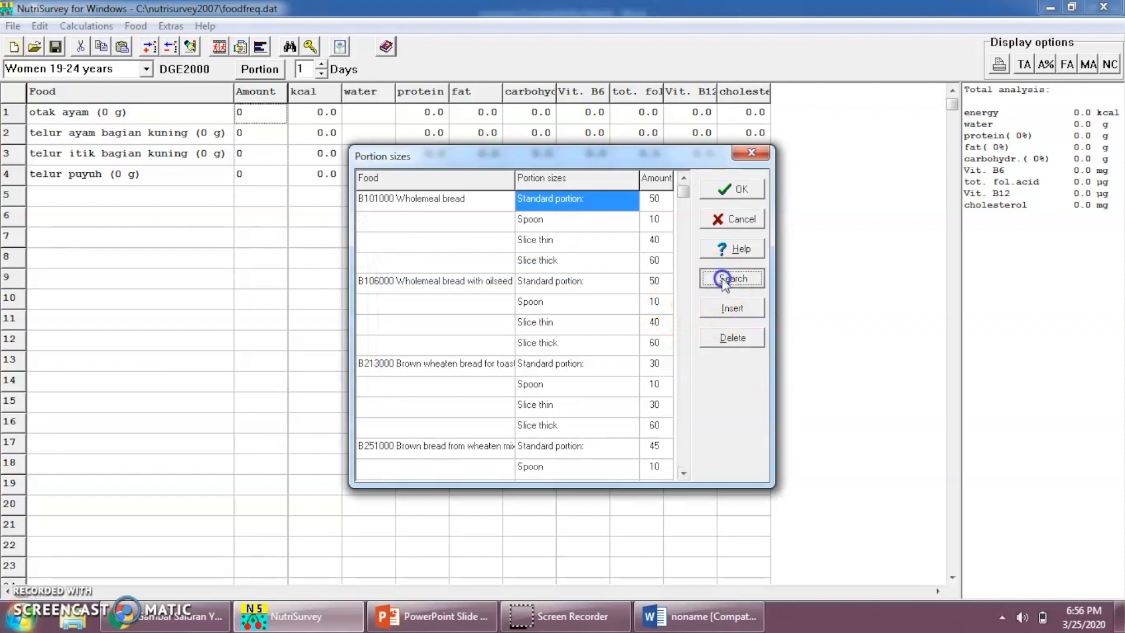
pyautogui.write('telur ayam')
pyautogui.press('Return')
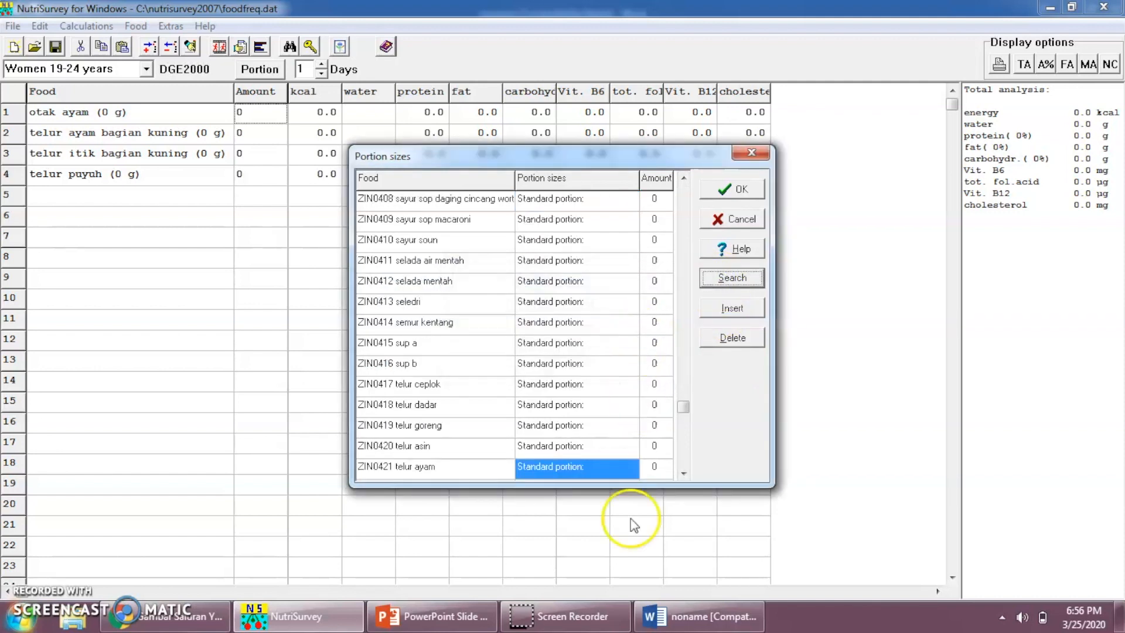
pyautogui.scroll(-3, 693, 464)
pyautogui.click(463, 426)
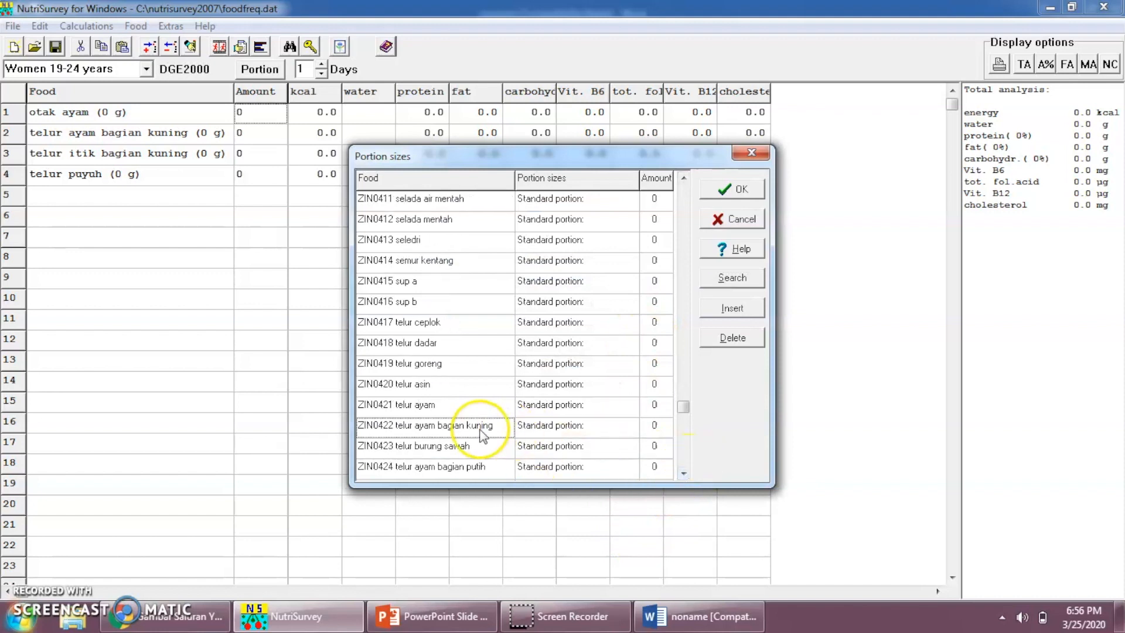
# Add Portion little with an amount of 10 and Portion middle with an amount of 20 to telur ayam bagian kuning
pyautogui.click(574, 447)
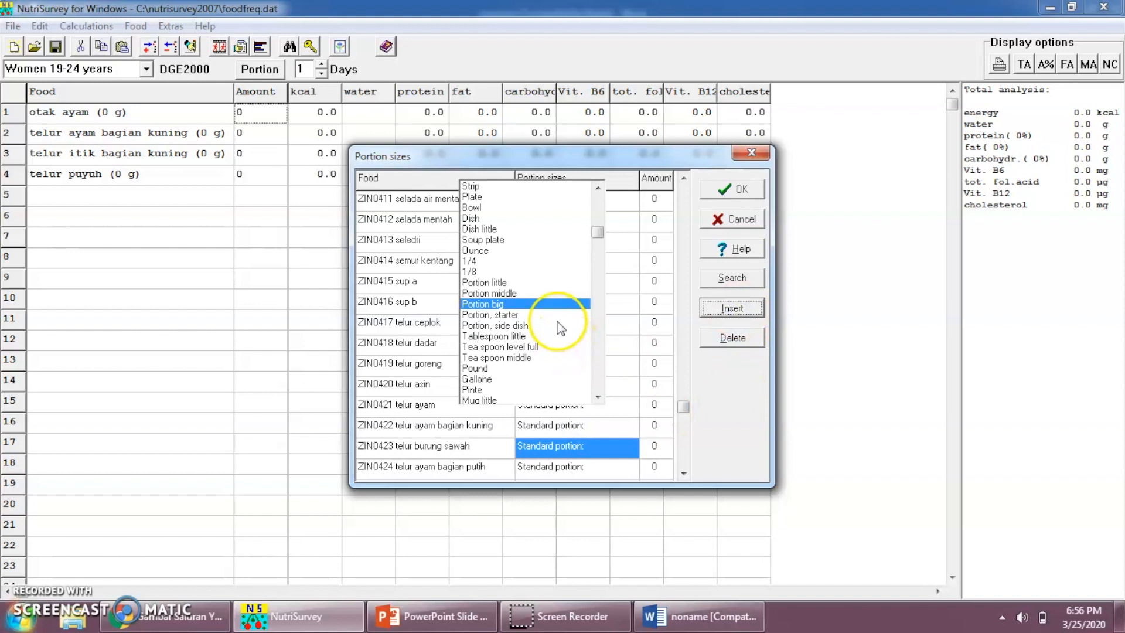
pyautogui.click(540, 283)
pyautogui.click(657, 450)
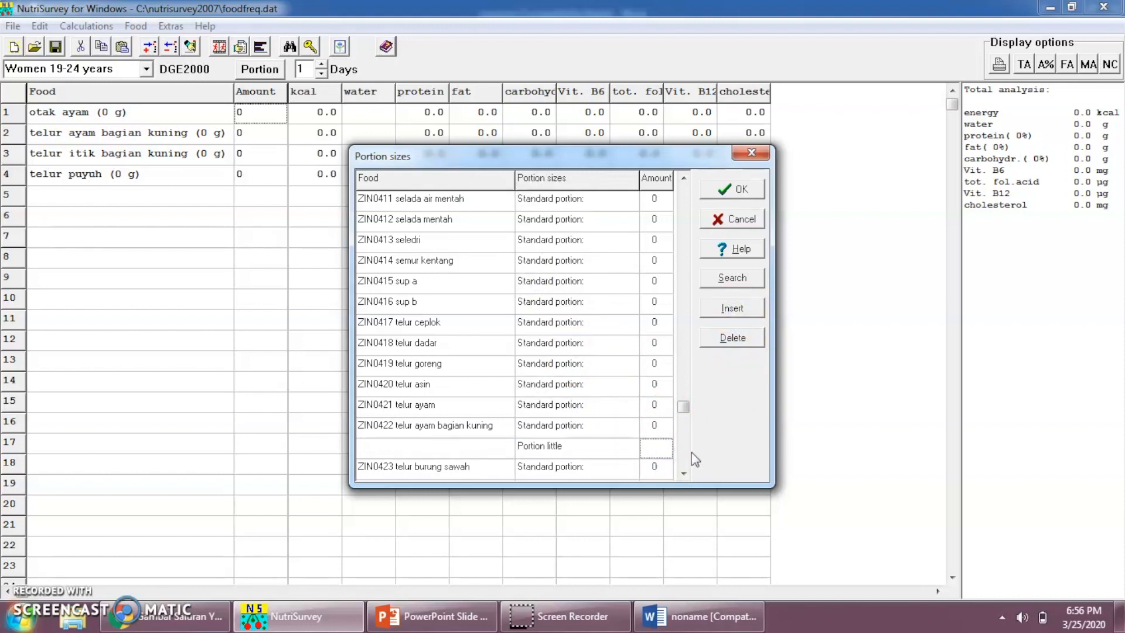
pyautogui.write('10')
pyautogui.click(731, 309)
pyautogui.click(540, 291)
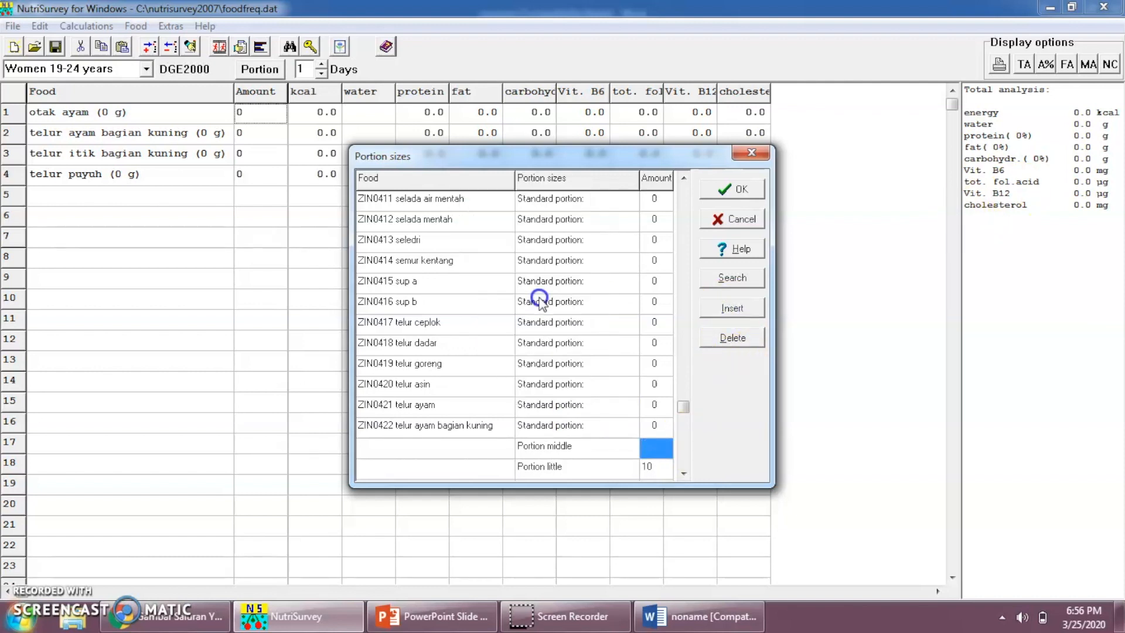
pyautogui.click(661, 450)
pyautogui.write('20')
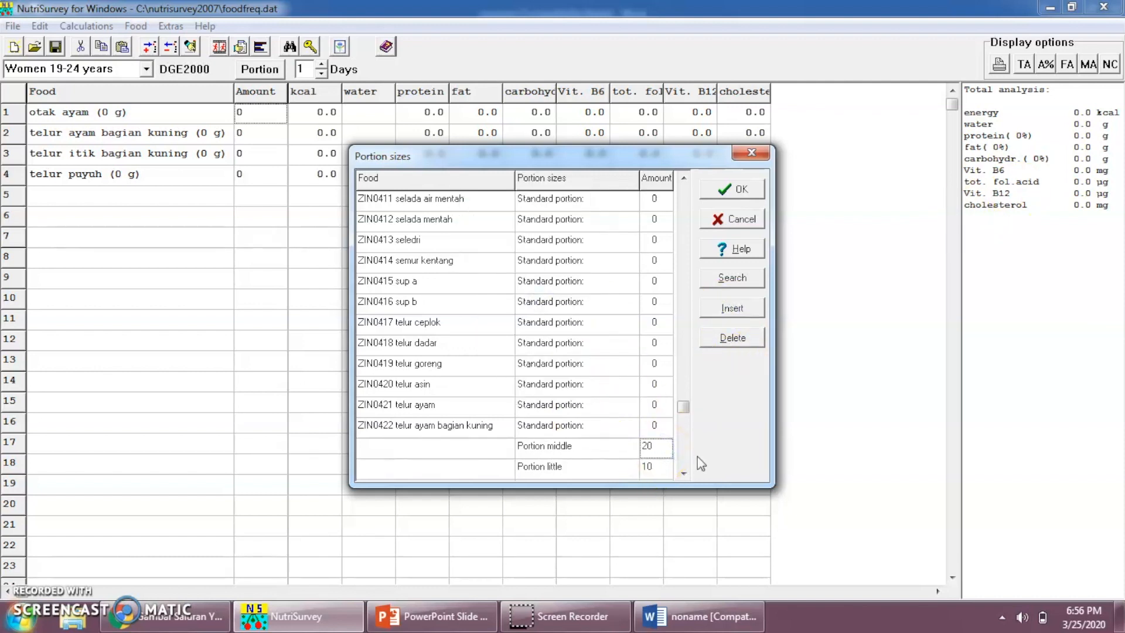
# Add Portion big with an amount of 40 to telur ayam bagian kuning and check its portion entries
pyautogui.click(738, 308)
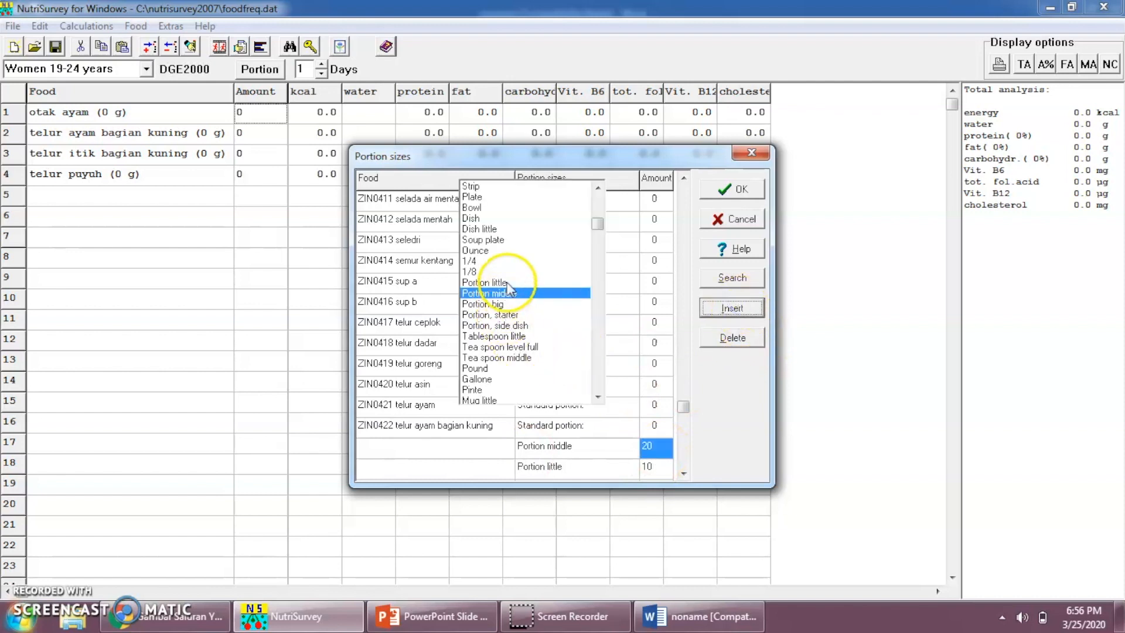
pyautogui.click(511, 305)
pyautogui.click(658, 439)
pyautogui.write('40')
pyautogui.click(673, 480)
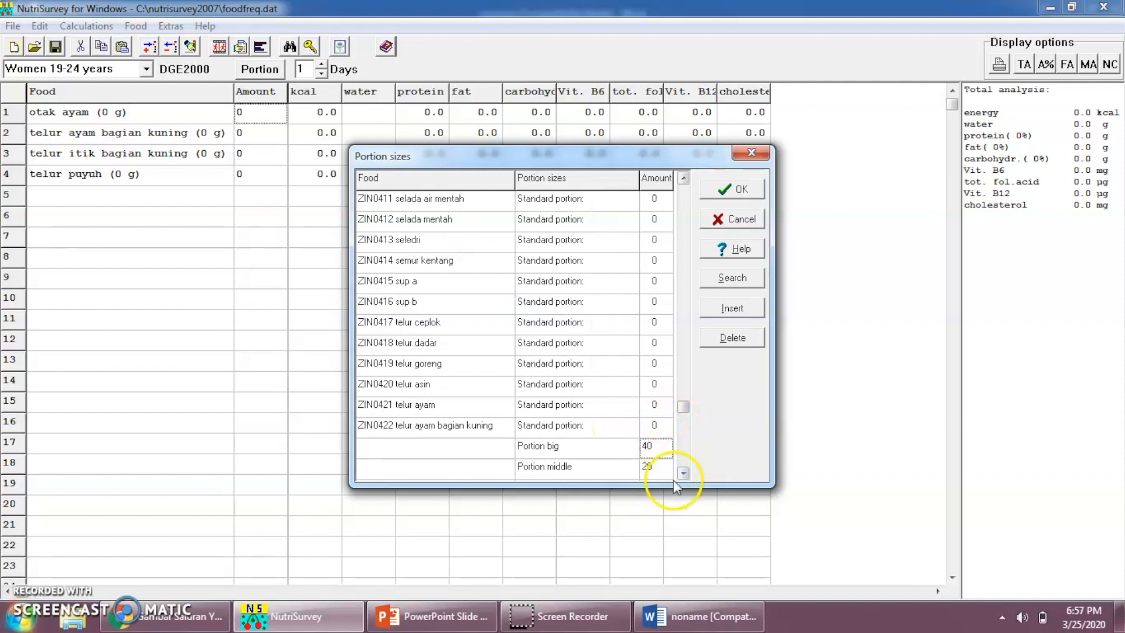
pyautogui.click(681, 474)
pyautogui.click(684, 473)
pyautogui.click(684, 473)
pyautogui.click(684, 473)
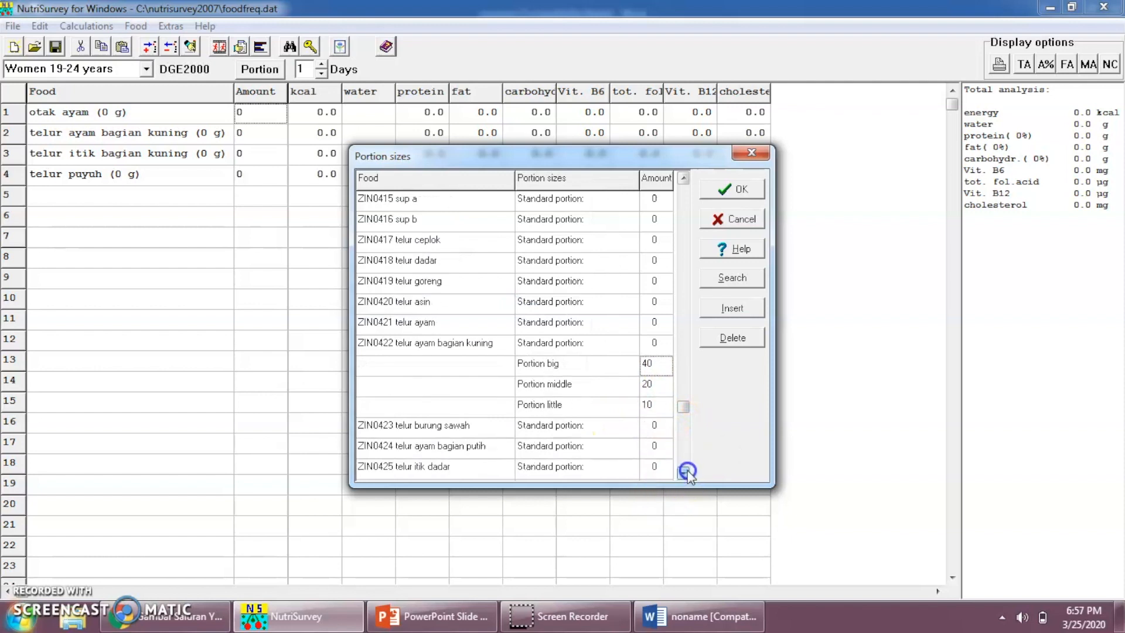
# Search the portion size list for telur itik and locate the telur itik bagian kuning entry
pyautogui.click(733, 279)
pyautogui.click(542, 317)
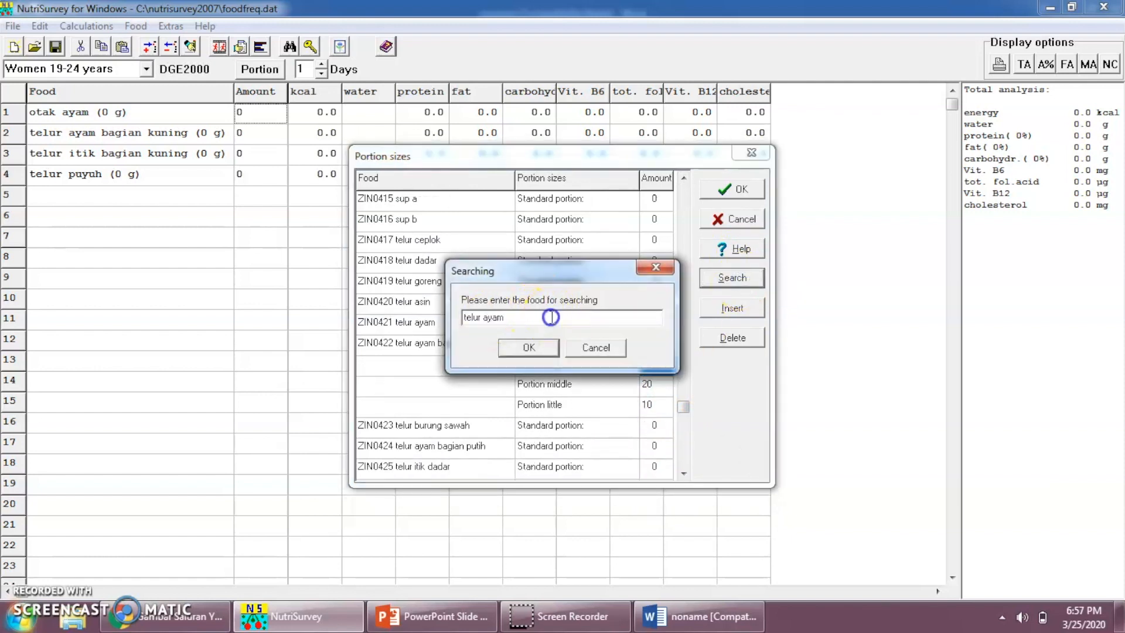
pyautogui.press('BackSpace')
pyautogui.press('BackSpace')
pyautogui.press('BackSpace')
pyautogui.write('itik')
pyautogui.click(529, 347)
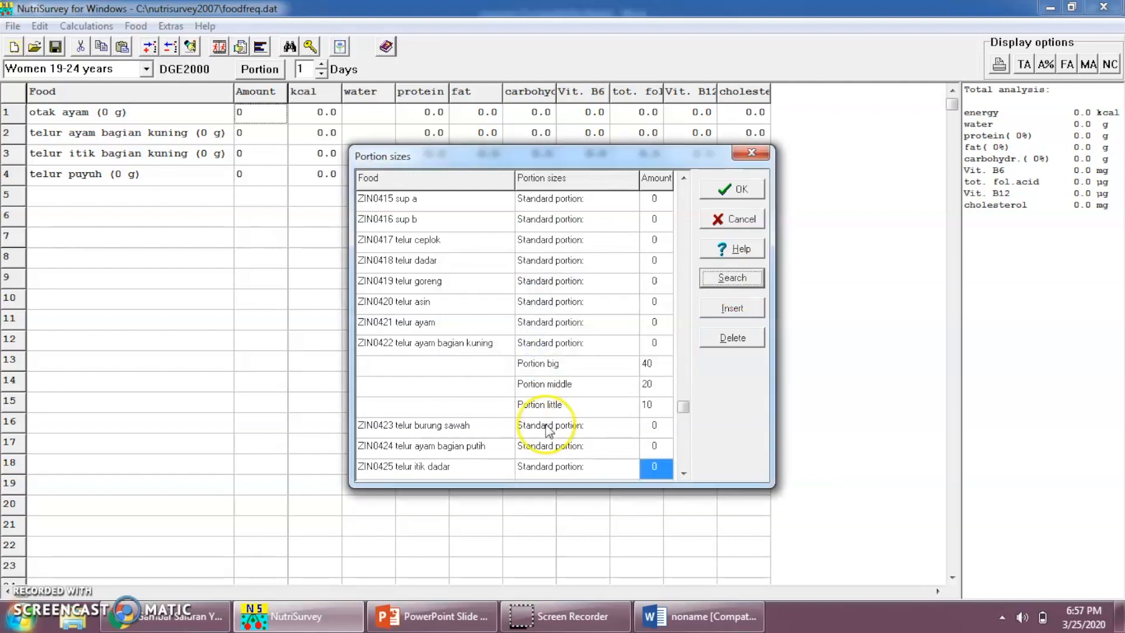
pyautogui.click(490, 467)
pyautogui.scroll(-3, 489, 467)
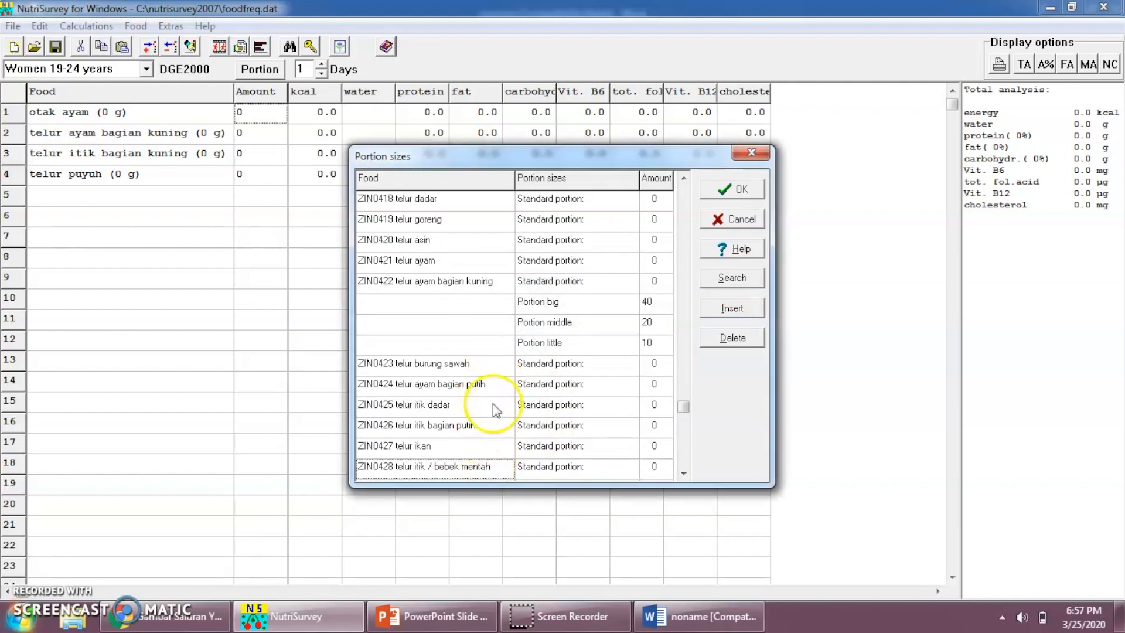
pyautogui.scroll(-2, 498, 463)
# Add Portion little with an amount of 10 and Portion middle with an amount of 20 to telur itik bagian kuning
pyautogui.click(549, 451)
pyautogui.click(571, 466)
pyautogui.click(733, 307)
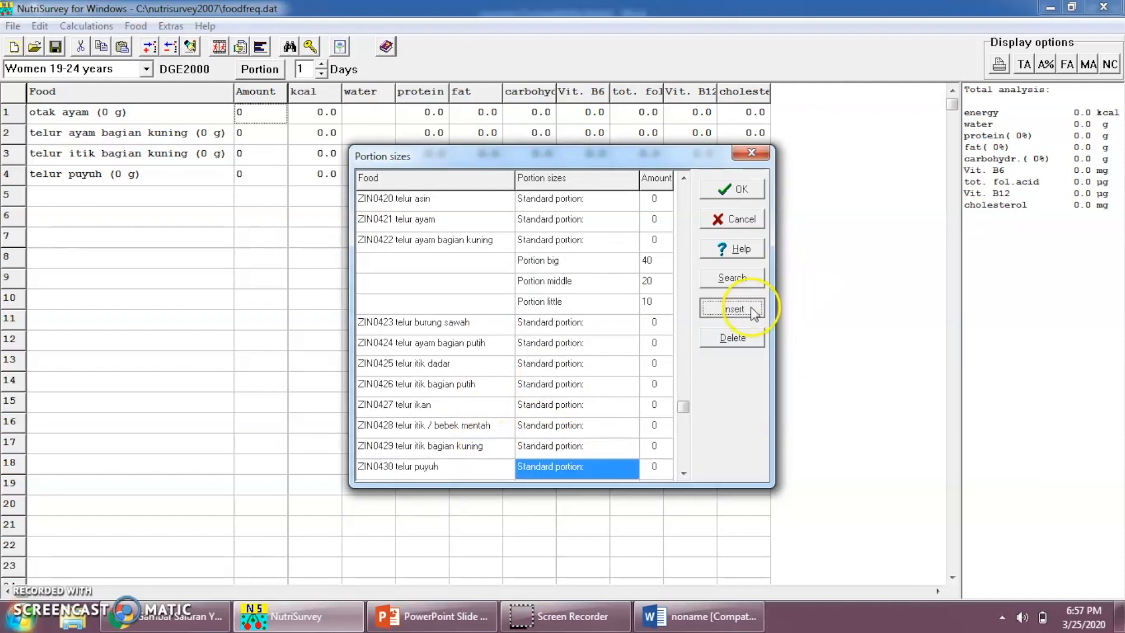
pyautogui.click(528, 282)
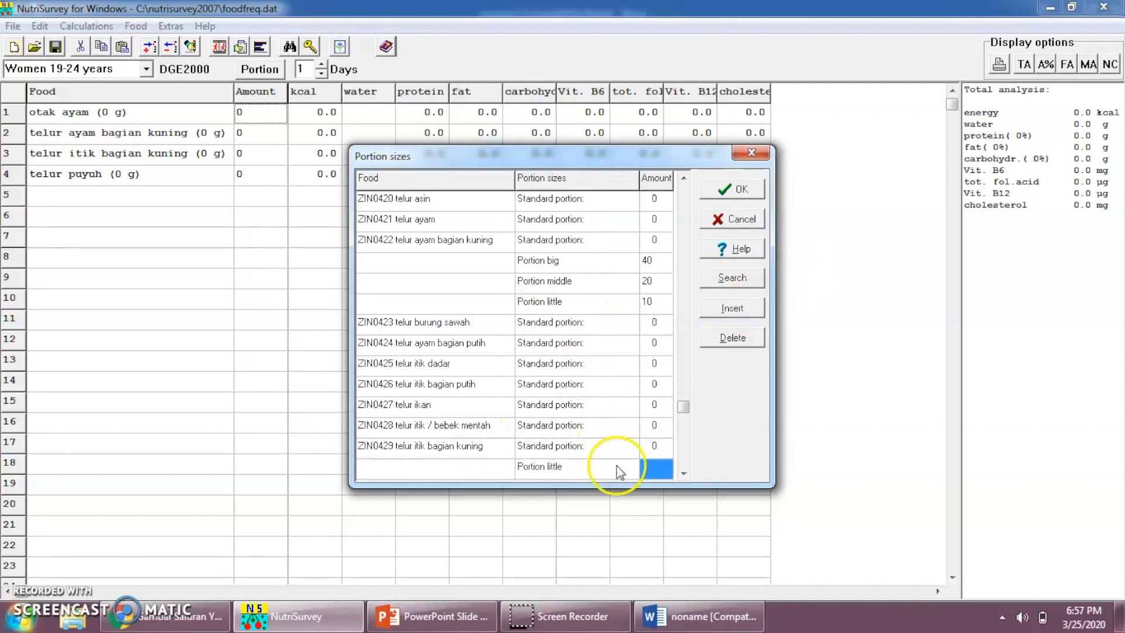
pyautogui.click(650, 464)
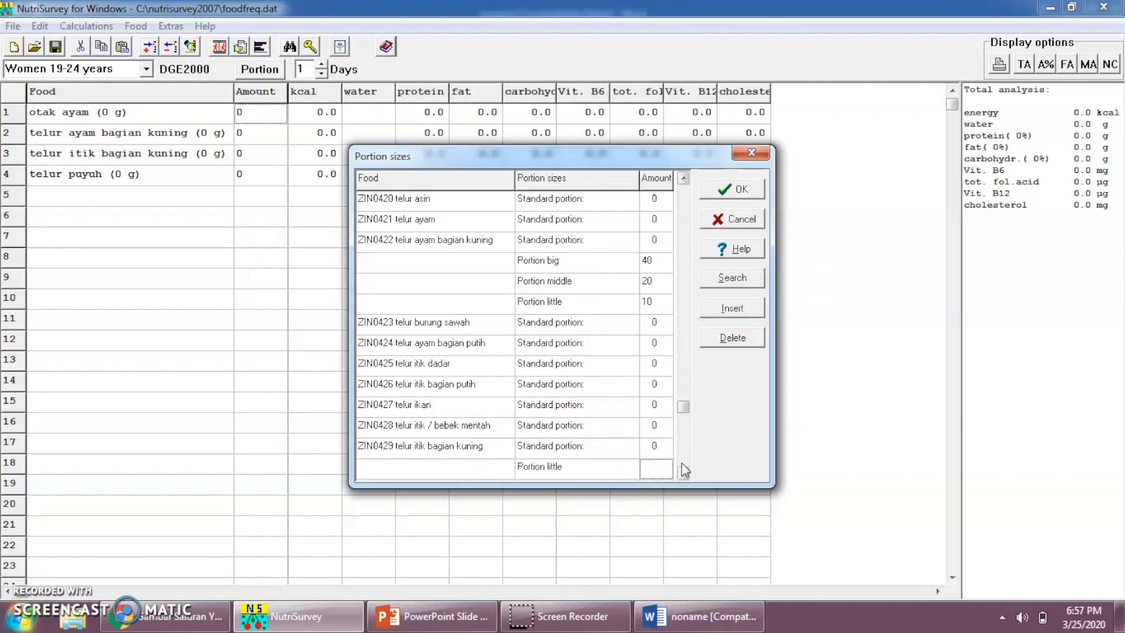
pyautogui.click(527, 466)
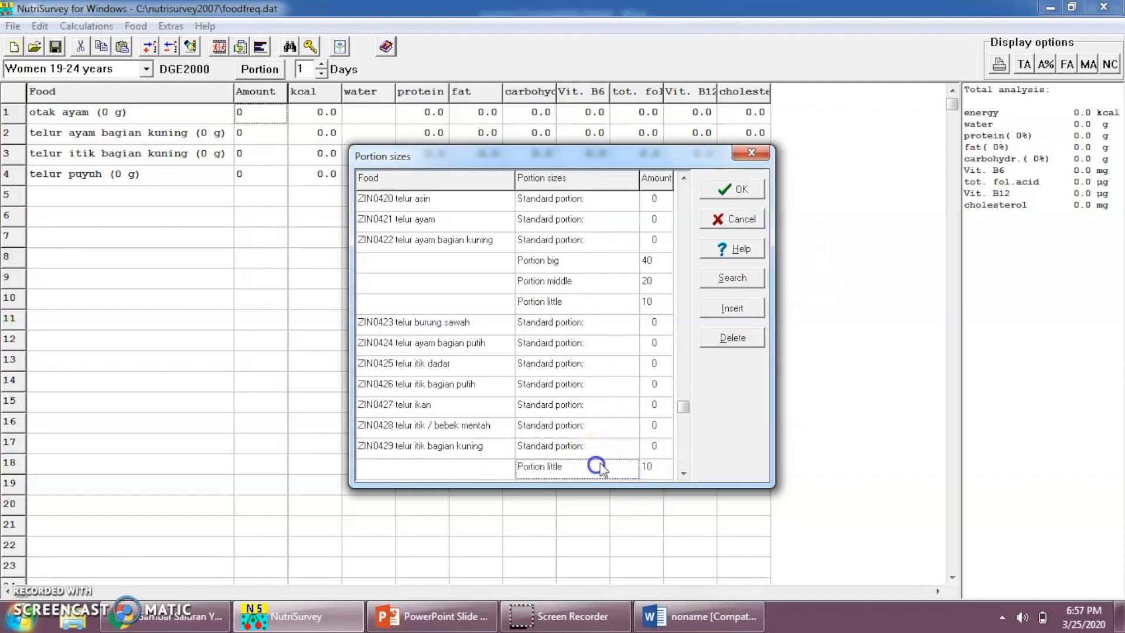
pyautogui.click(710, 308)
pyautogui.click(557, 293)
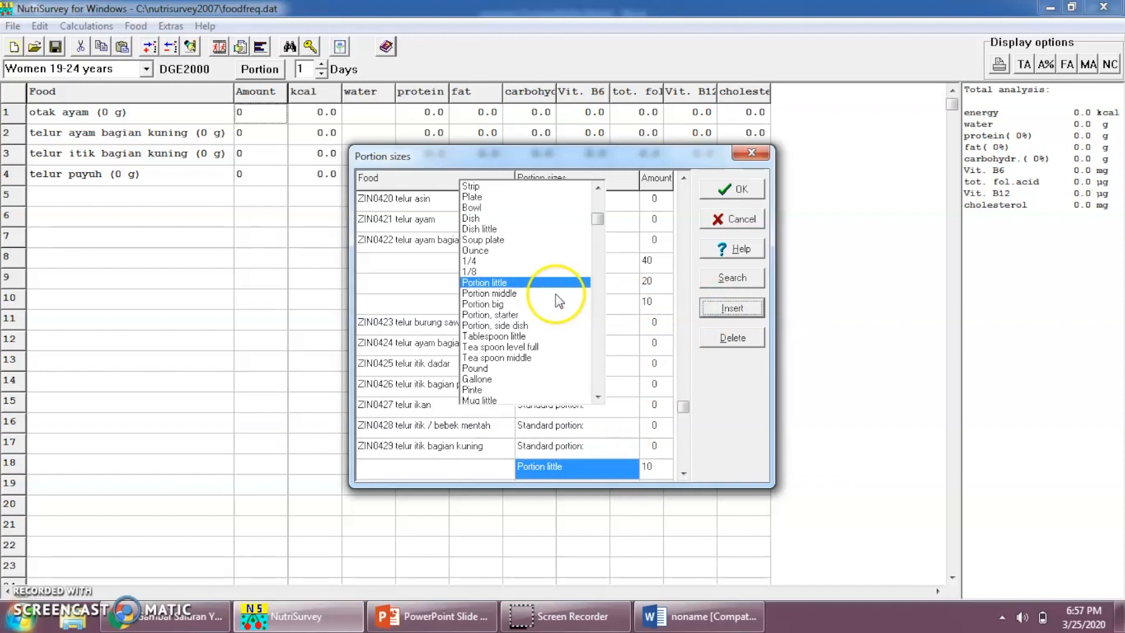
pyautogui.click(667, 466)
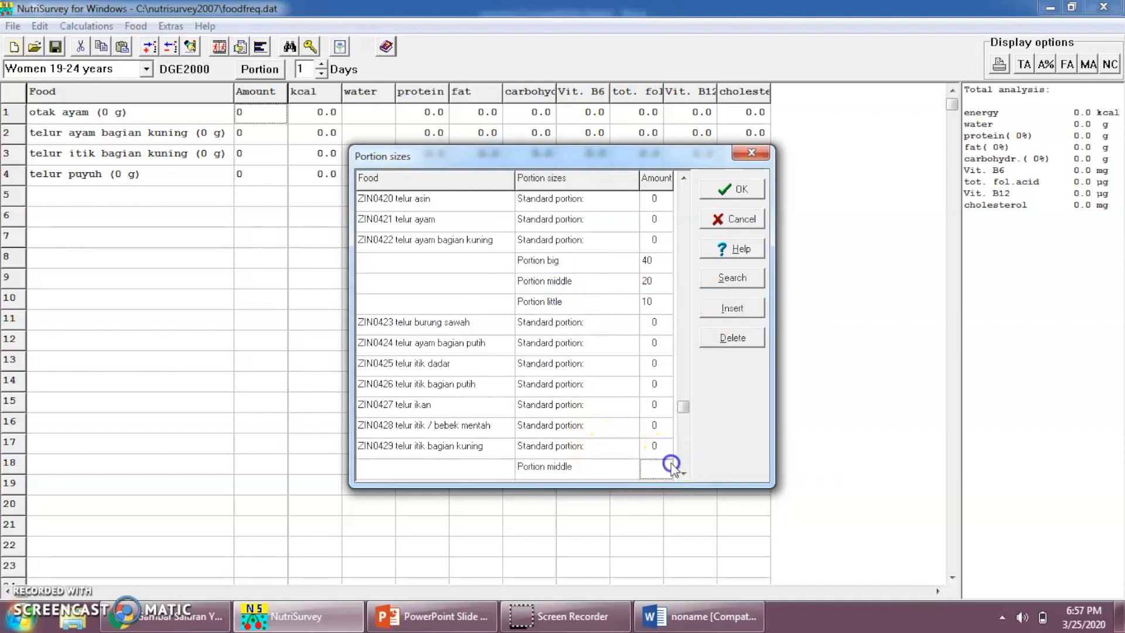
# Add Portion big with an amount of 40 to telur itik bagian kuning
pyautogui.scroll(-2, 674, 460)
pyautogui.click(630, 427)
pyautogui.click(733, 309)
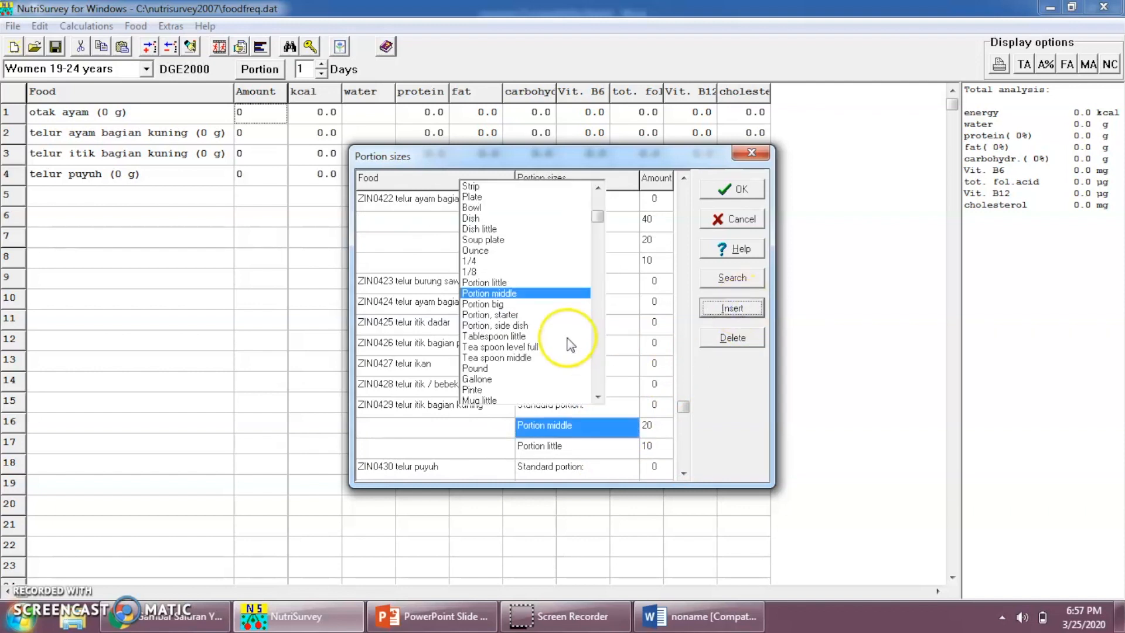
pyautogui.click(522, 296)
pyautogui.click(656, 426)
pyautogui.write('40')
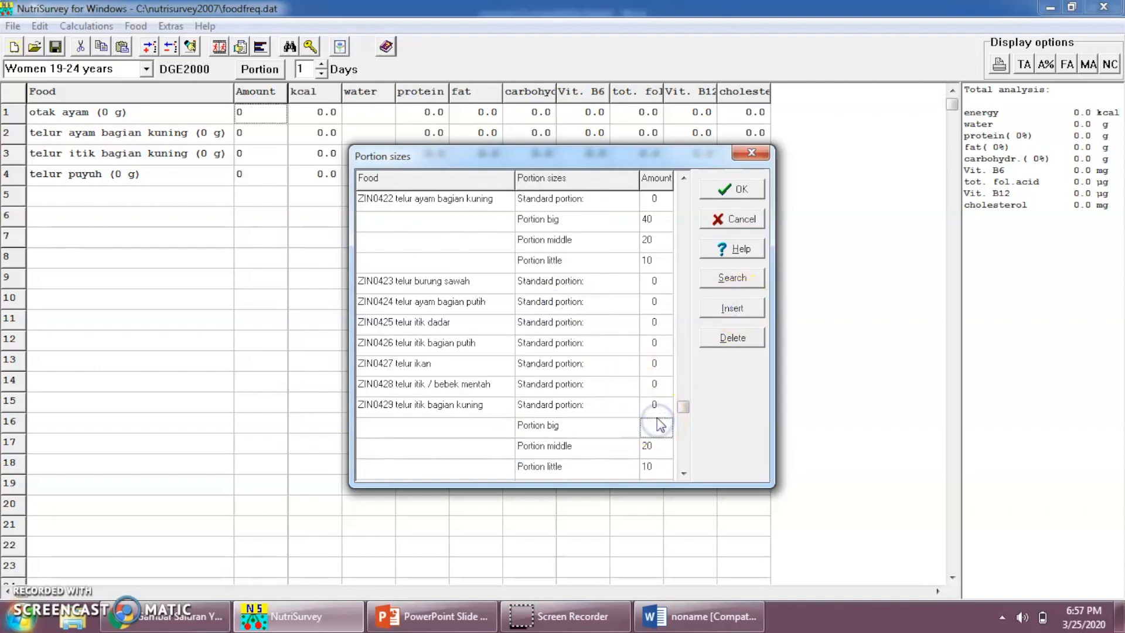
# Search the portion size list for telur puyuh and locate the ZIN0430 entry
pyautogui.click(732, 278)
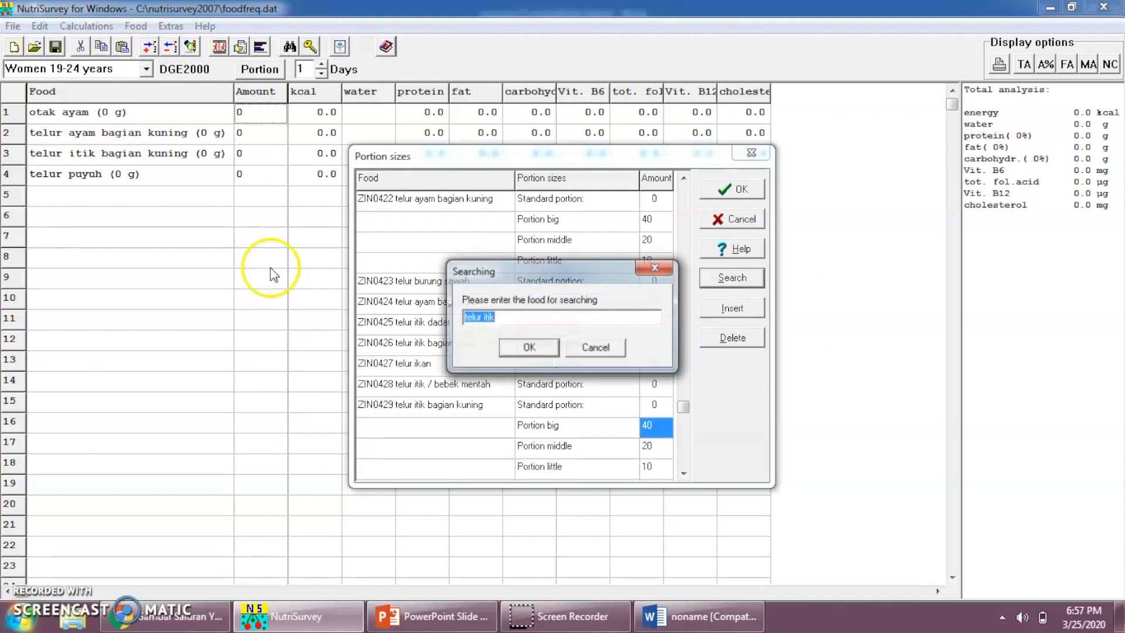
pyautogui.write('t')
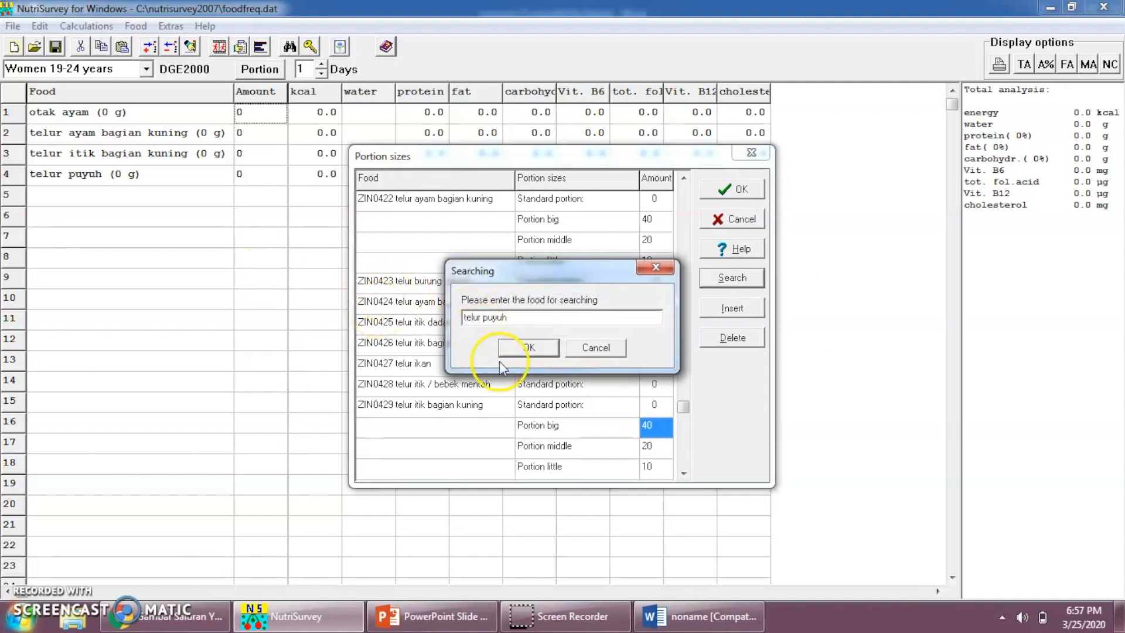
pyautogui.click(510, 351)
pyautogui.click(651, 467)
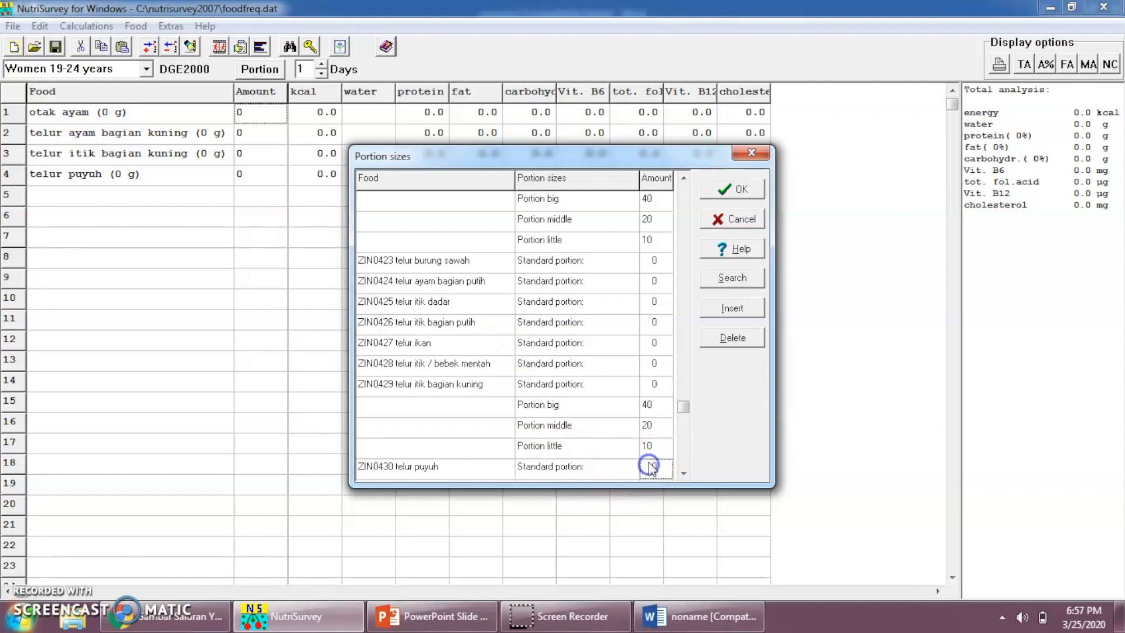
pyautogui.scroll(-3, 650, 466)
# Add Portion little with an amount of 30 and Portion middle with an amount of 50 to telur puyuh (ZIN0430)
pyautogui.click(607, 421)
pyautogui.click(745, 307)
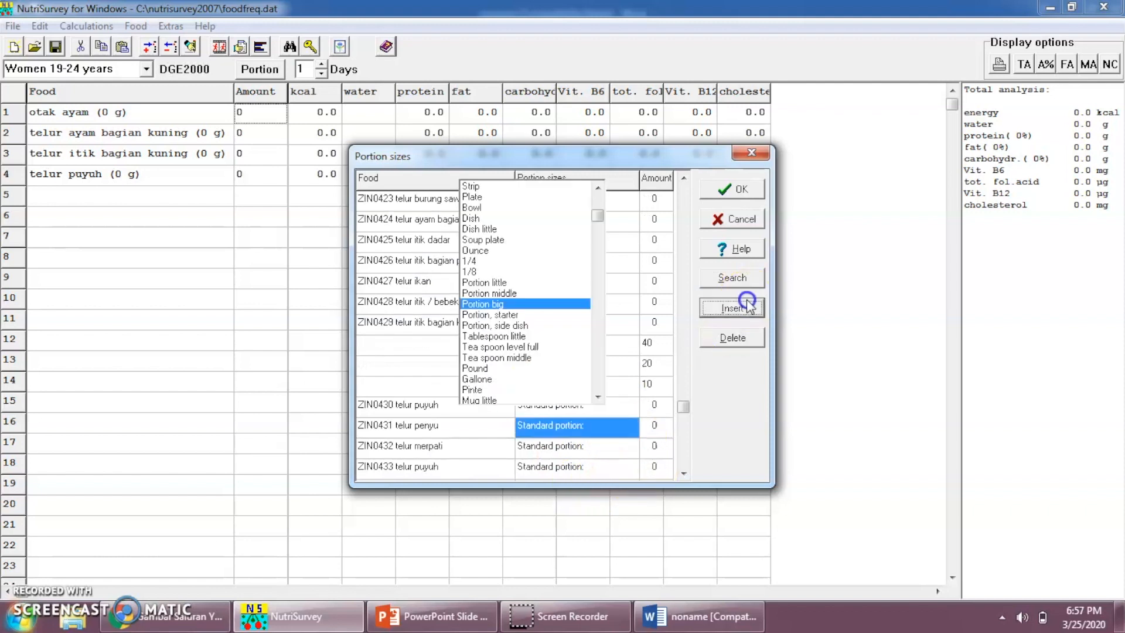
pyautogui.click(521, 284)
pyautogui.click(662, 429)
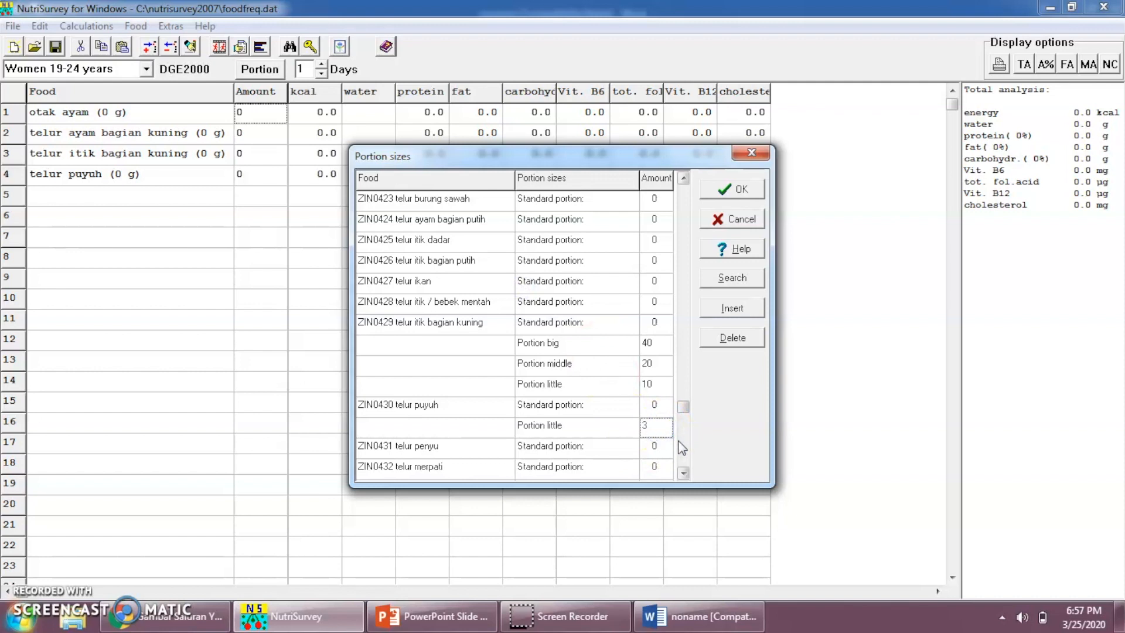
pyautogui.click(732, 307)
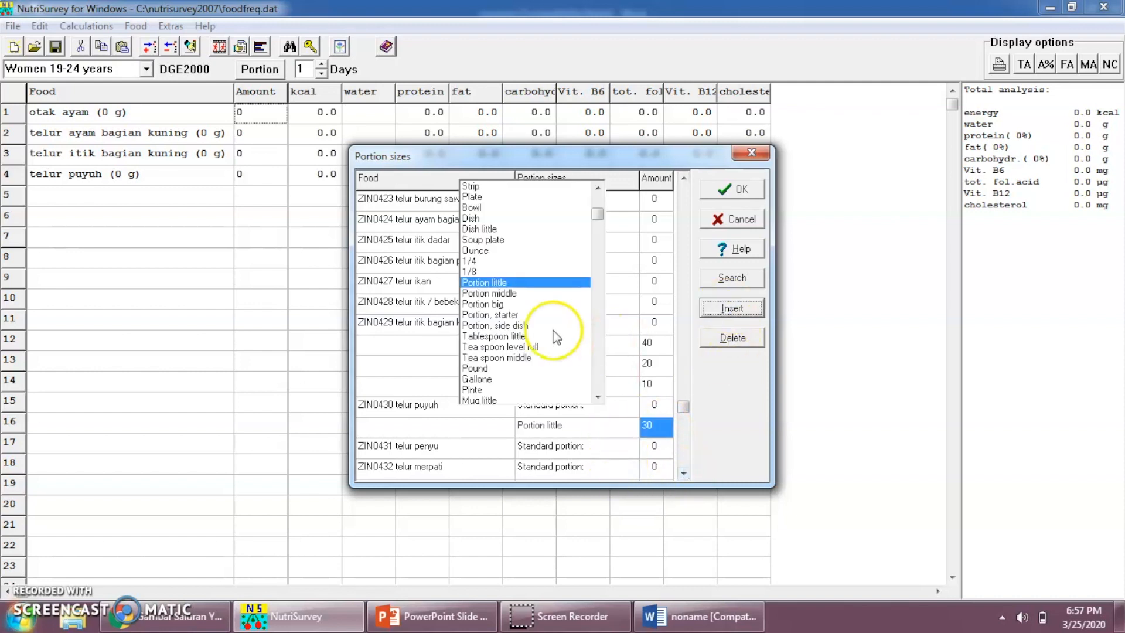
pyautogui.click(518, 294)
pyautogui.click(654, 427)
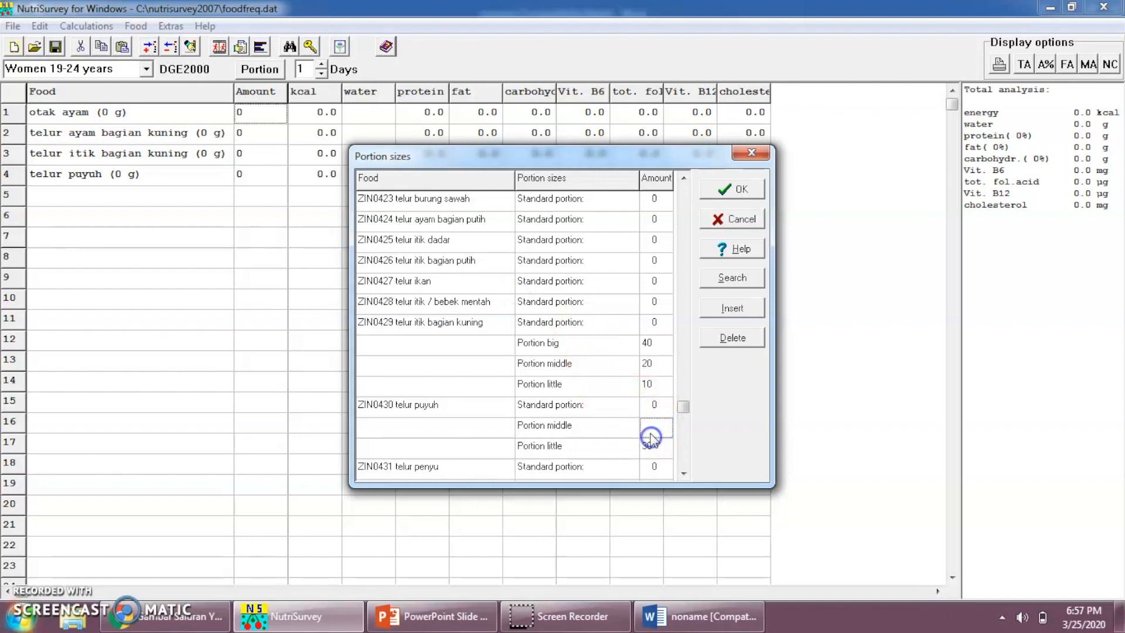
pyautogui.write('50')
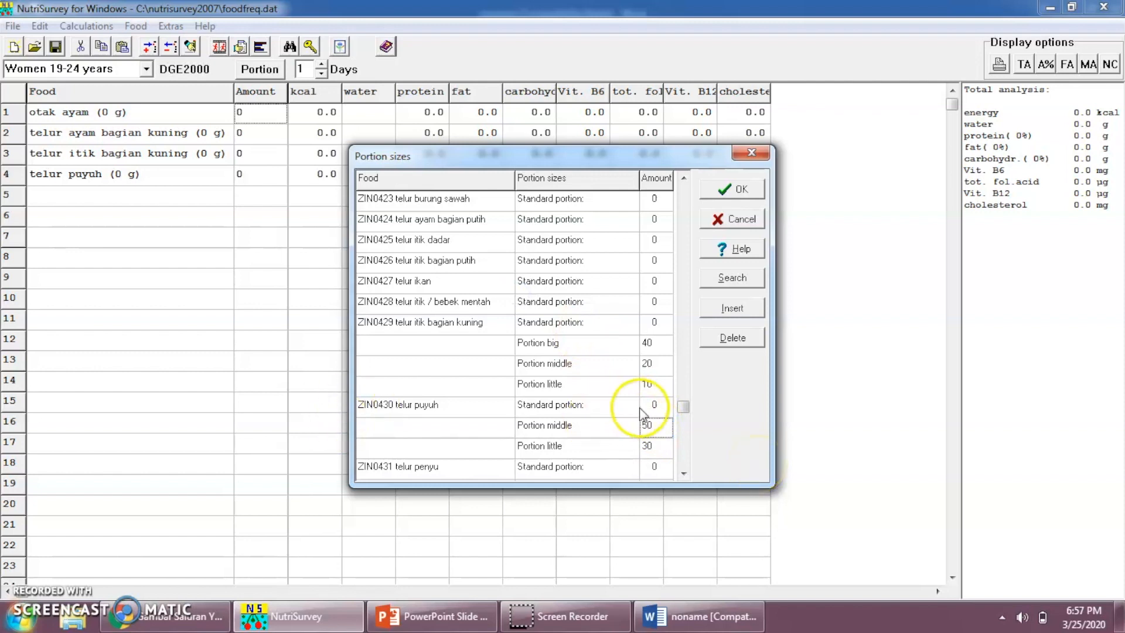
# Add Portion big with an amount of 100 to telur puyuh and save the portion size modifications
pyautogui.click(732, 308)
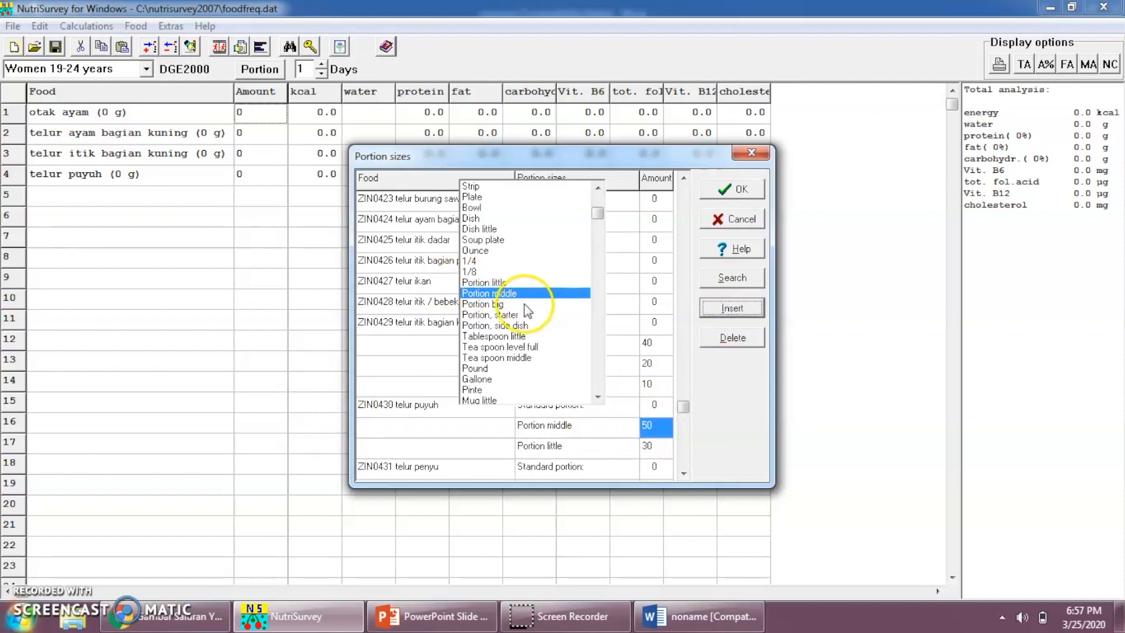
pyautogui.click(525, 291)
pyautogui.click(653, 425)
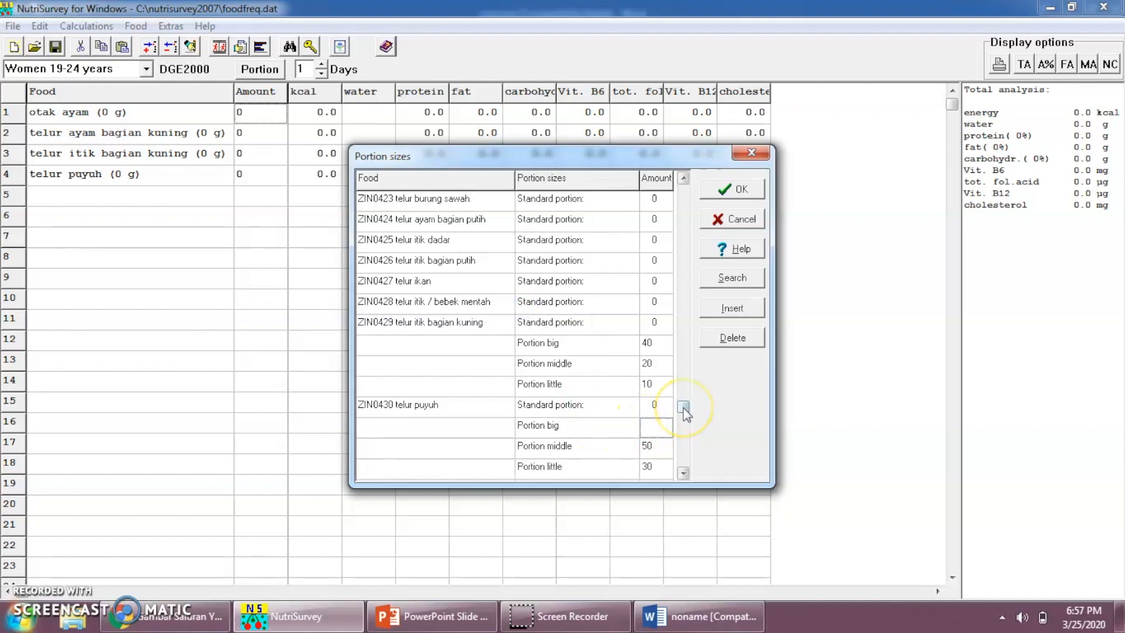
pyautogui.write('100')
pyautogui.click(608, 424)
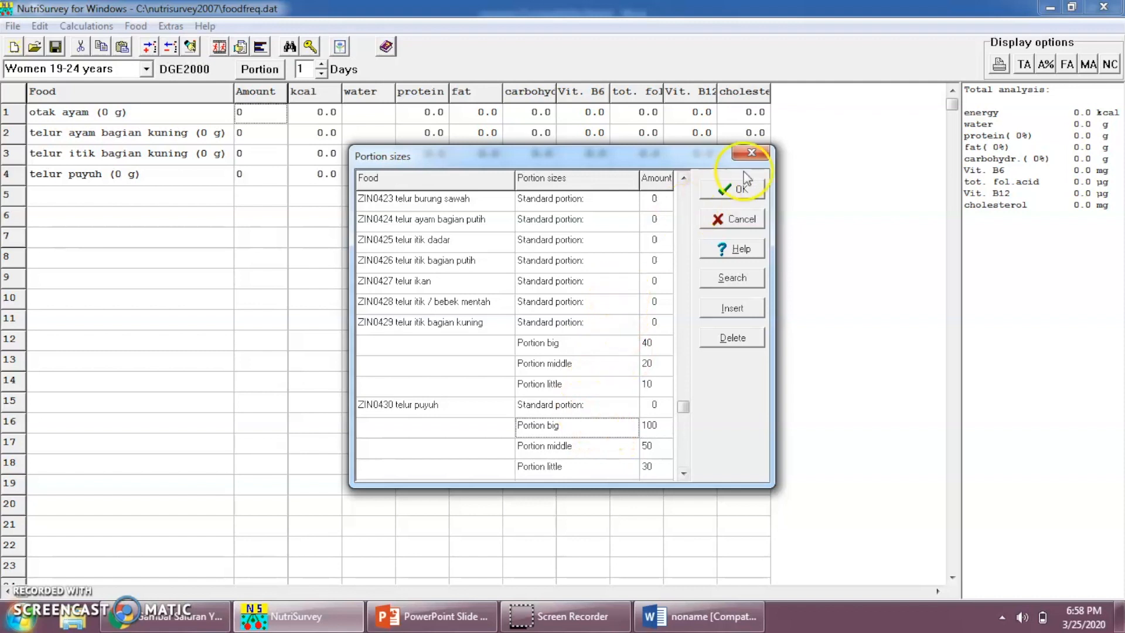
pyautogui.click(740, 188)
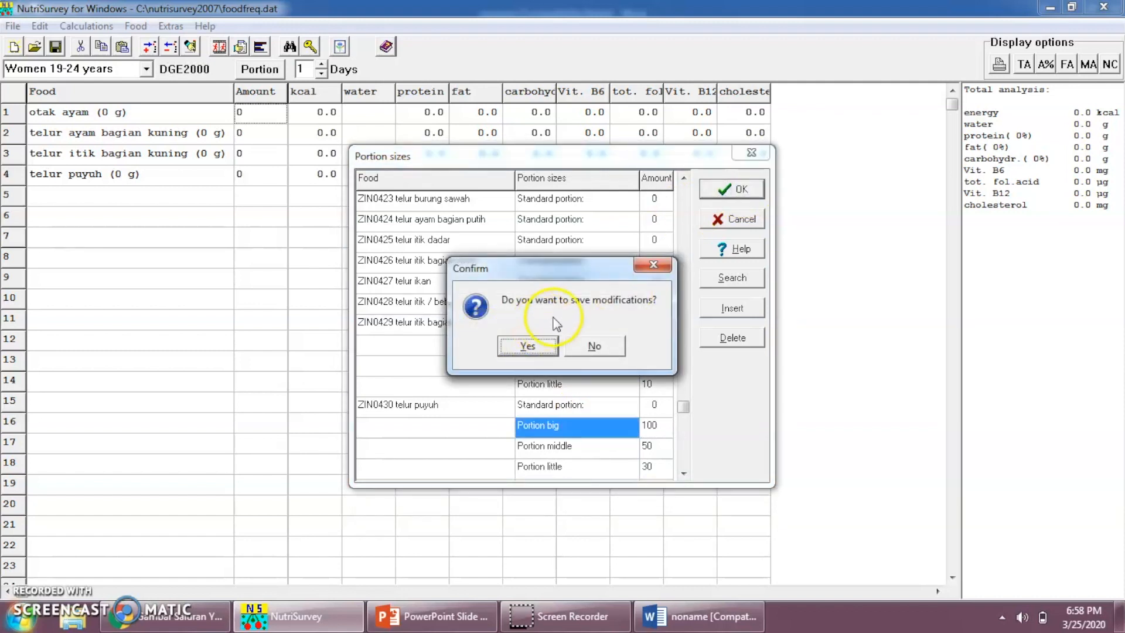
pyautogui.click(525, 345)
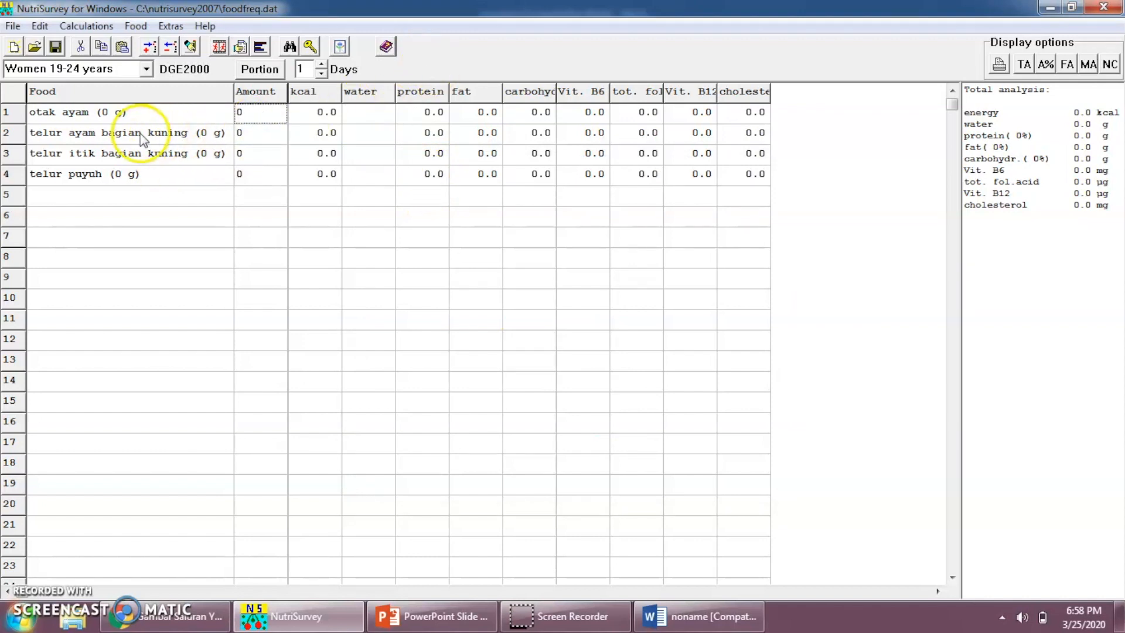
# Set the otak ayam amount to Portion middle of 20 g, eaten monthly with a factor of 2
pyautogui.doubleClick(272, 120)
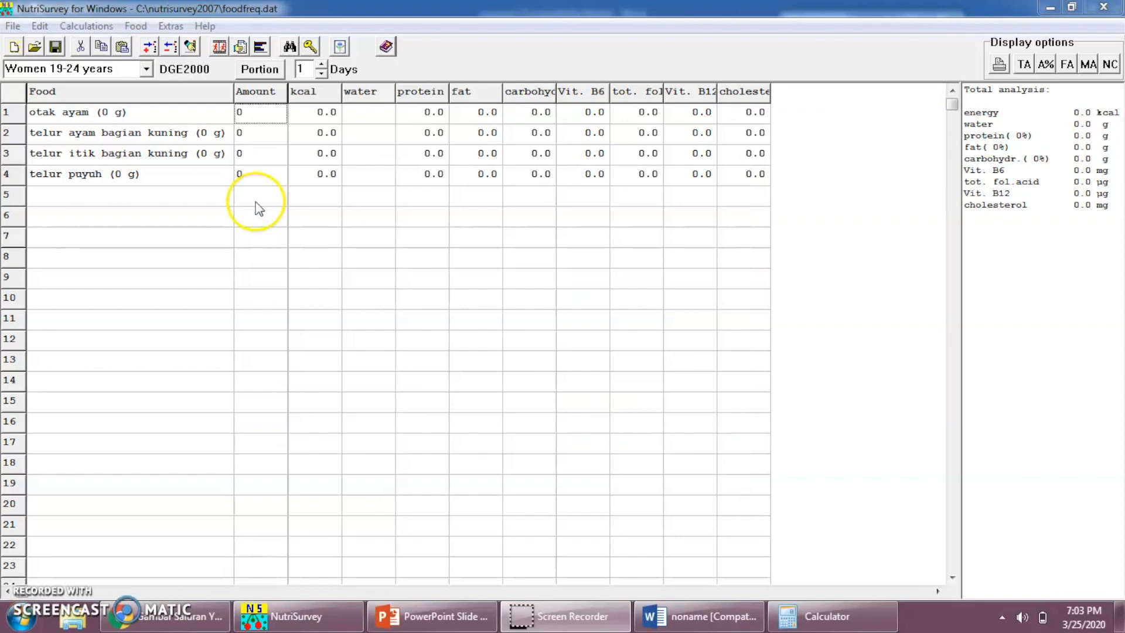
pyautogui.doubleClick(254, 115)
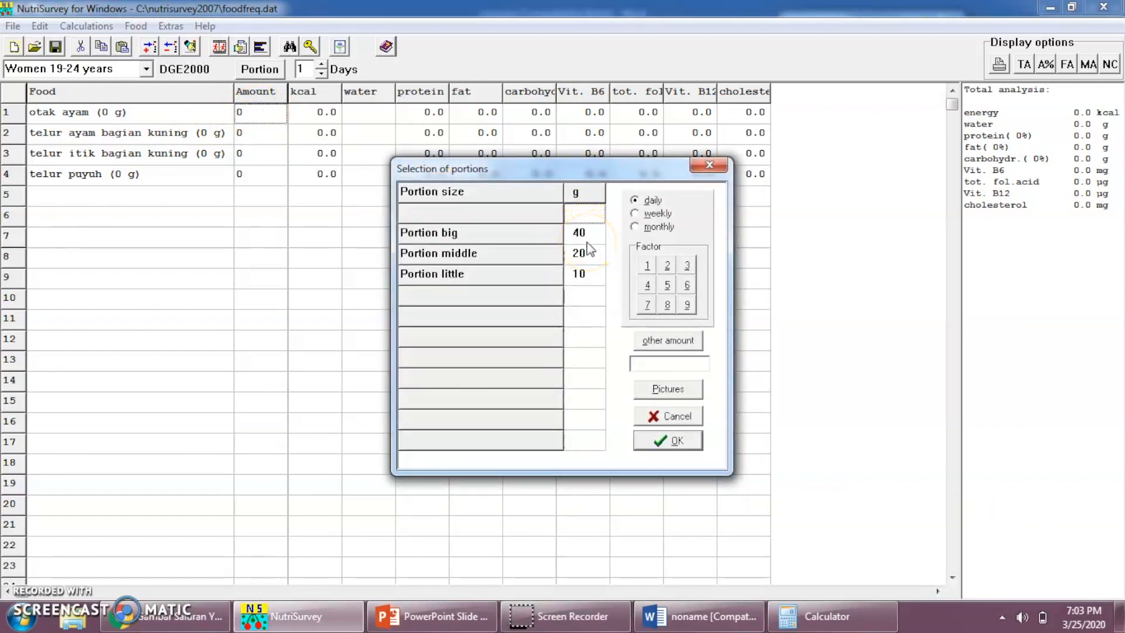
pyautogui.click(592, 254)
pyautogui.click(648, 229)
pyautogui.click(669, 230)
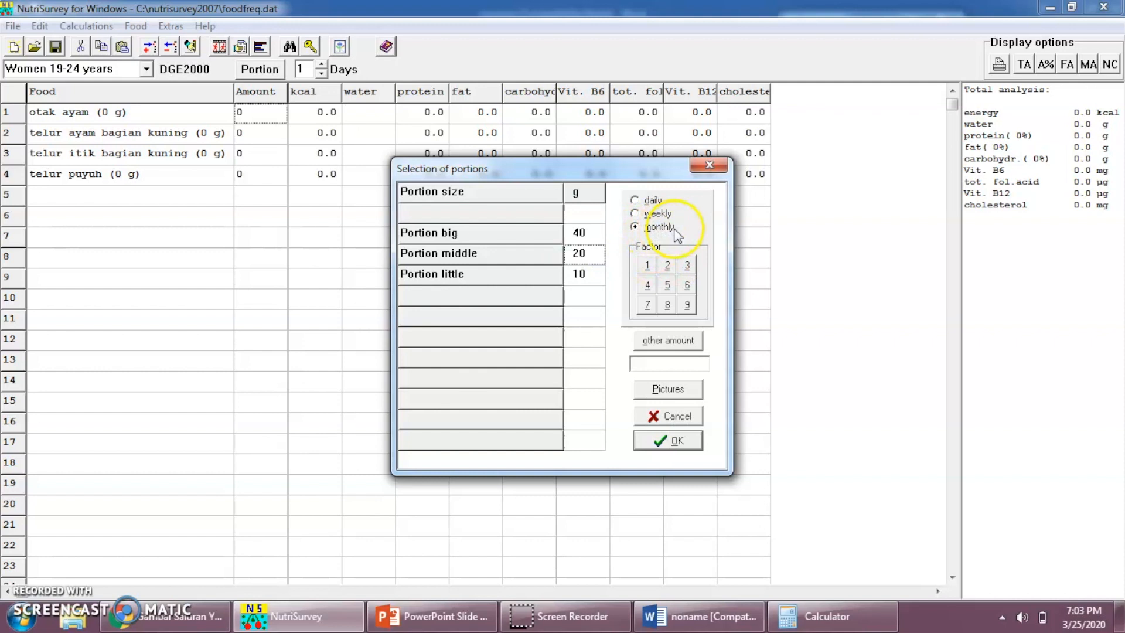
pyautogui.click(668, 265)
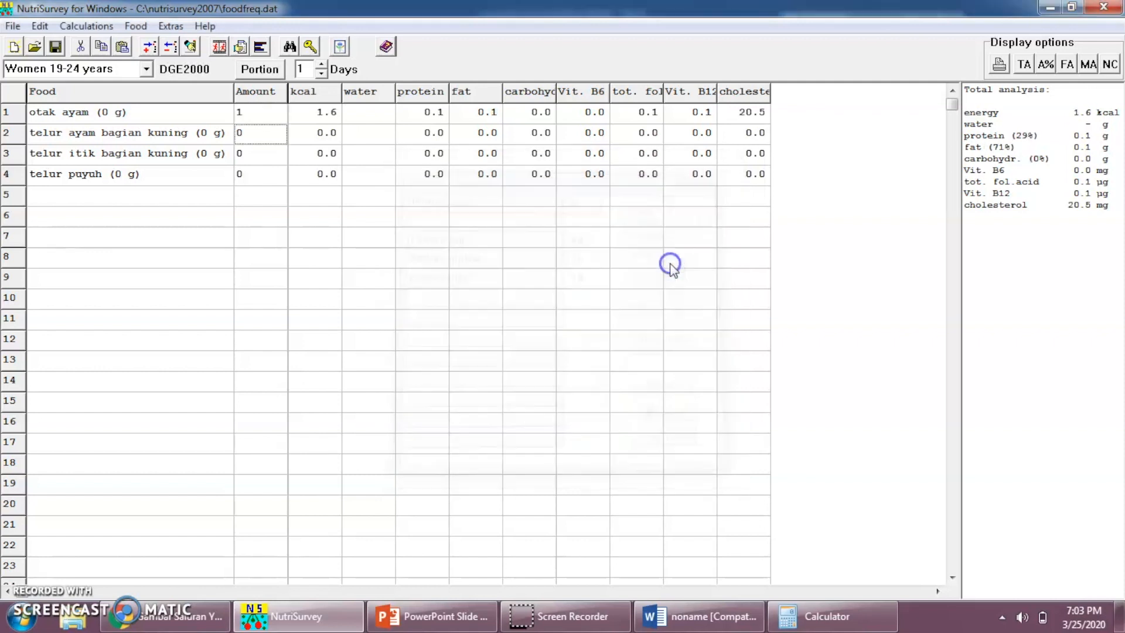
# Switch to Calculator and check the otak ayam daily amount by multiplying 2 by 20 and dividing by 30, and clear the display
pyautogui.click(257, 111)
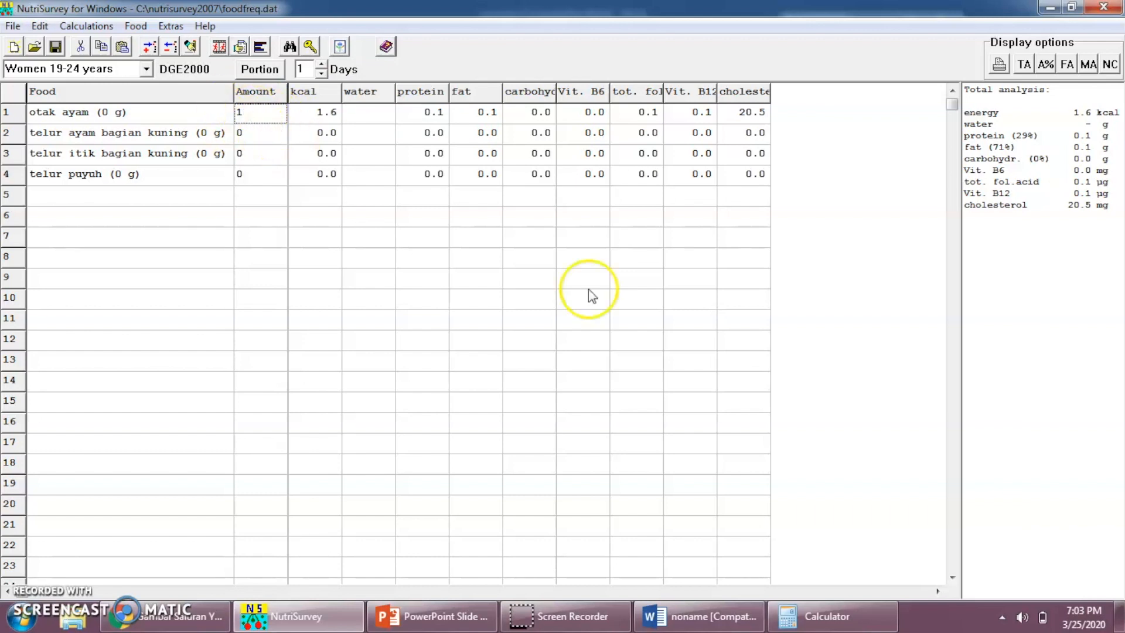
pyautogui.click(811, 620)
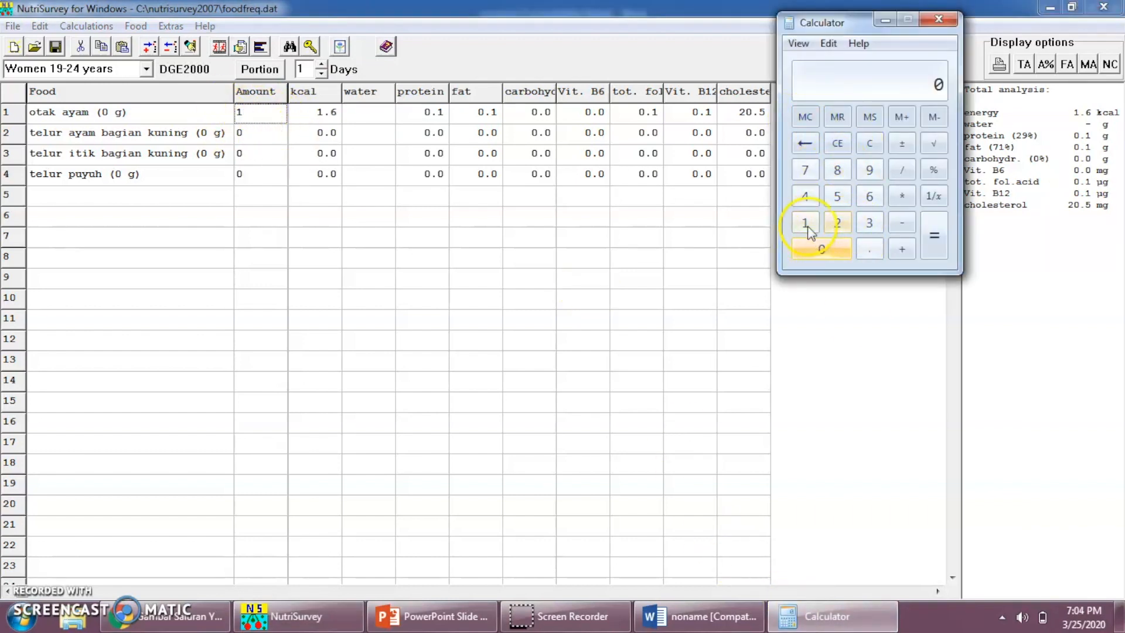
pyautogui.click(840, 223)
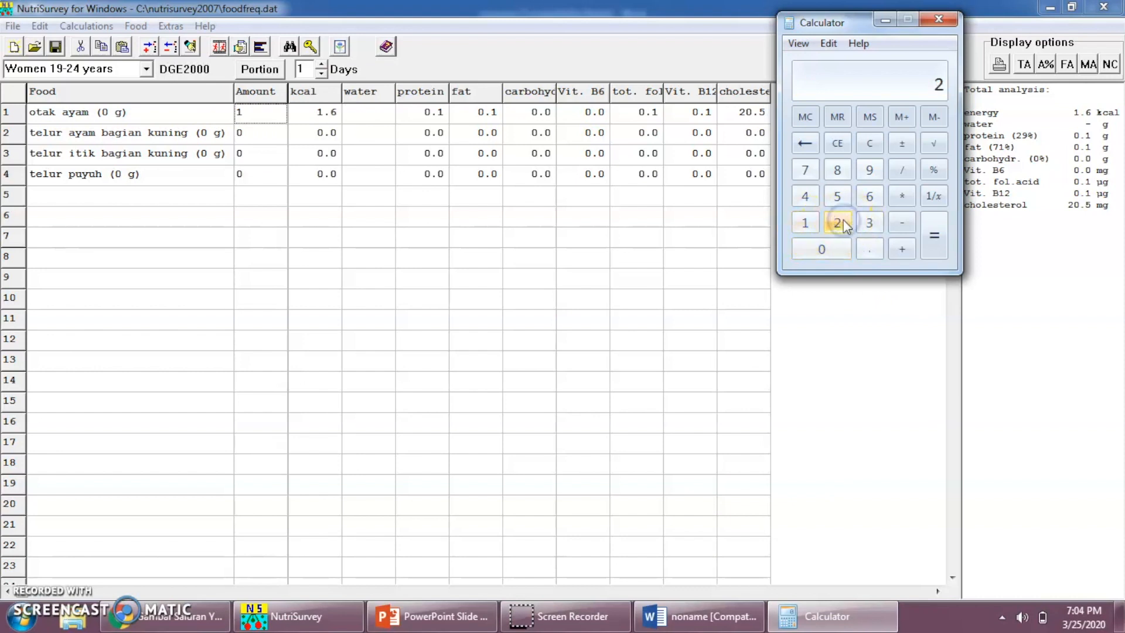
pyautogui.click(903, 196)
pyautogui.click(836, 247)
pyautogui.click(933, 231)
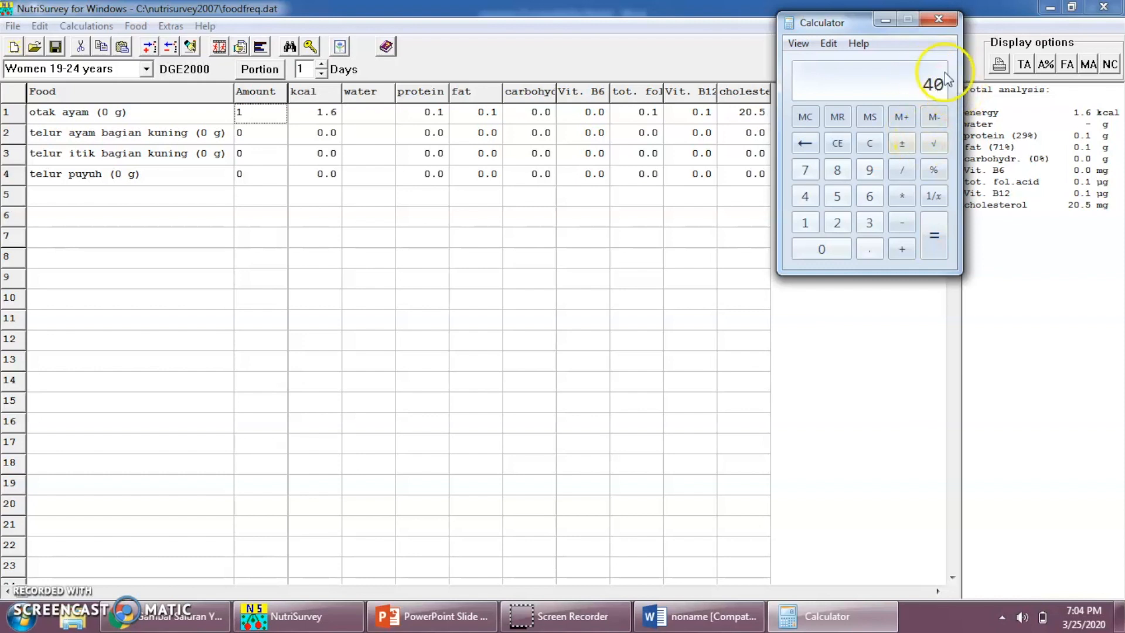
pyautogui.click(906, 174)
pyautogui.click(870, 223)
pyautogui.click(822, 249)
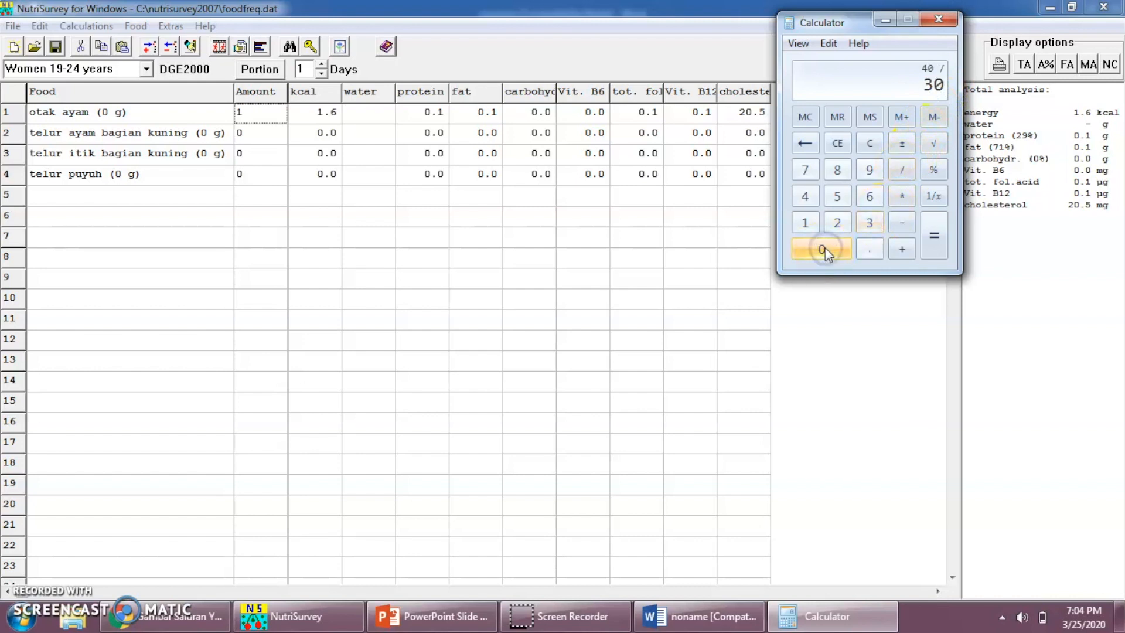
pyautogui.click(933, 237)
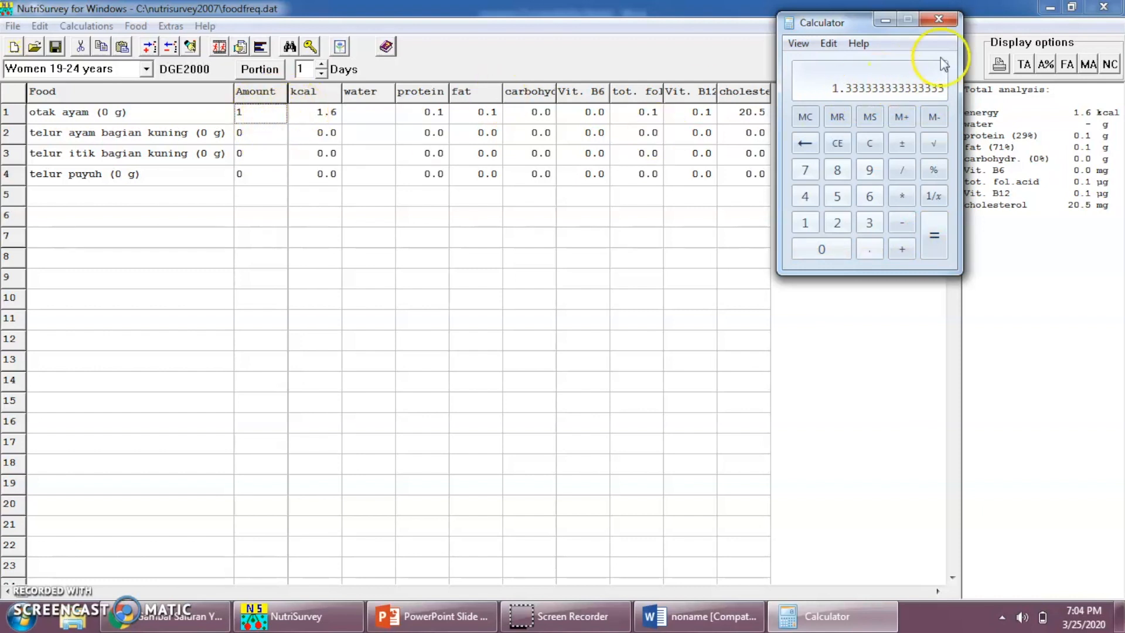
pyautogui.click(871, 143)
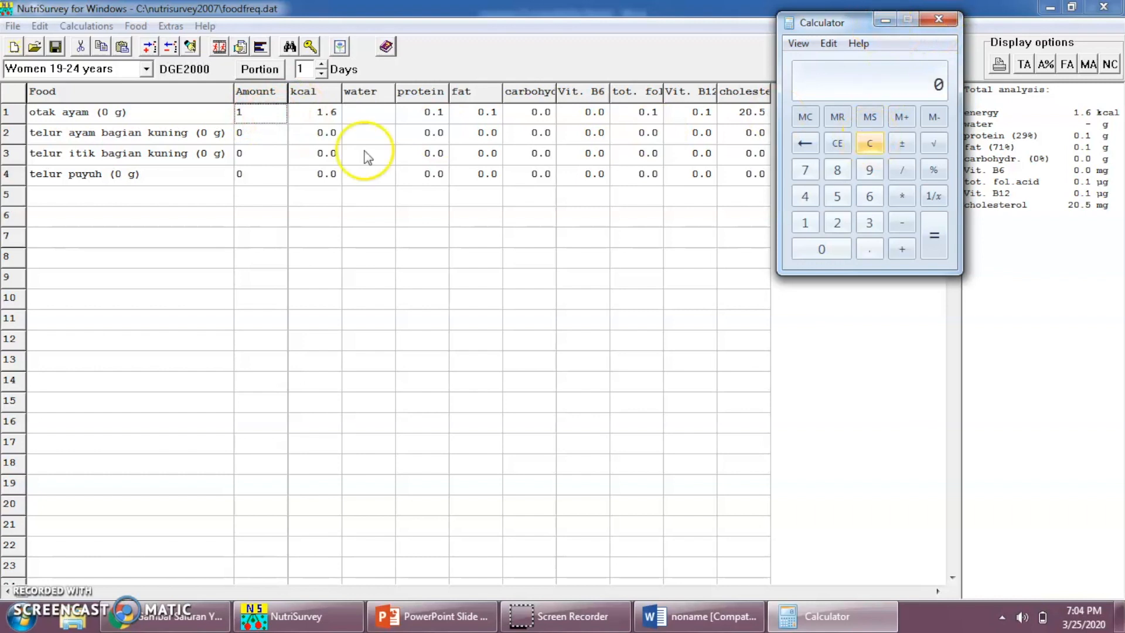
# Set the telur ayam bagian kuning amount to Portion big of 40 g, eaten weekly with a factor of 2
pyautogui.doubleClick(255, 135)
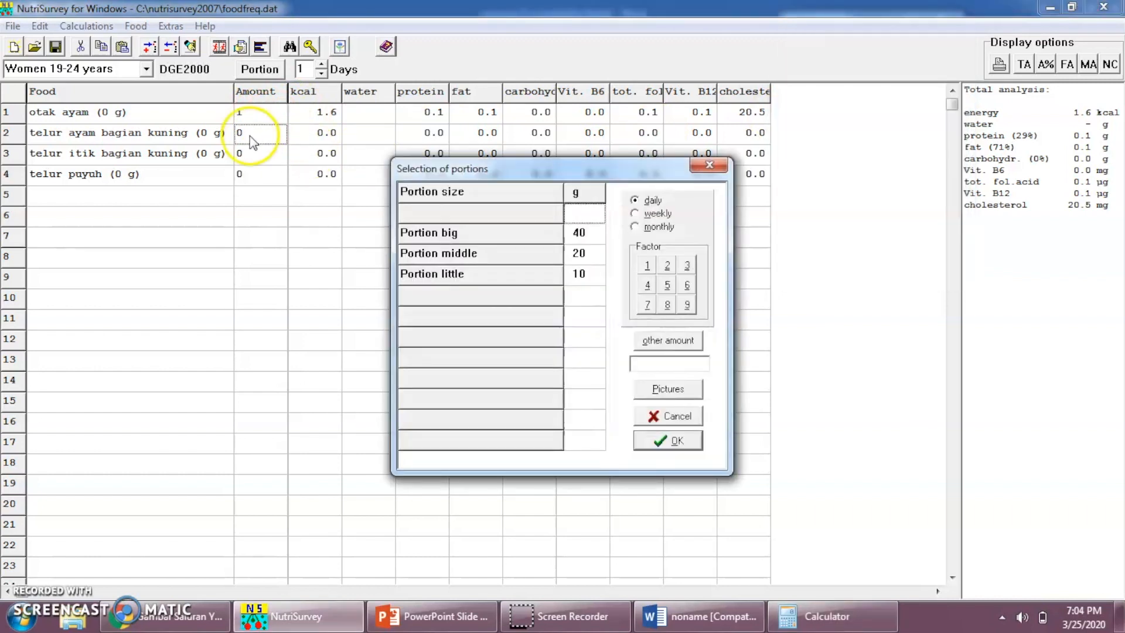
pyautogui.click(588, 233)
pyautogui.click(650, 213)
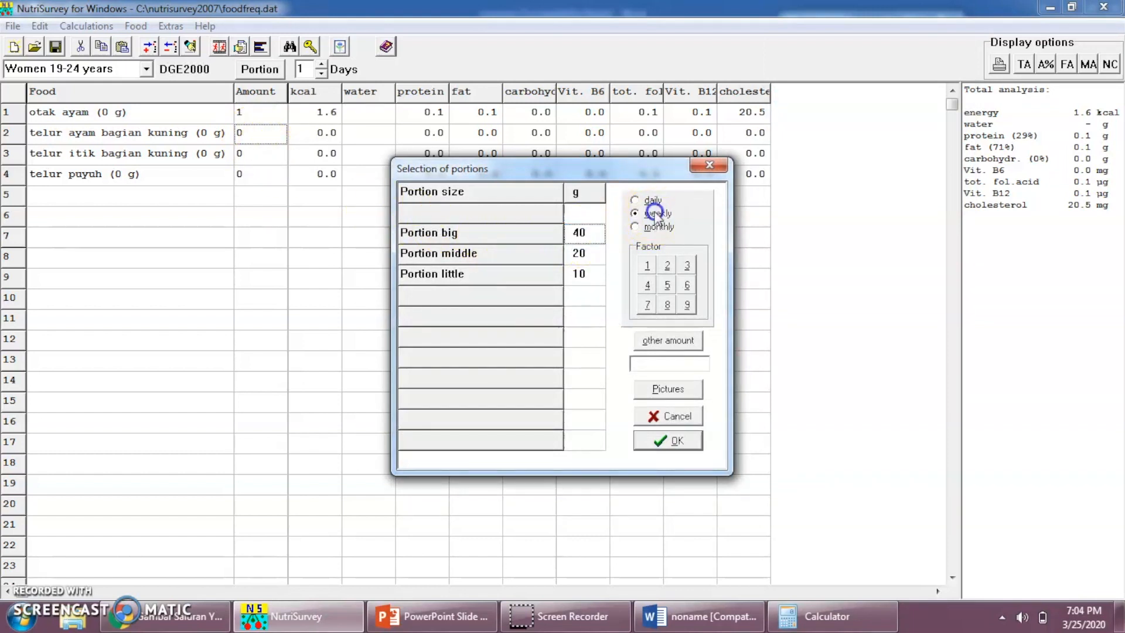
pyautogui.click(670, 264)
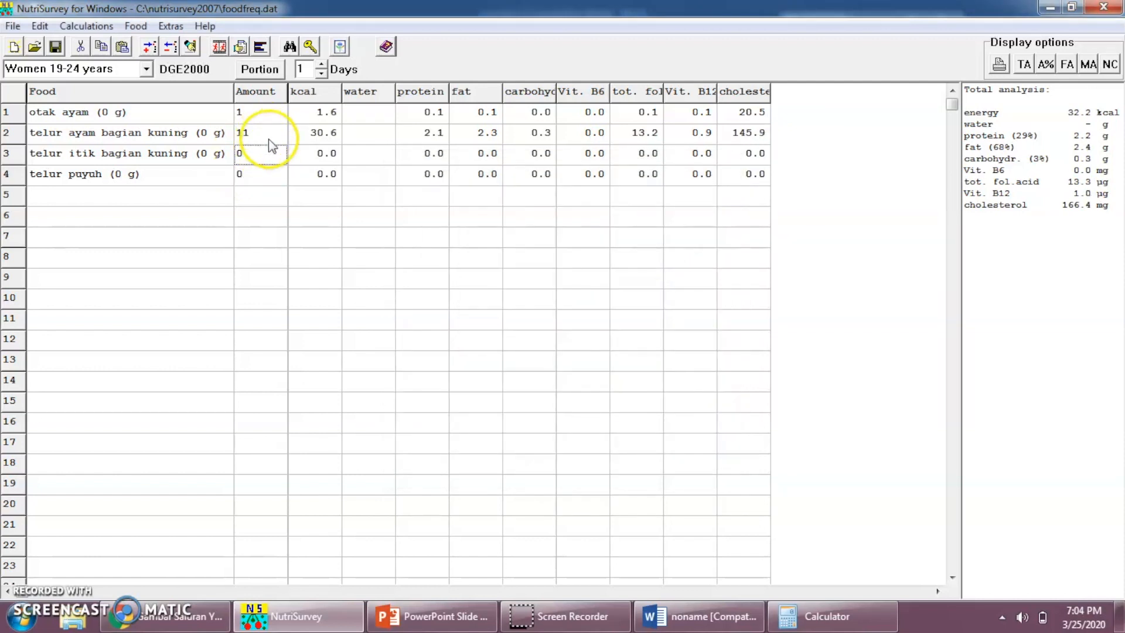
# Switch to Calculator, check the telur ayam bagian kuning daily amount by multiplying 40 by 2 by 4 and dividing by 30, and close it
pyautogui.click(826, 616)
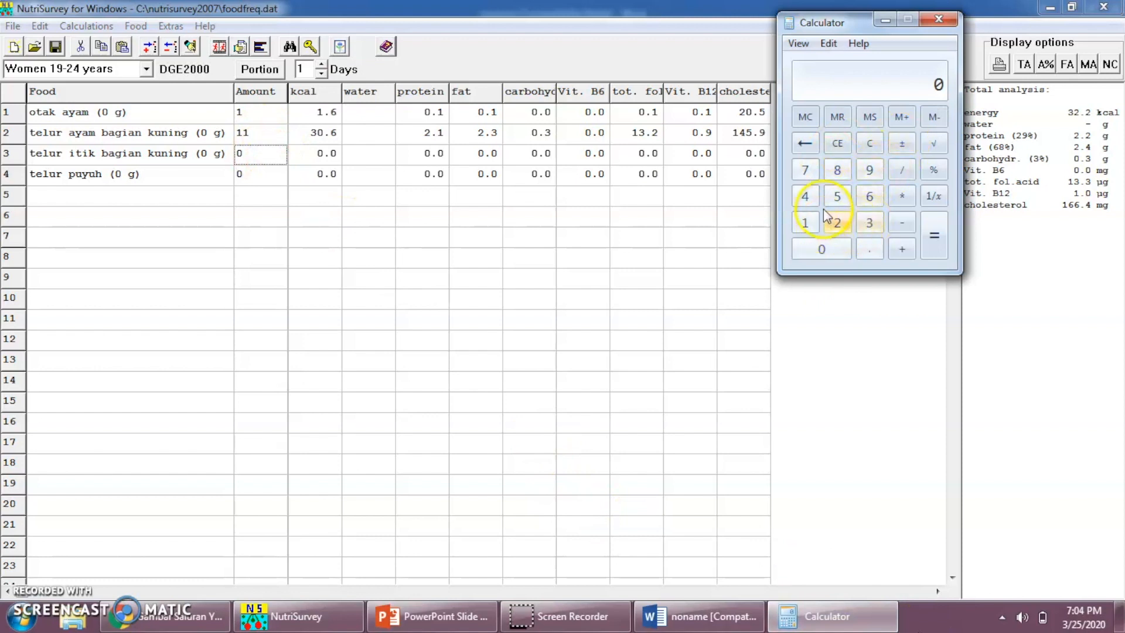
pyautogui.click(806, 198)
pyautogui.click(903, 197)
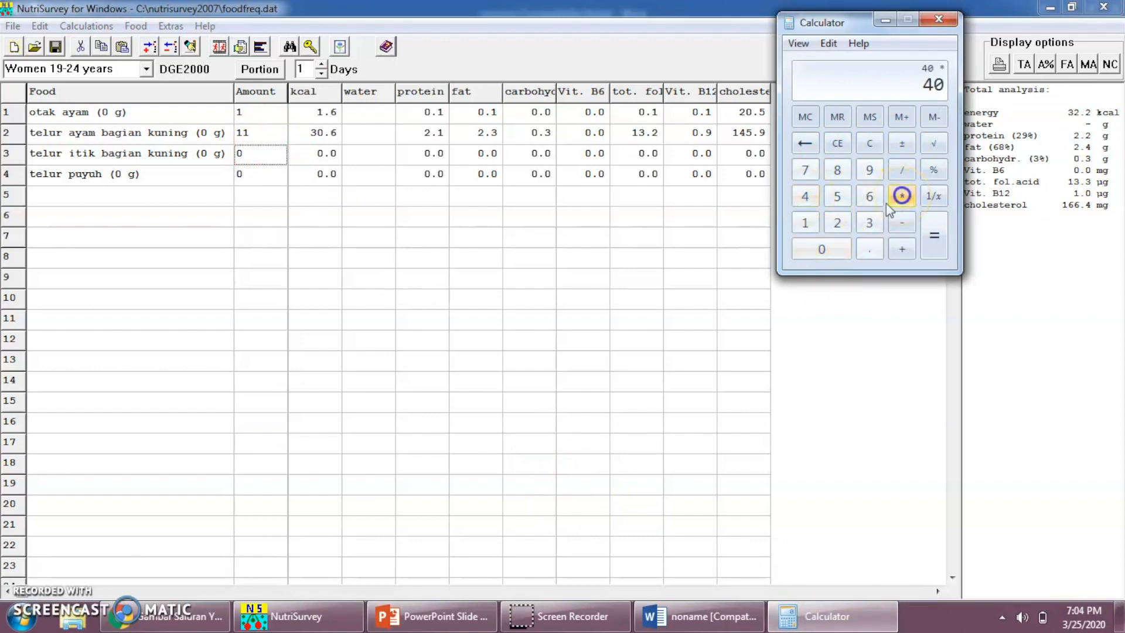
pyautogui.click(838, 220)
pyautogui.click(903, 200)
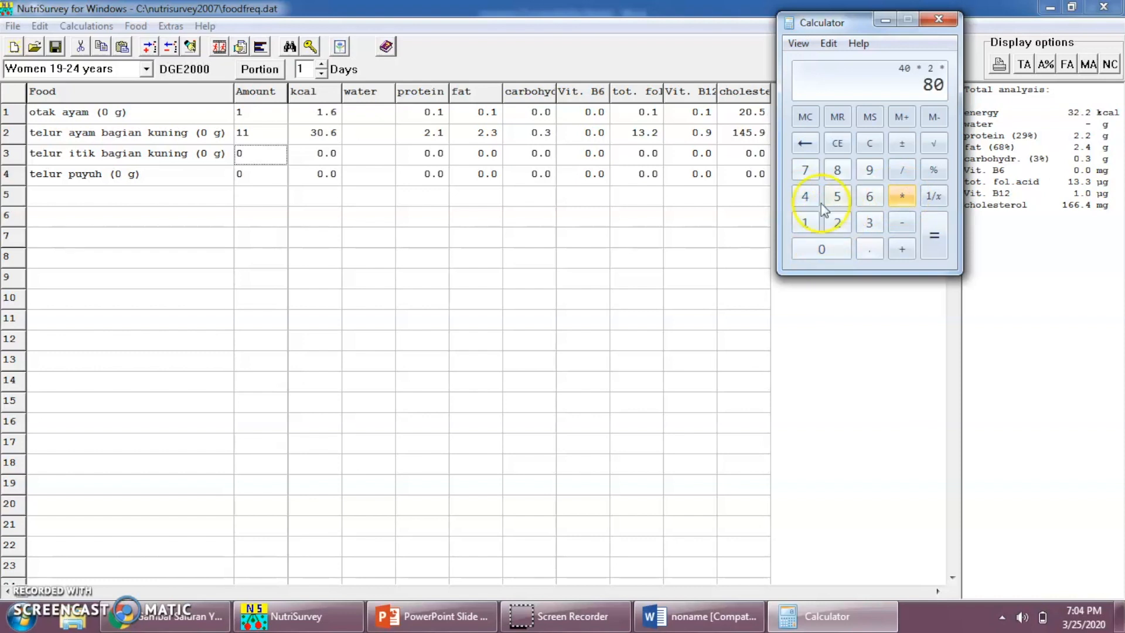
pyautogui.click(806, 198)
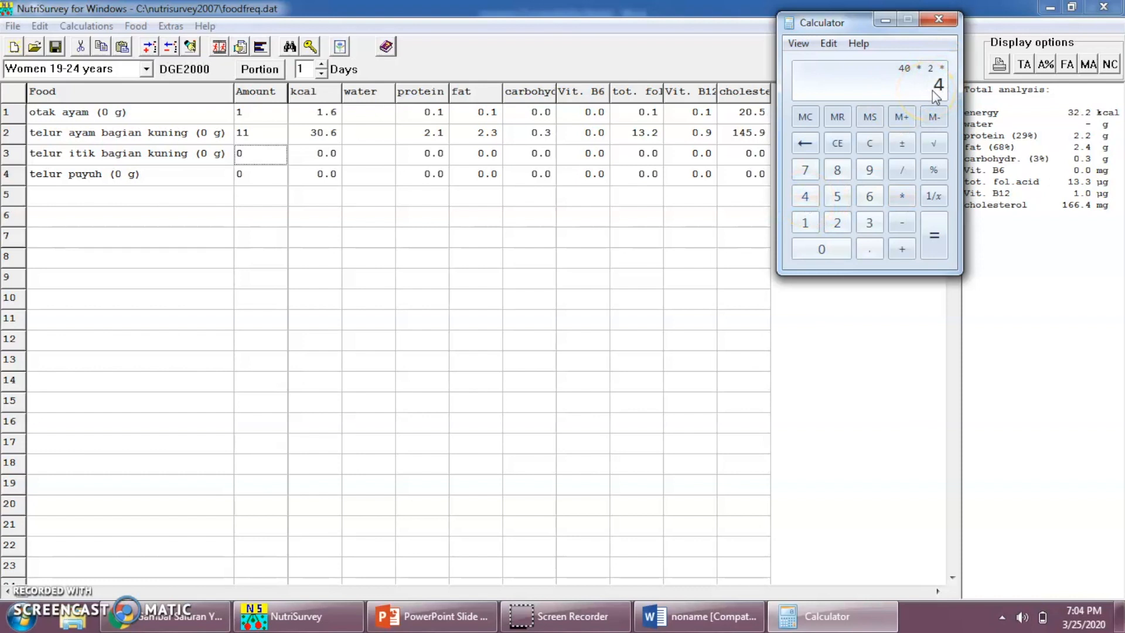
pyautogui.click(934, 233)
pyautogui.click(902, 169)
pyautogui.click(871, 221)
pyautogui.click(822, 249)
pyautogui.click(934, 235)
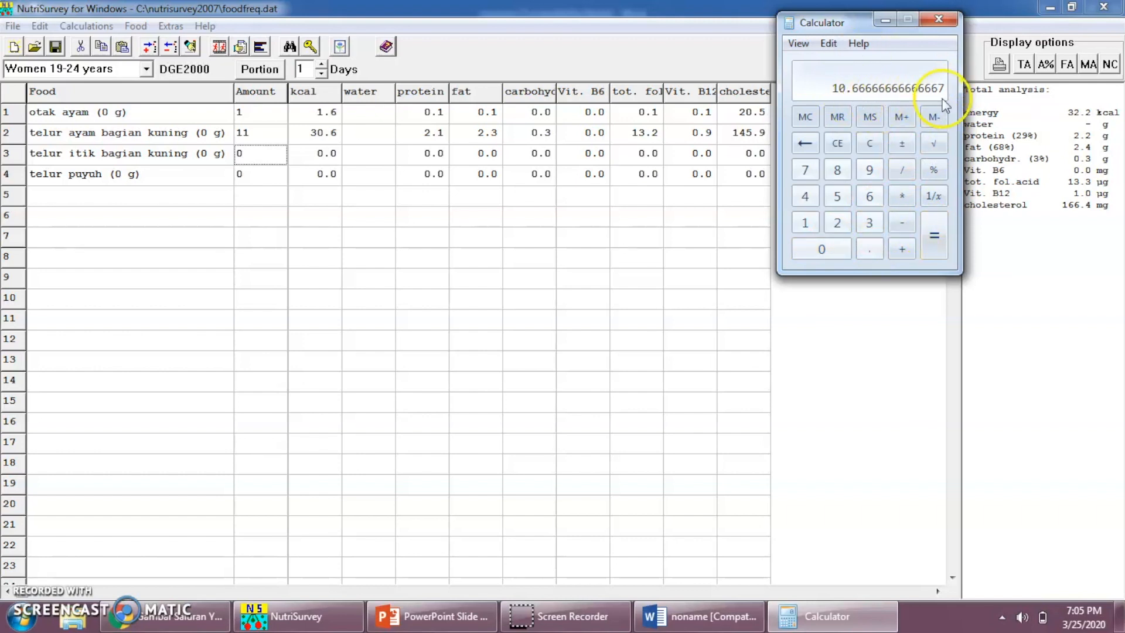
pyautogui.click(939, 20)
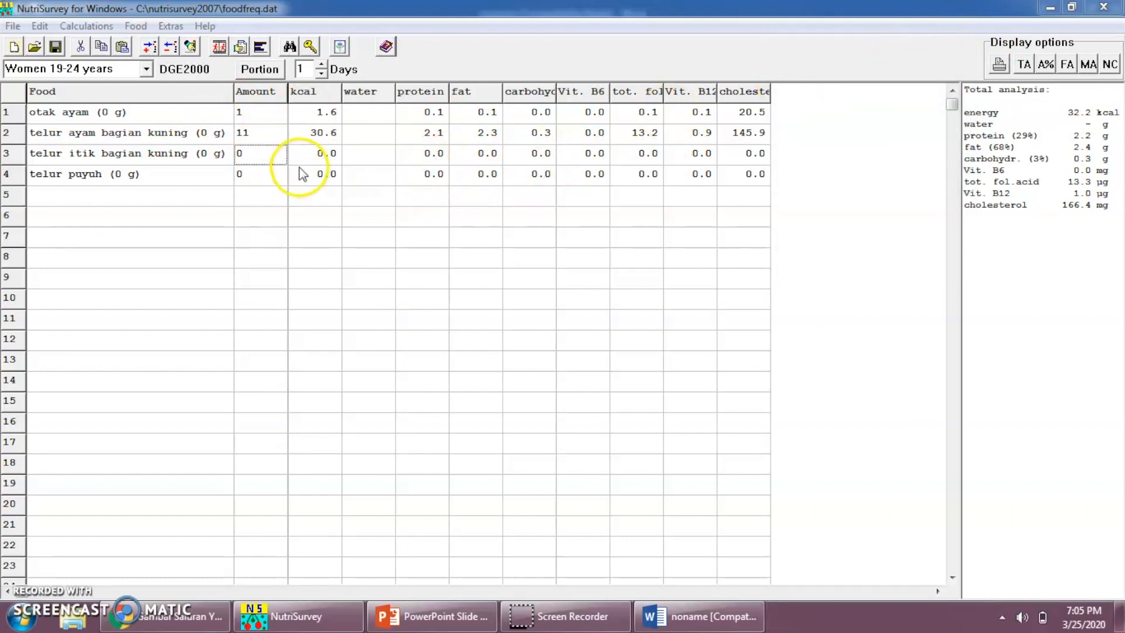
# Set the telur itik bagian kuning amount to Portion little of 10 g, eaten monthly with a factor of 1
pyautogui.doubleClick(262, 161)
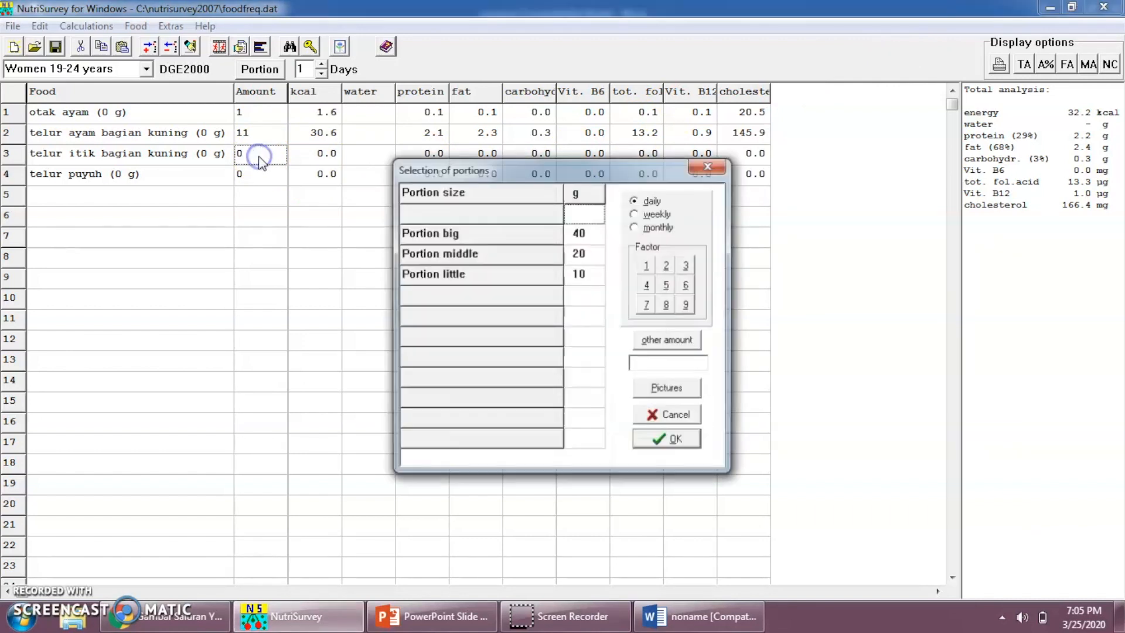
pyautogui.click(592, 278)
pyautogui.click(654, 228)
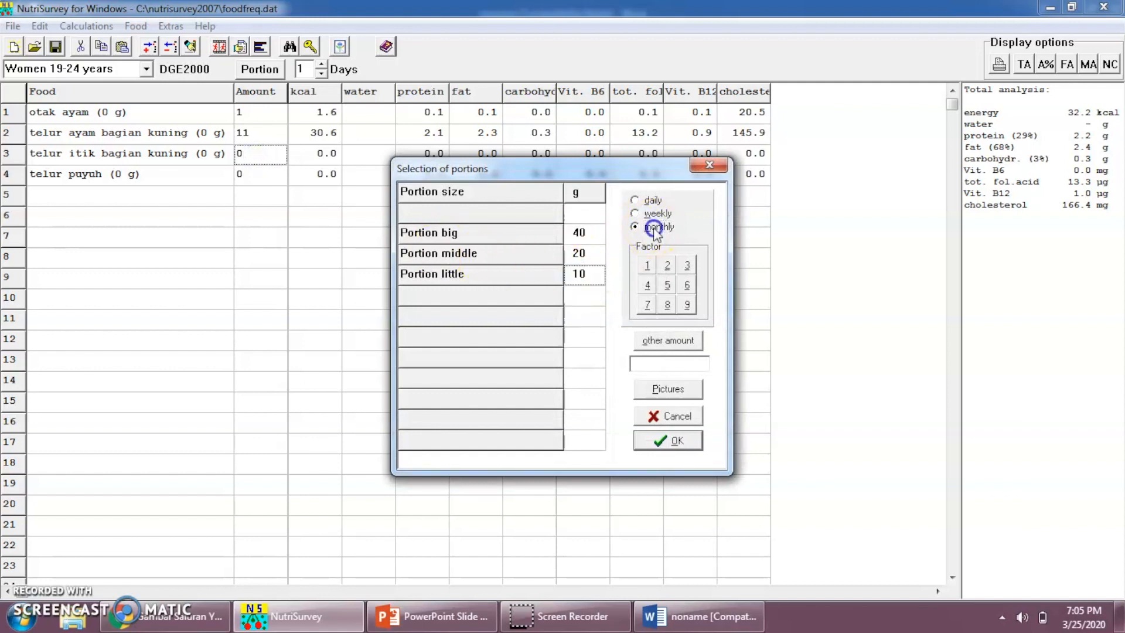
pyautogui.click(647, 265)
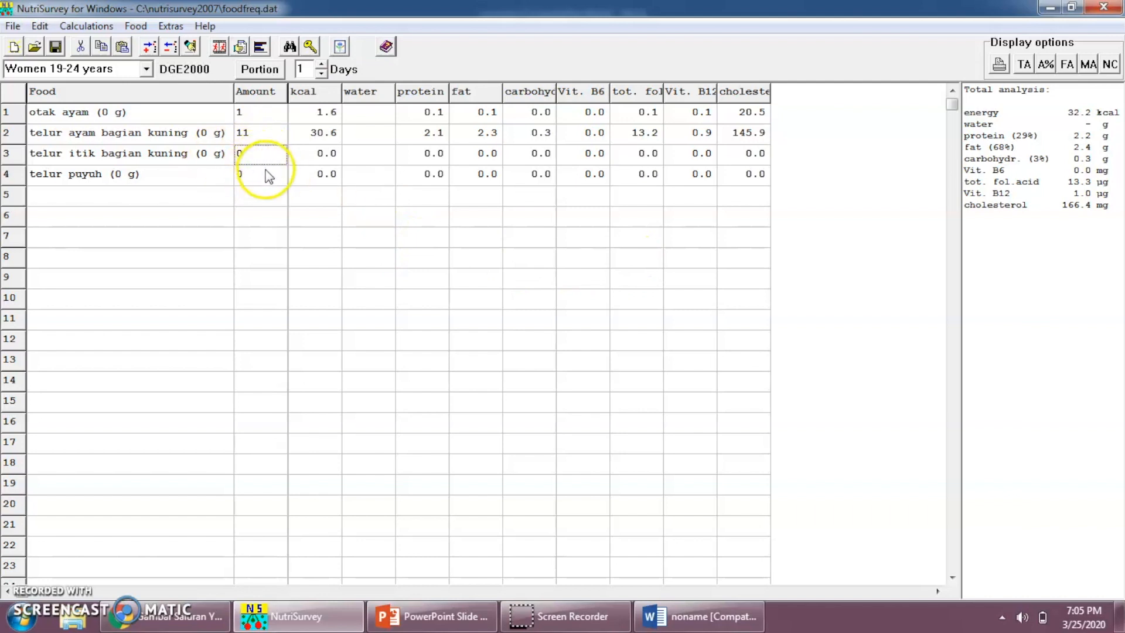
# Set the telur puyuh amount to Portion big of 100 g, eaten weekly with a factor of 3
pyautogui.doubleClick(270, 179)
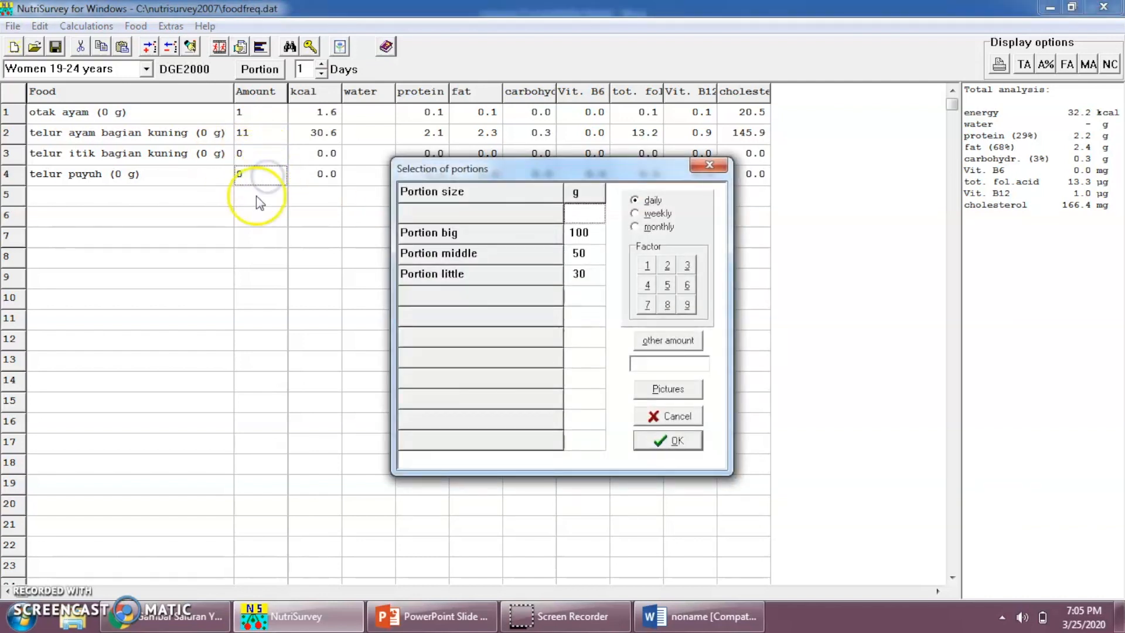
pyautogui.click(589, 232)
pyautogui.click(650, 213)
pyautogui.click(687, 265)
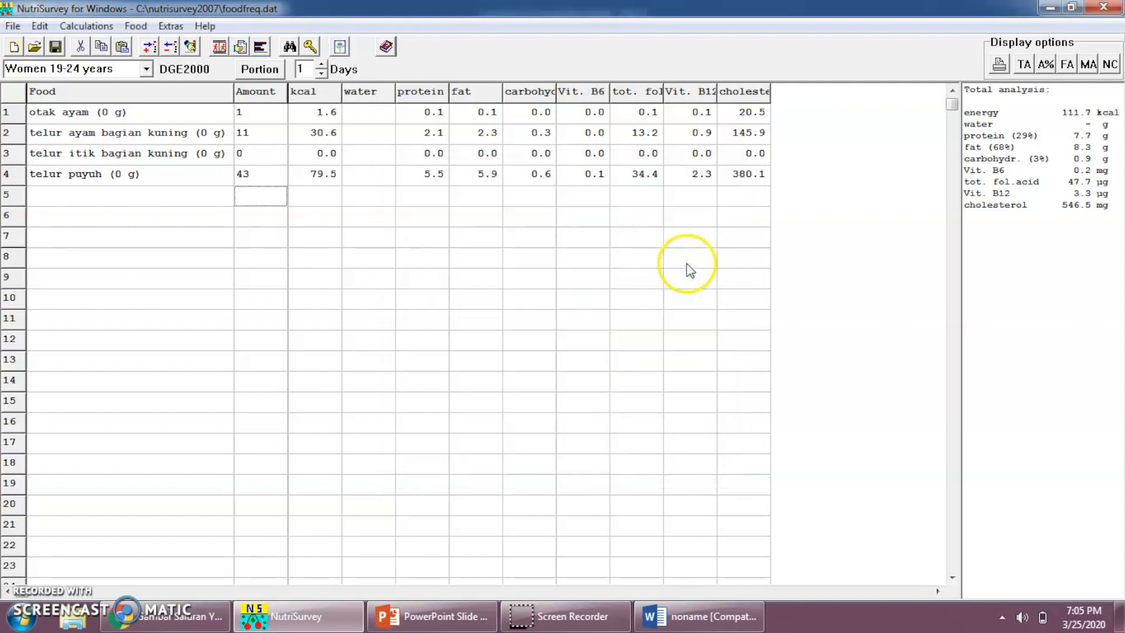
pyautogui.click(266, 173)
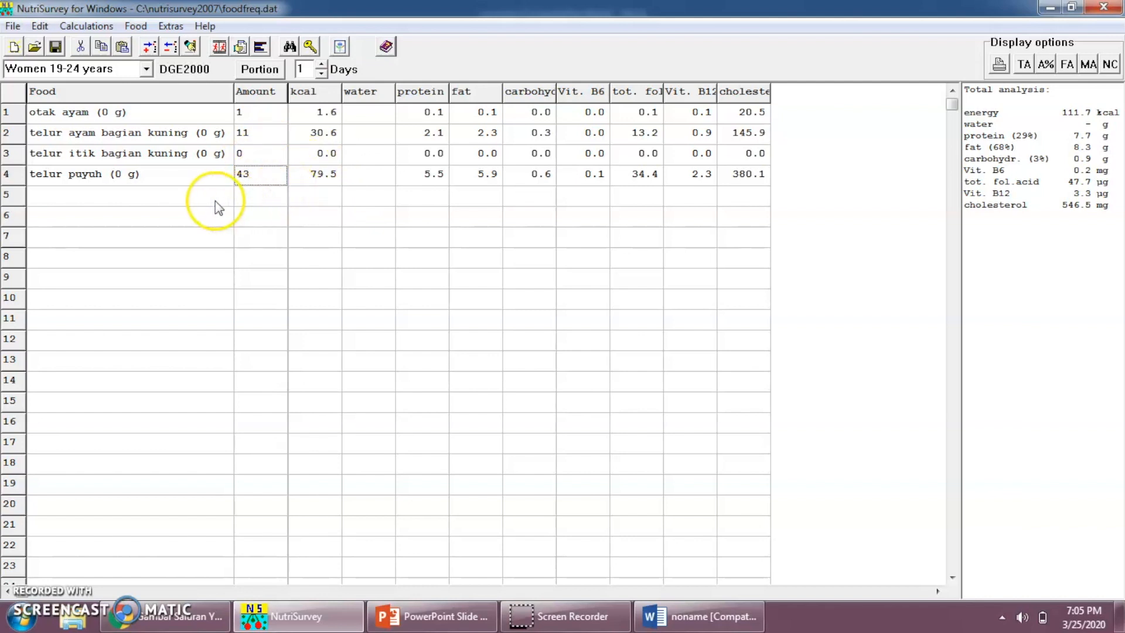
pyautogui.click(269, 177)
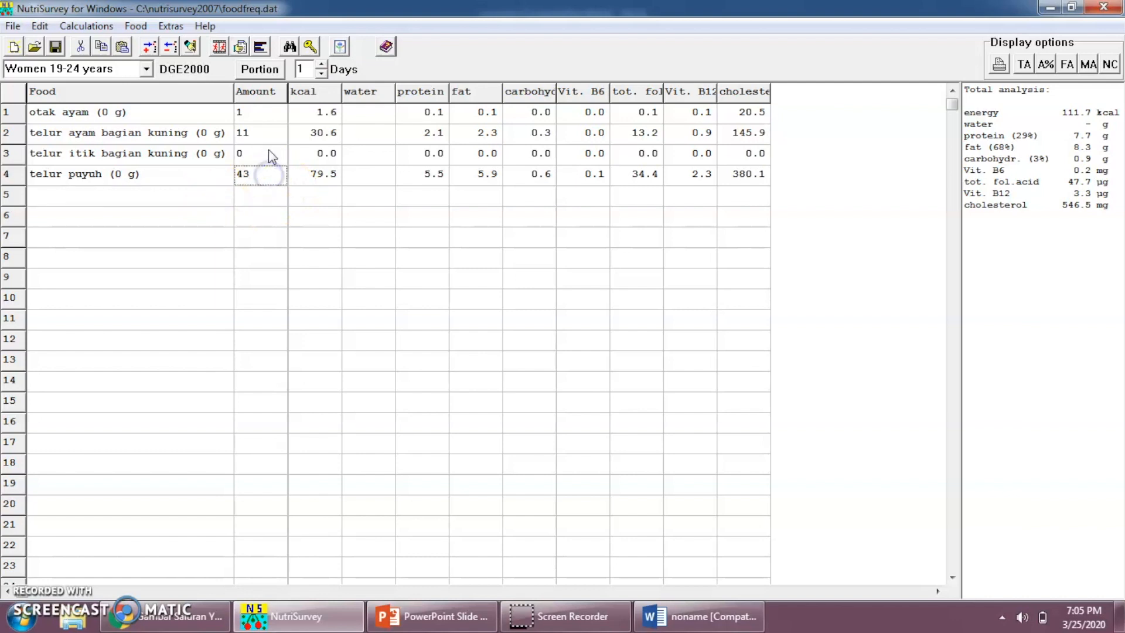
# Enter another daily amount of 30 for telur itik bagian kuning instead of a predefined portion
pyautogui.doubleClick(270, 155)
pyautogui.click(603, 232)
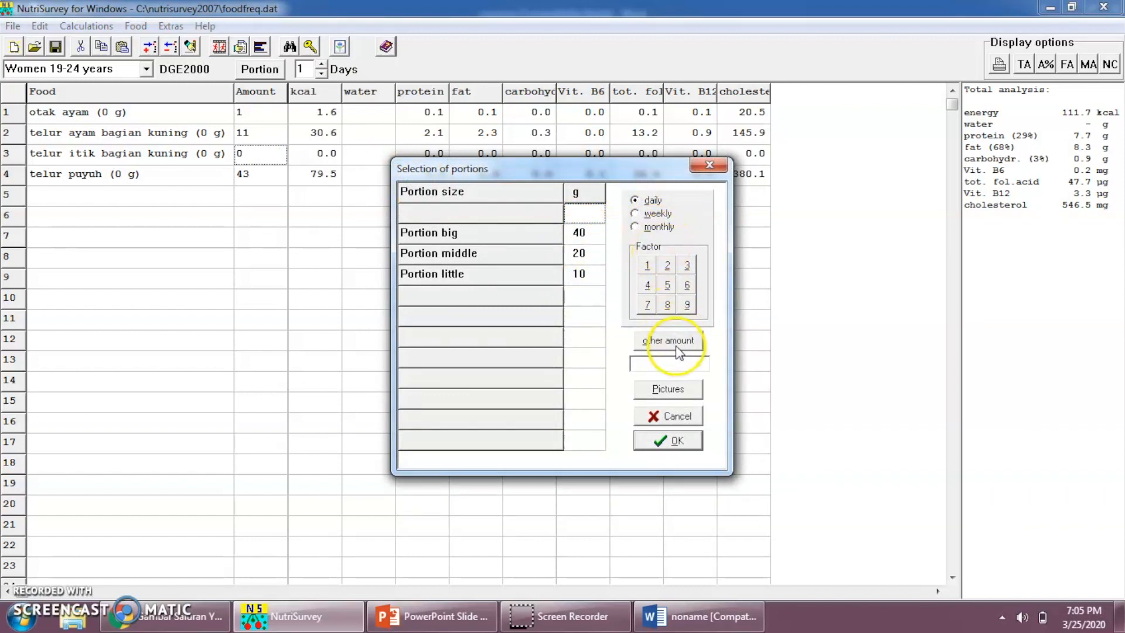
pyautogui.click(682, 363)
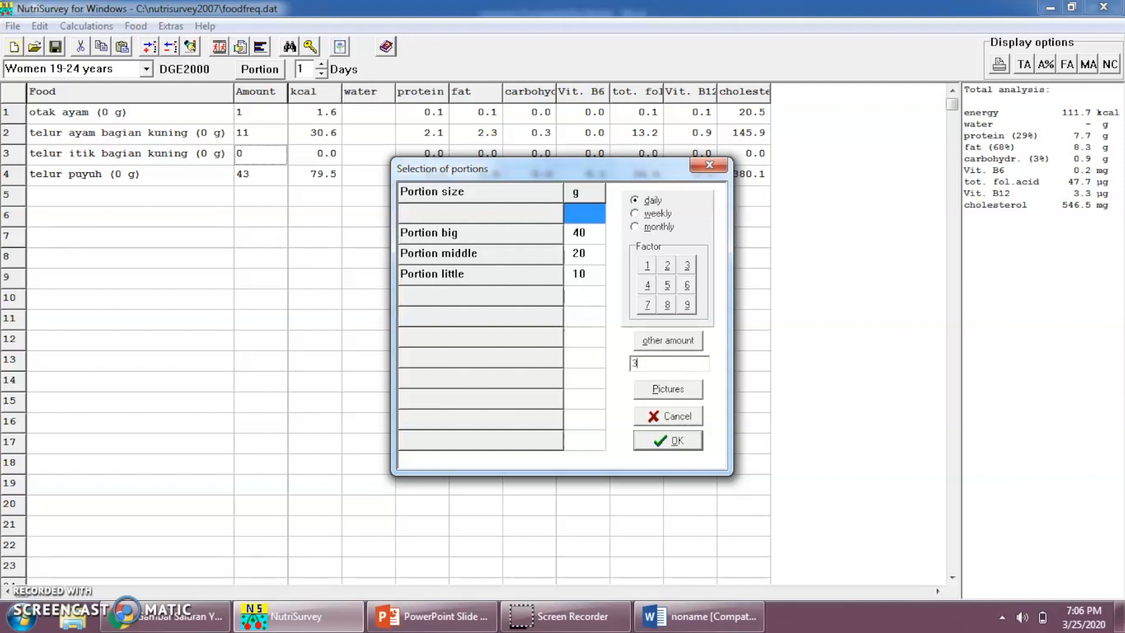
pyautogui.click(673, 369)
pyautogui.write('0')
pyautogui.click(668, 440)
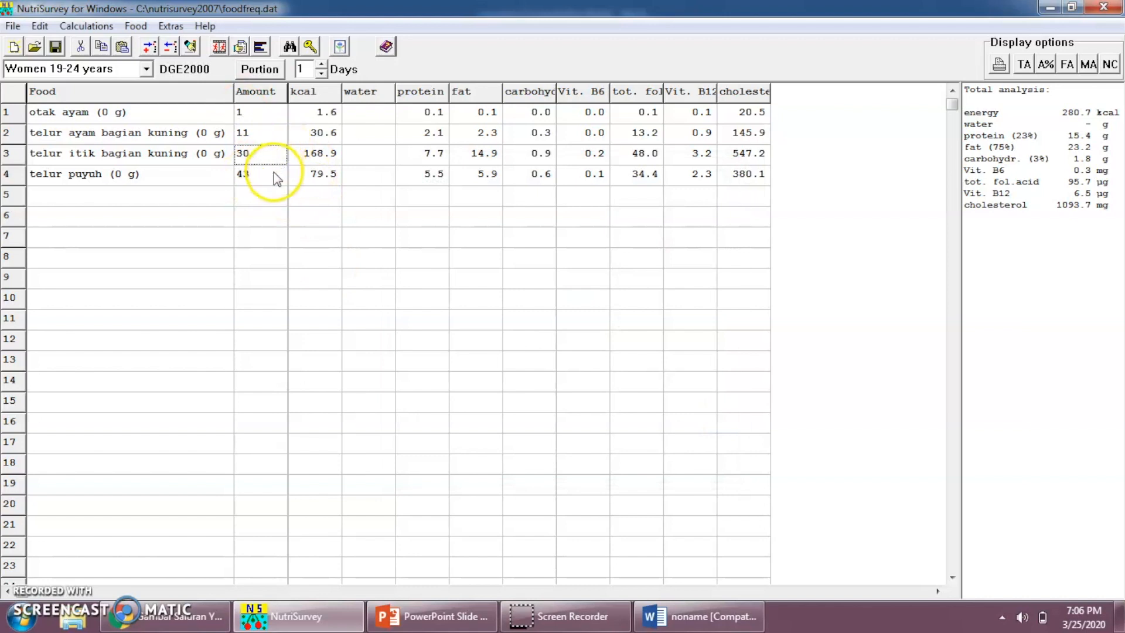
# View the otak ayam portion choices without changing them and examine the cholesterol line of the total analysis
pyautogui.doubleClick(265, 117)
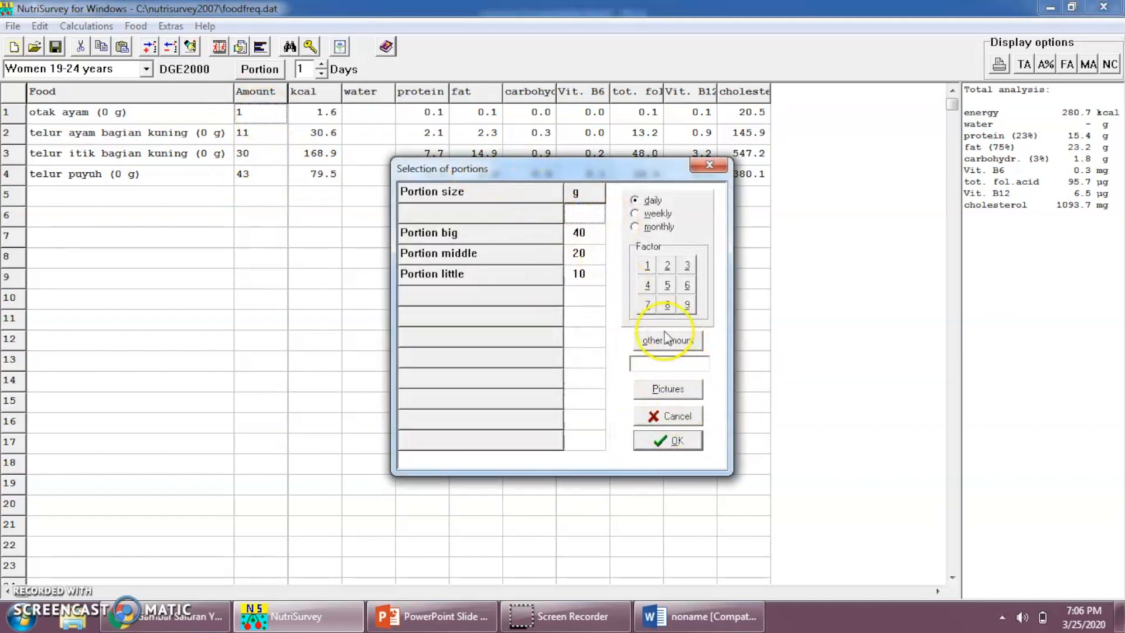
pyautogui.click(678, 417)
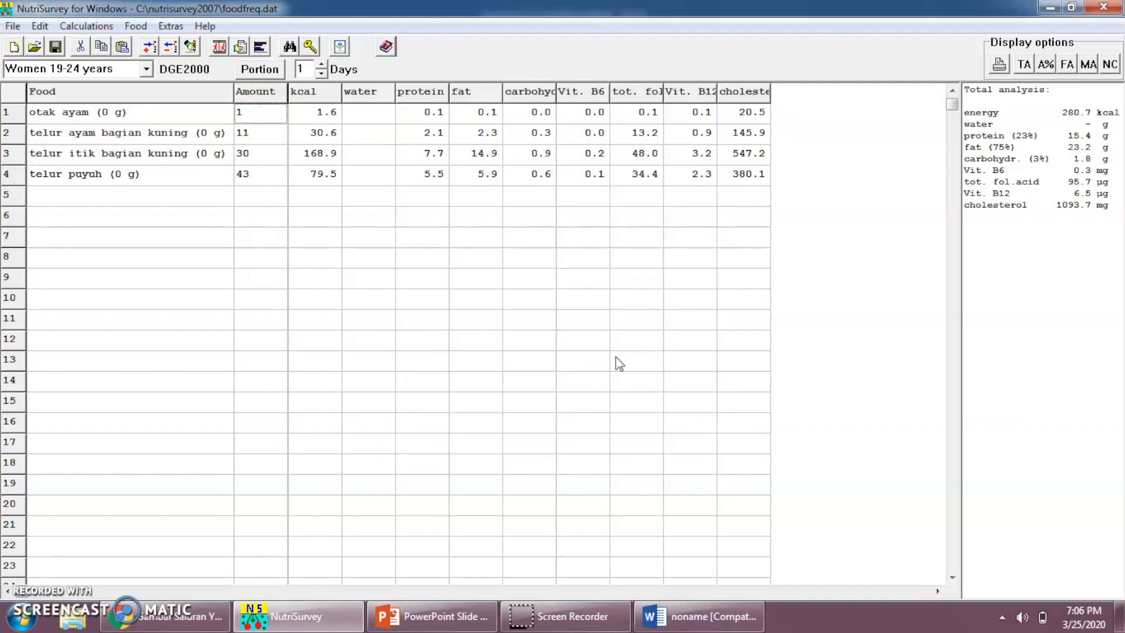
pyautogui.click(262, 174)
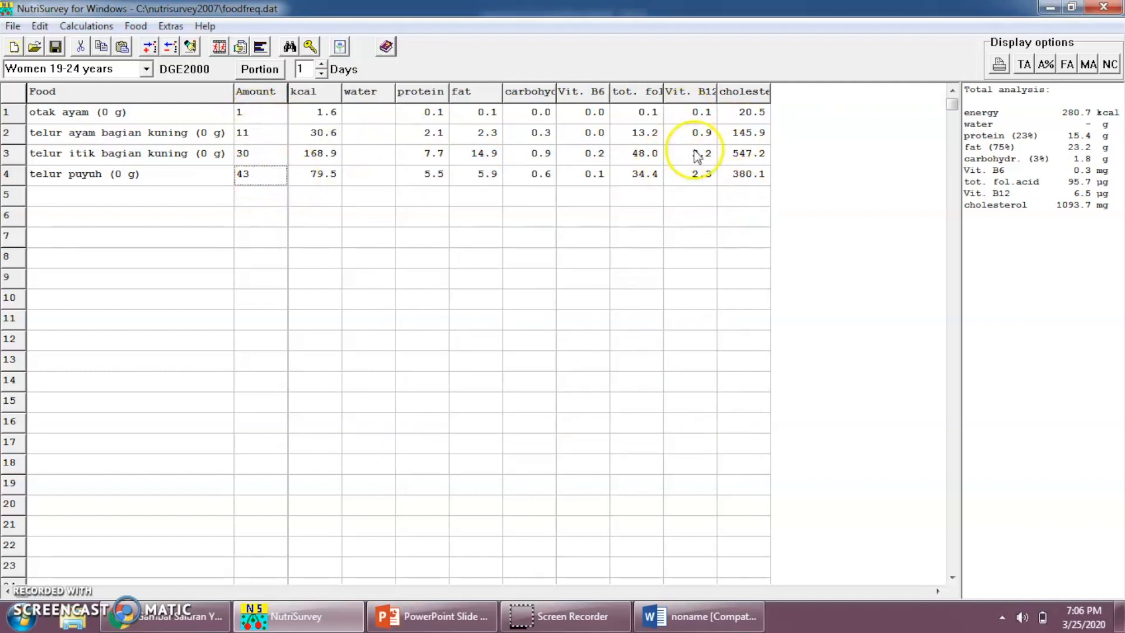
pyautogui.click(1073, 209)
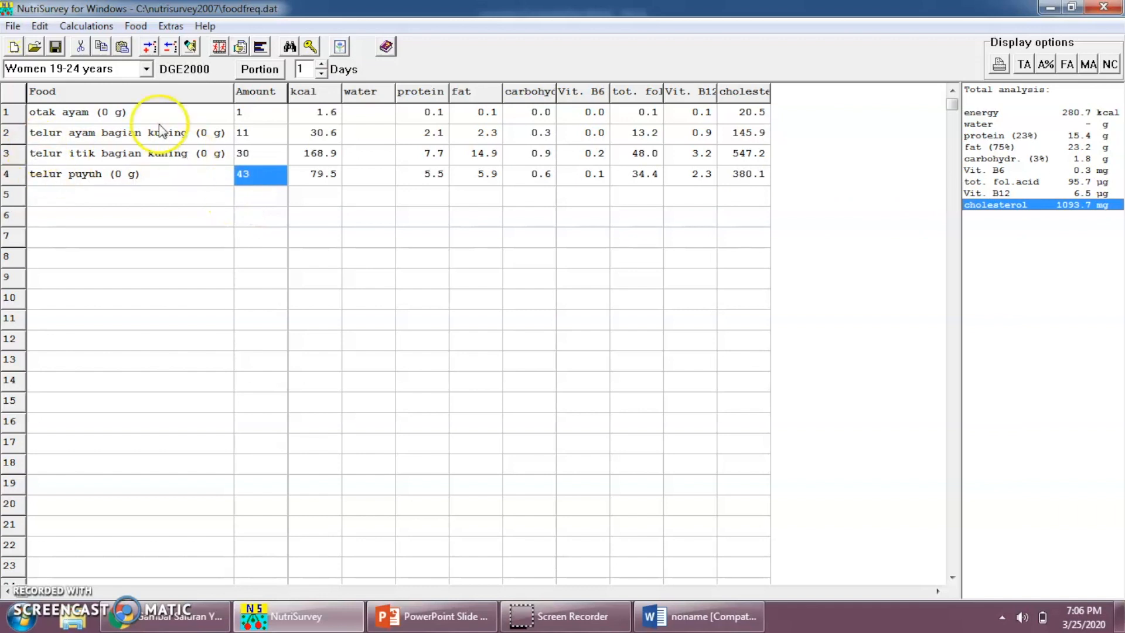
# Generate the printout of the current food record in Word, accepting that the open Word session closes
pyautogui.click(110, 27)
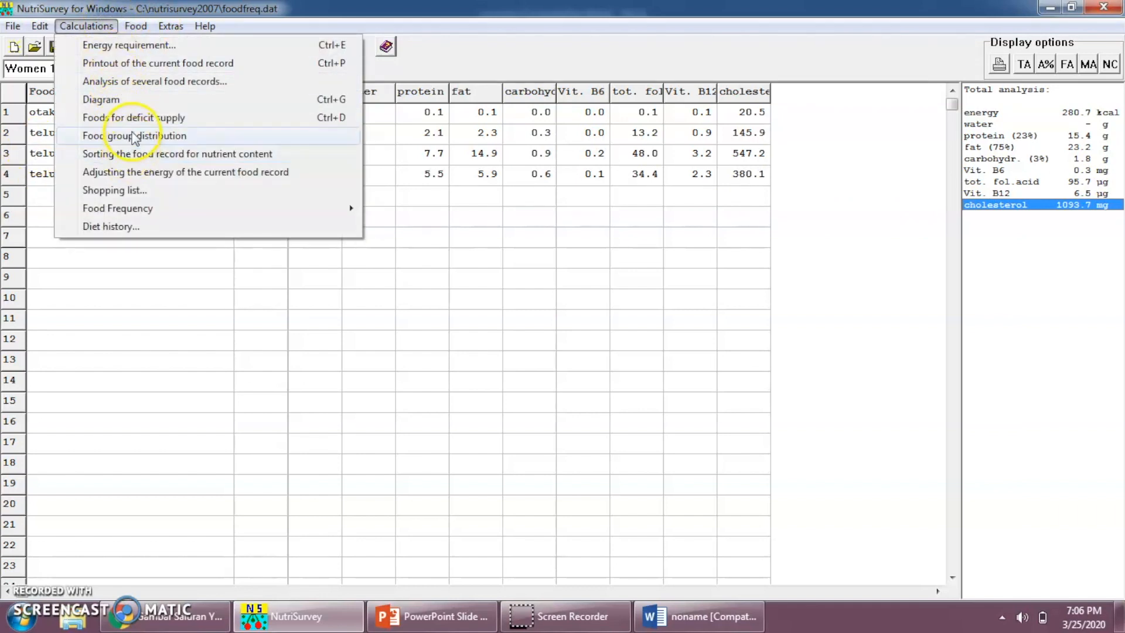
pyautogui.click(131, 64)
pyautogui.click(545, 347)
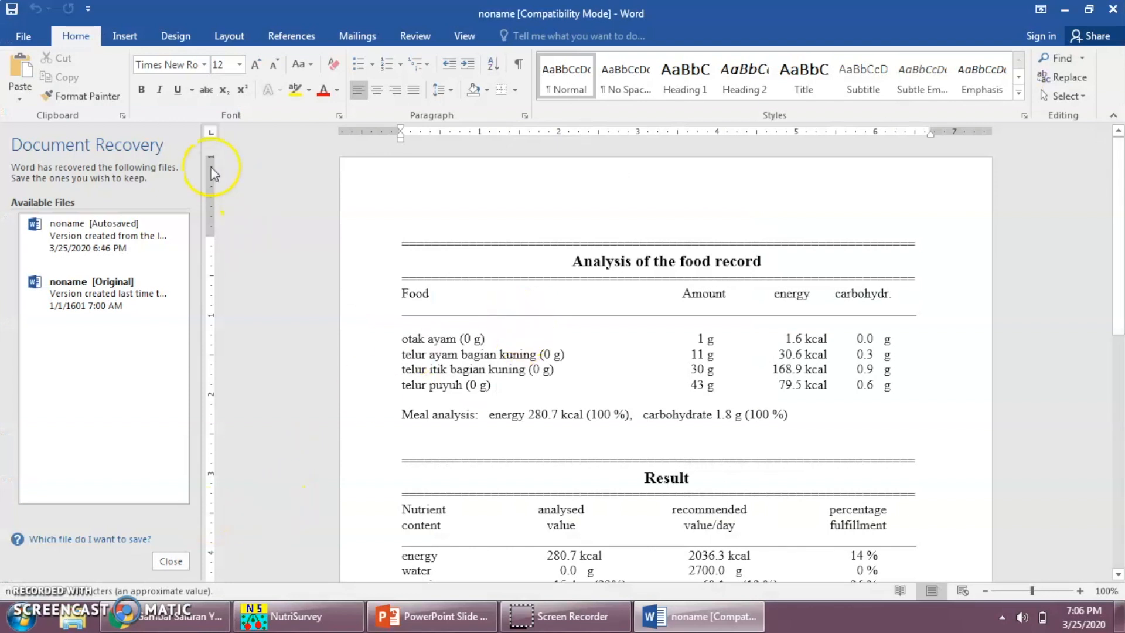
# Highlight the cholesterol name and analysed value in yellow in the Result table of the food record printout
pyautogui.scroll(-1, 862, 428)
pyautogui.scroll(-1, 538, 445)
pyautogui.scroll(-1, 542, 393)
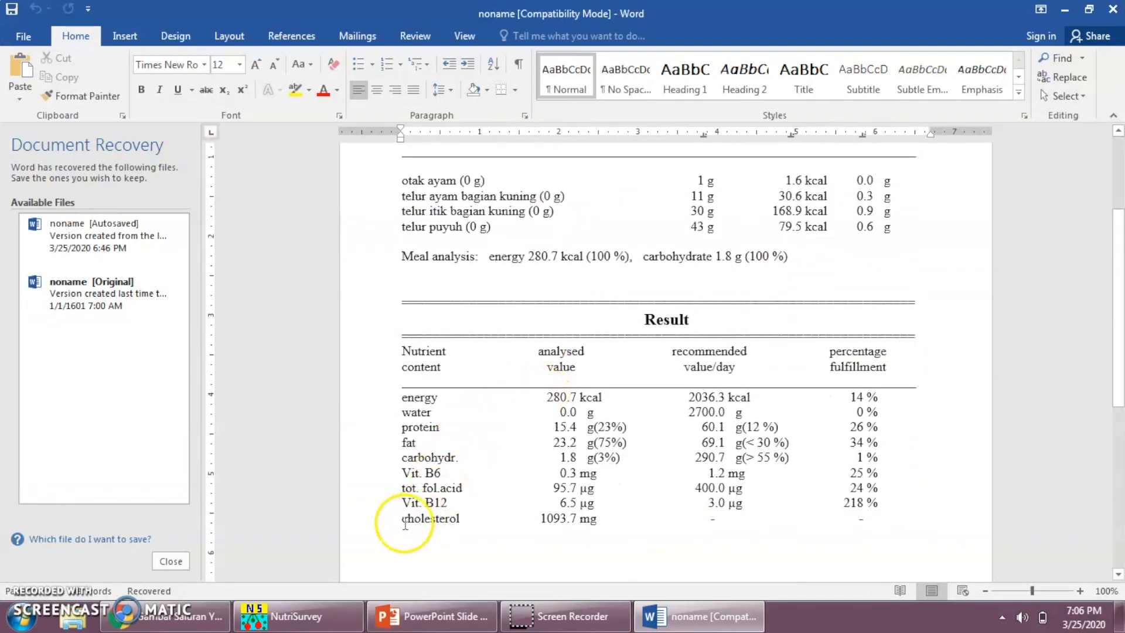
pyautogui.moveTo(491, 519); pyautogui.dragTo(641, 520)
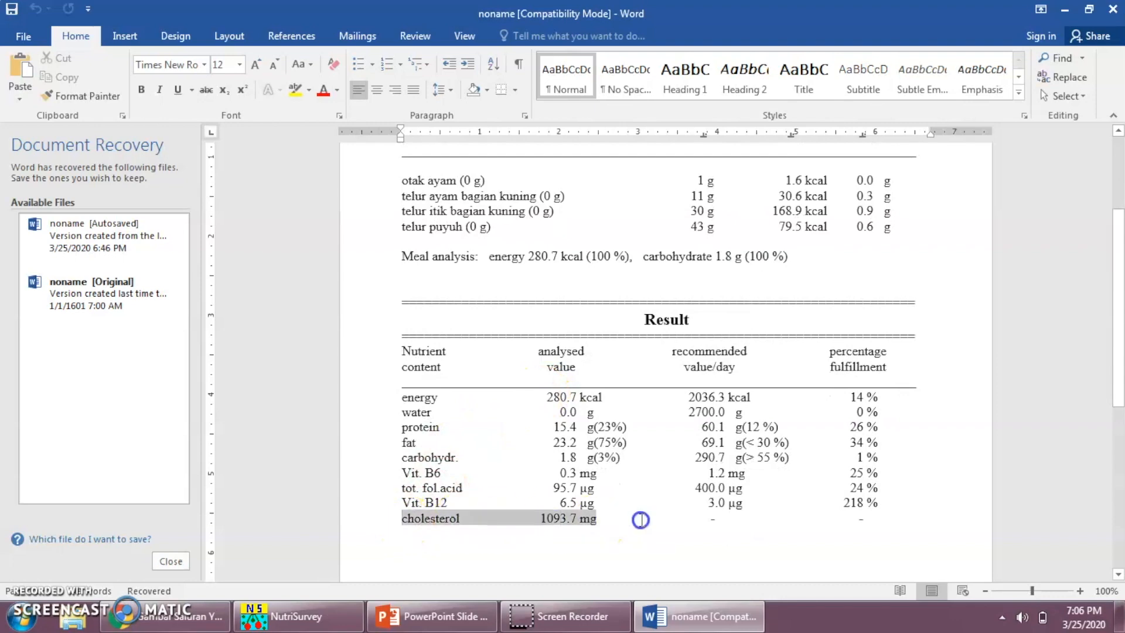
pyautogui.click(296, 89)
pyautogui.scroll(1, 506, 283)
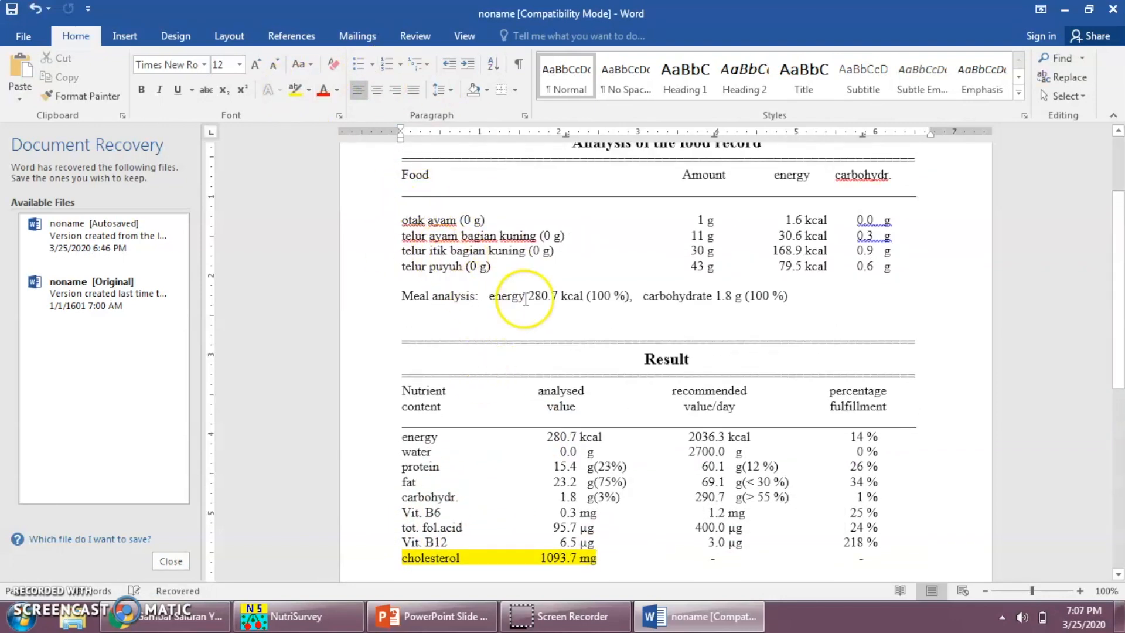
pyautogui.scroll(-1, 586, 445)
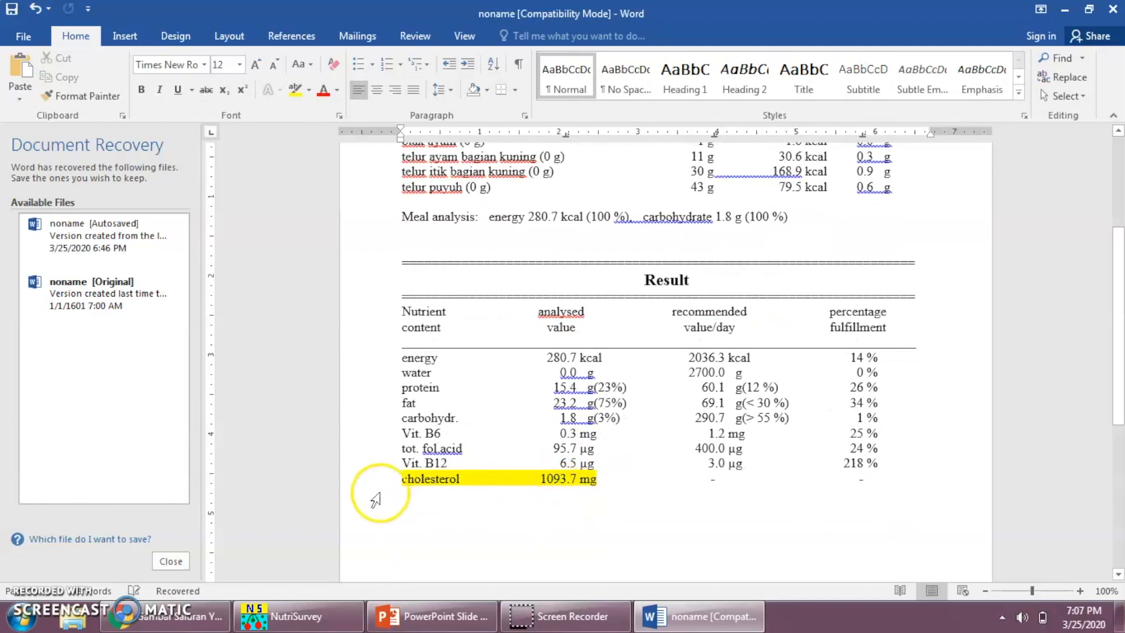
pyautogui.click(337, 494)
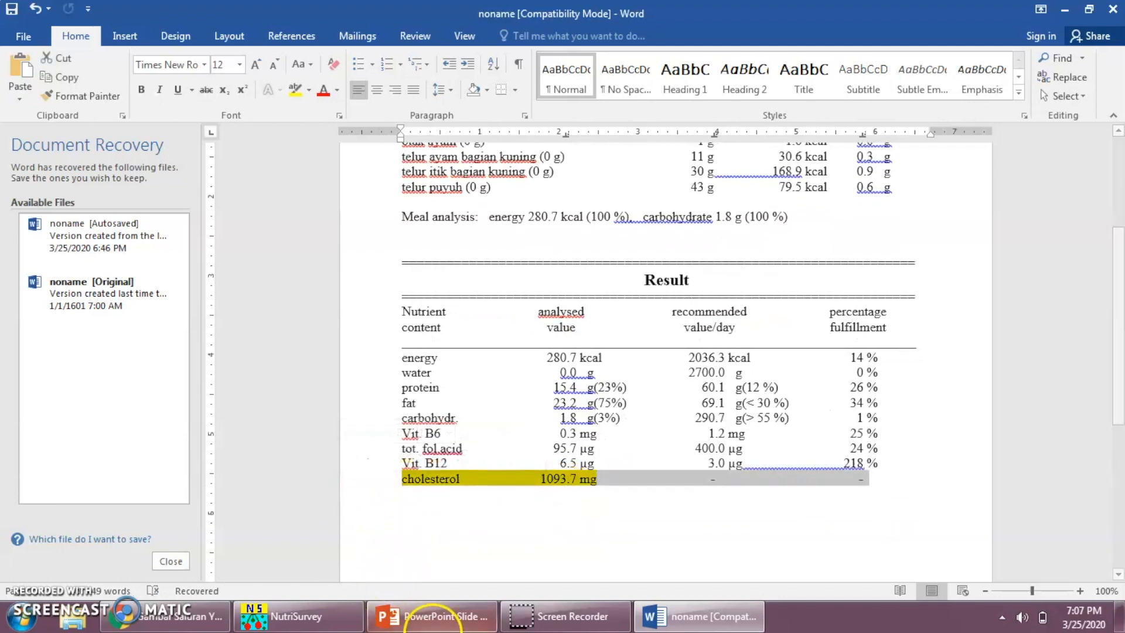
# Switch back to NutriSurvey and print the total analysis of the food record to a new Word document
pyautogui.click(296, 616)
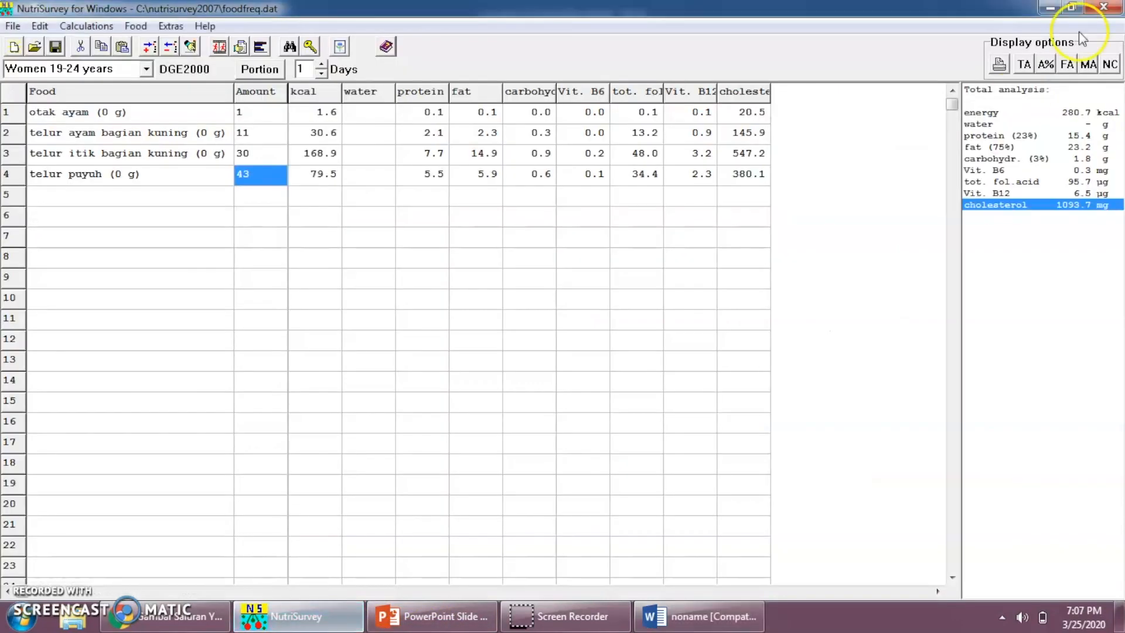
pyautogui.click(1004, 66)
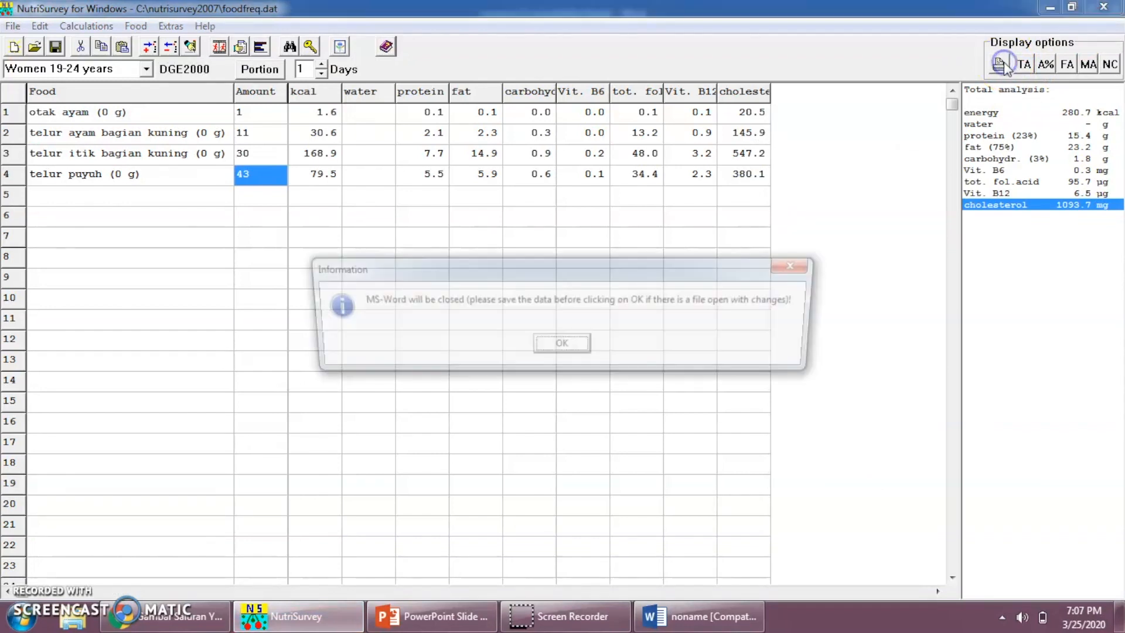
pyautogui.click(569, 334)
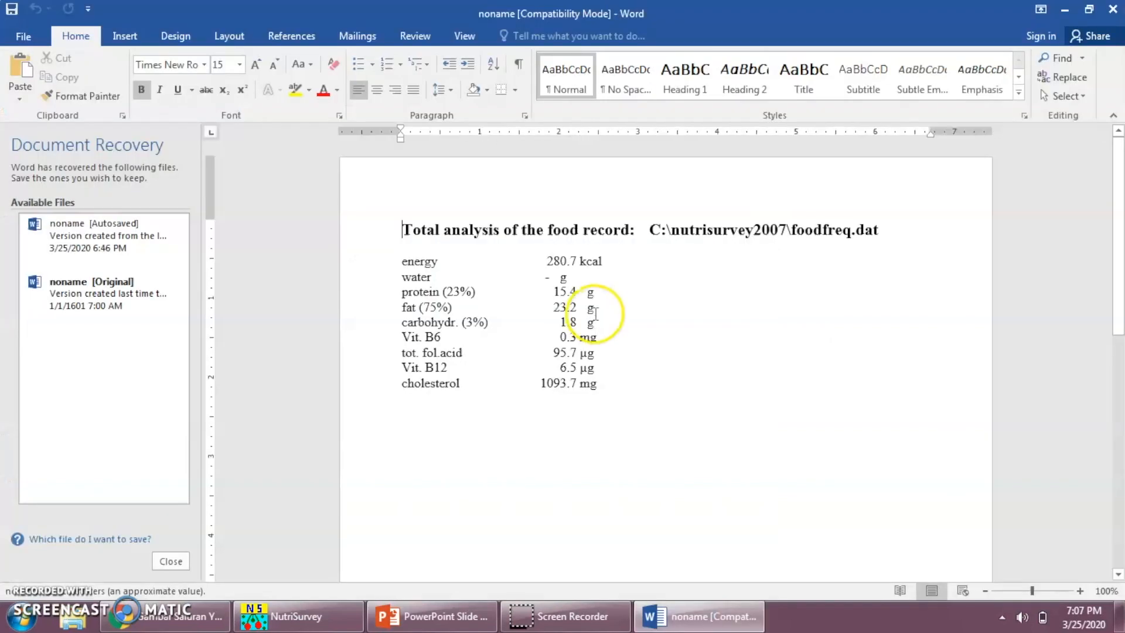
# Highlight the cholesterol line of the total analysis in yellow and clear the selection
pyautogui.click(364, 384)
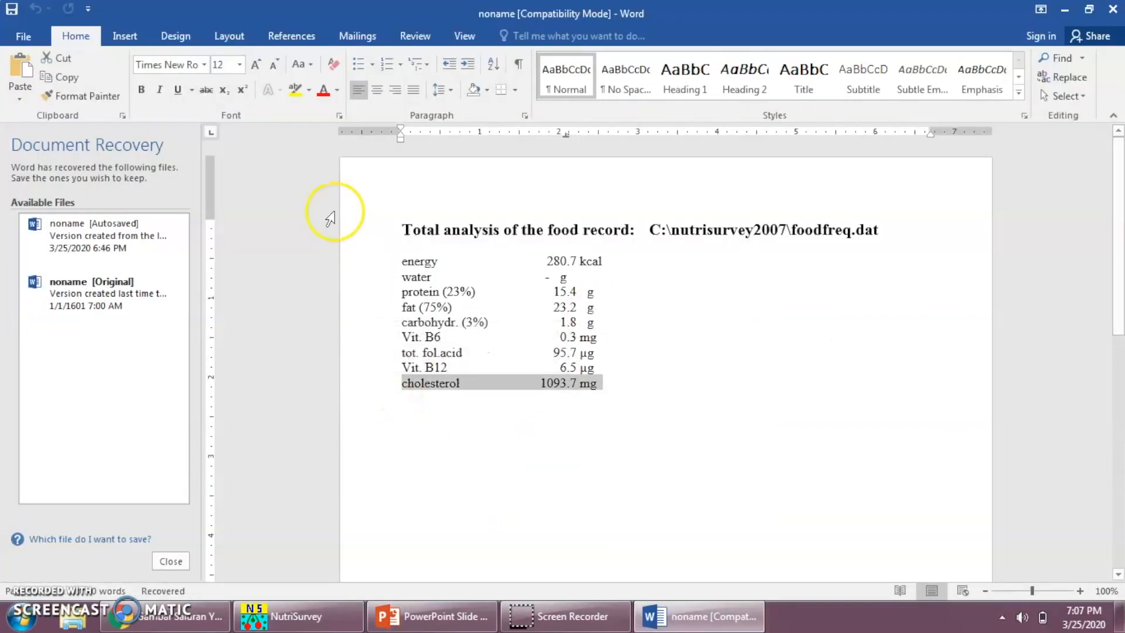
pyautogui.click(295, 89)
pyautogui.click(627, 395)
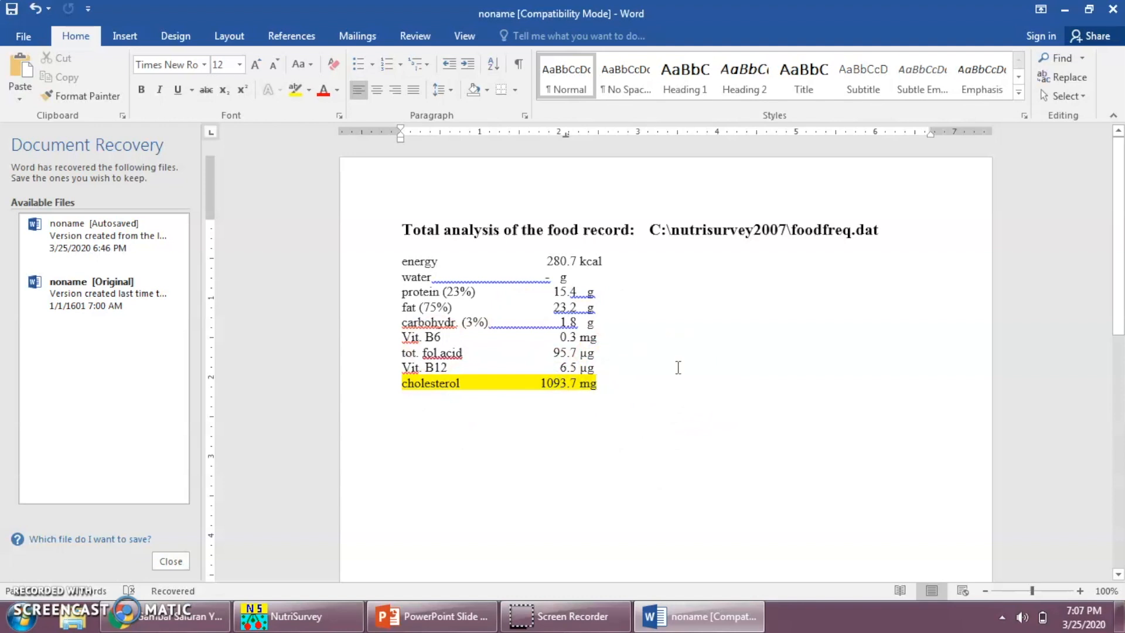
# Add the line "Asupan kolesterol harian yg dianjurkan → 400 mg" below the total analysis
pyautogui.hotkey('ctrl', 'z')
pyautogui.write('Asupan koleste')
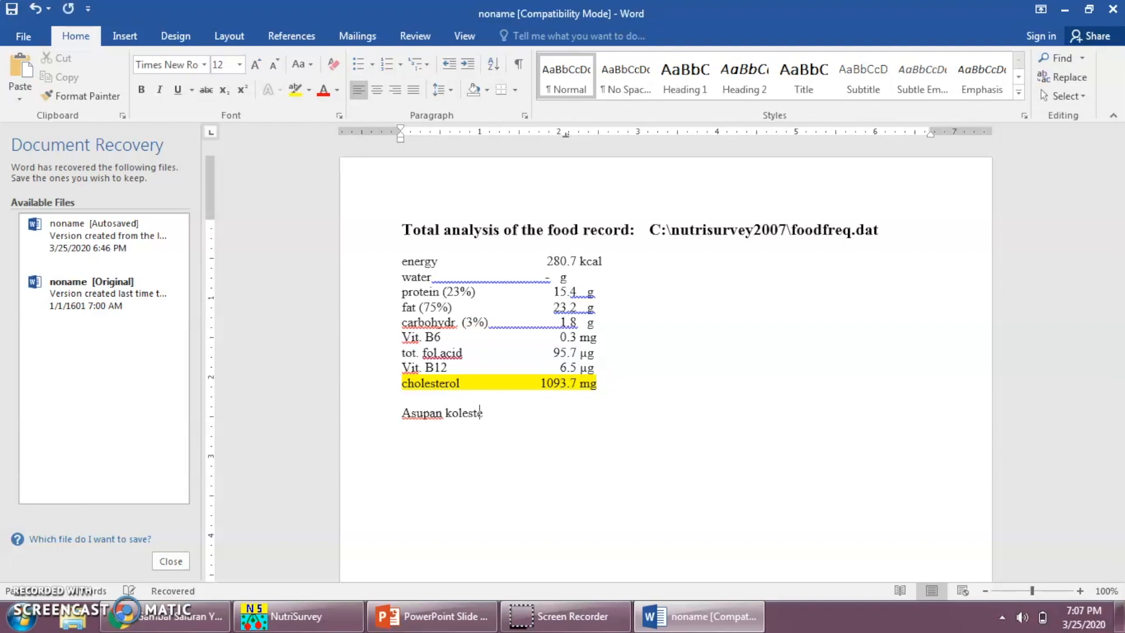
pyautogui.write('rol harian yg dian')
pyautogui.write('jurkan ')
pyautogui.write('--> 400 ')
pyautogui.write('mg')
pyautogui.press('Return')
# Add the conclusion "Kesimpulan → Asupan berlebih" and, on the line below it, the advice "Mengurangi makanan a,b,c…"
pyautogui.write('Kesimpulan ')
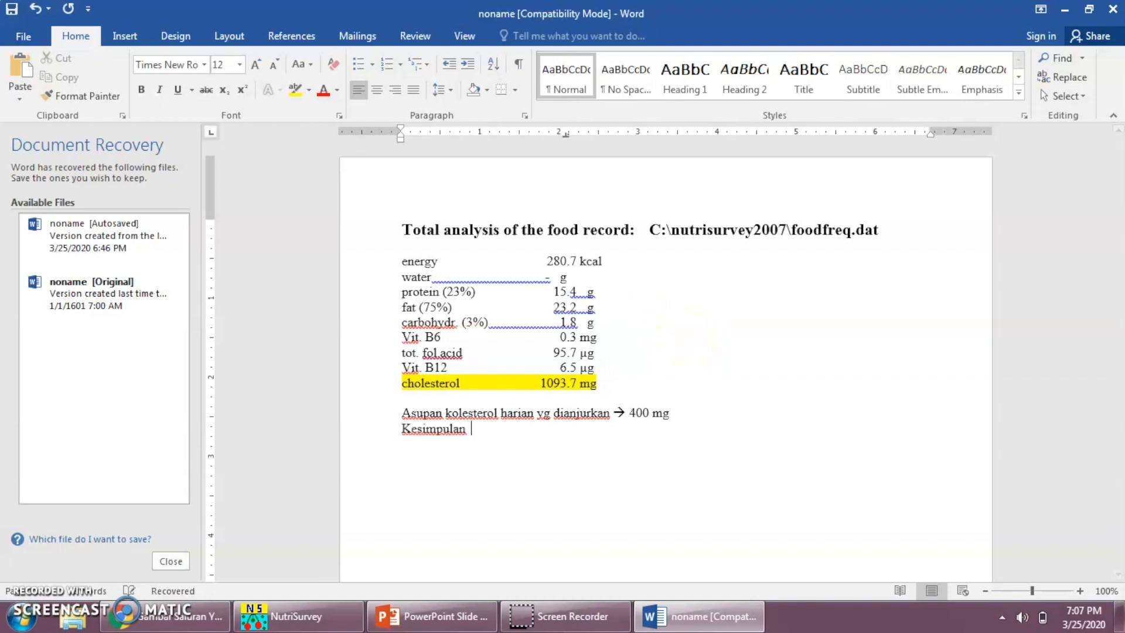
pyautogui.write('--> Asupan berlebih')
pyautogui.press('Return')
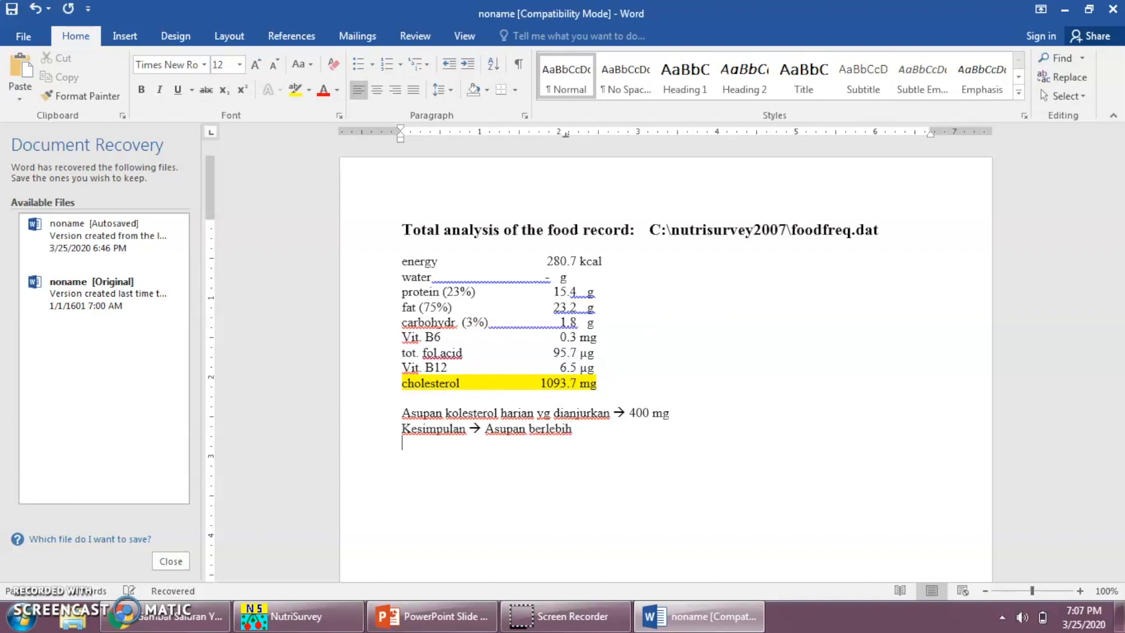
pyautogui.write('Mengurangi makanan a,b,c…')
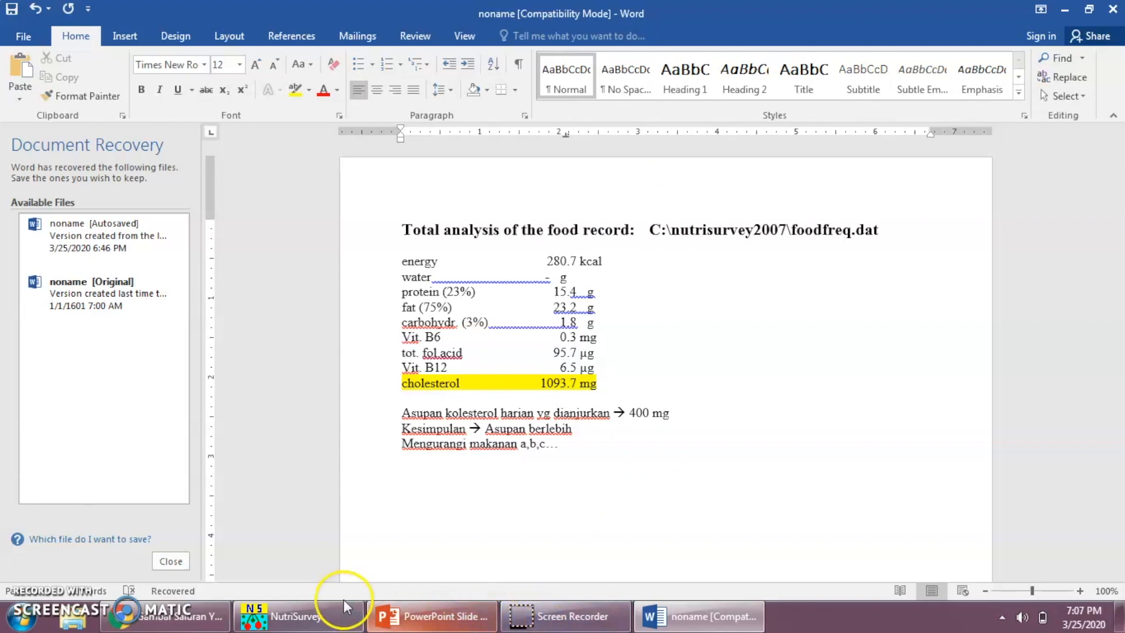
# Switch back to NutriSurvey and save the food record foodfreq.dat
pyautogui.click(334, 617)
pyautogui.click(263, 195)
pyautogui.click(191, 190)
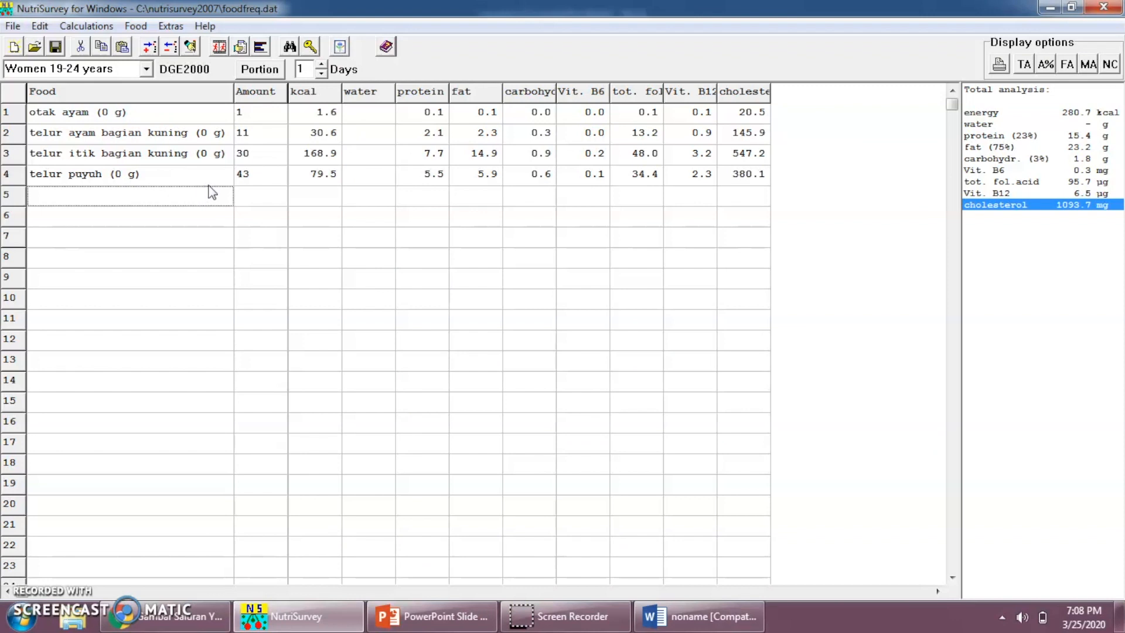
pyautogui.click(214, 198)
pyautogui.click(56, 47)
pyautogui.click(36, 586)
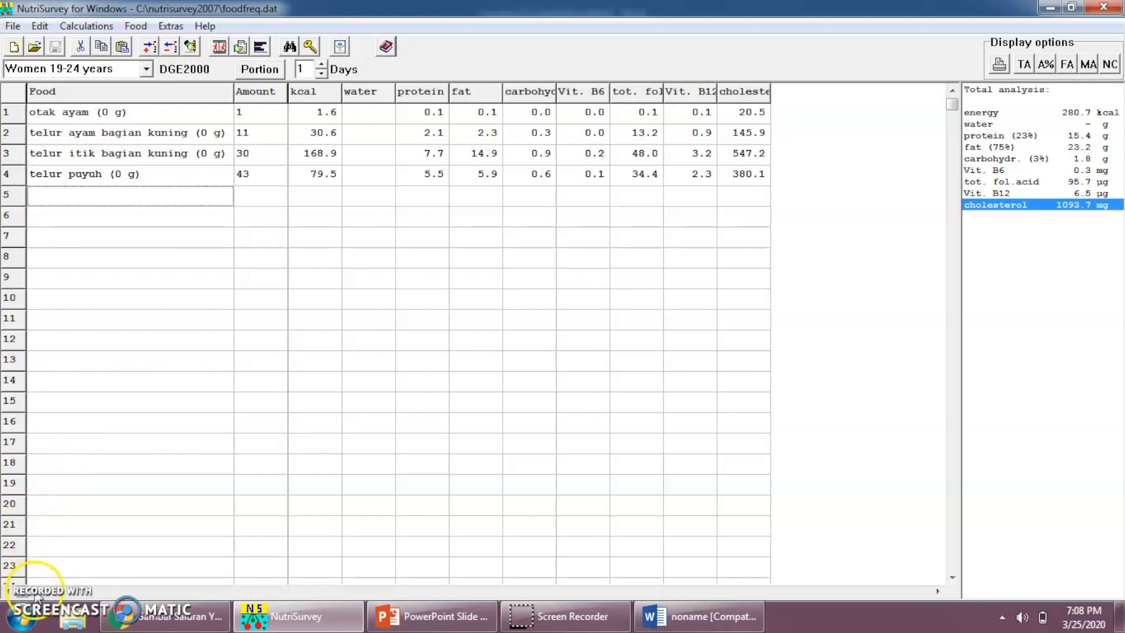